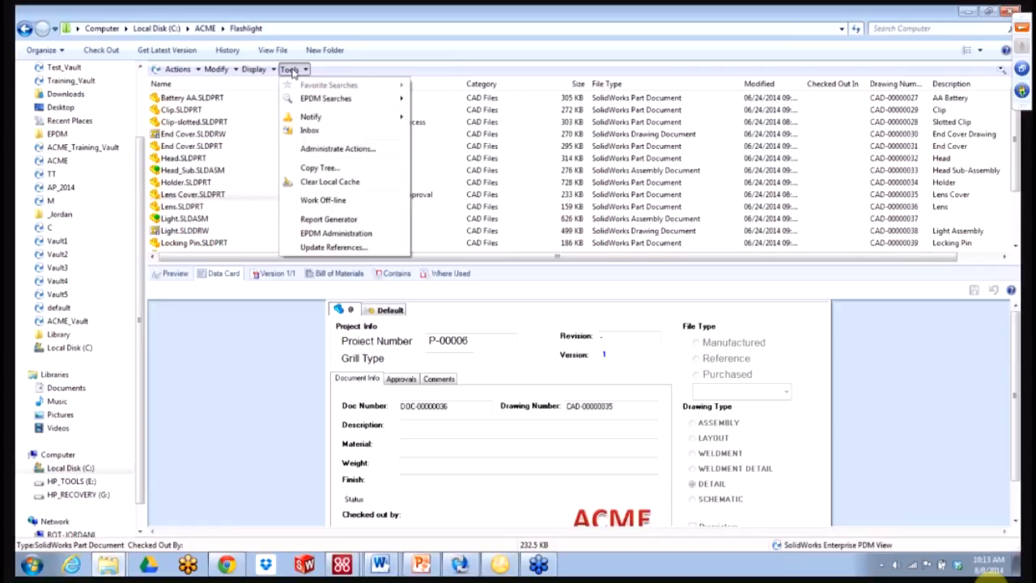
- Open Administrate Actions from the Tools menu and add a new action
click(329, 150)
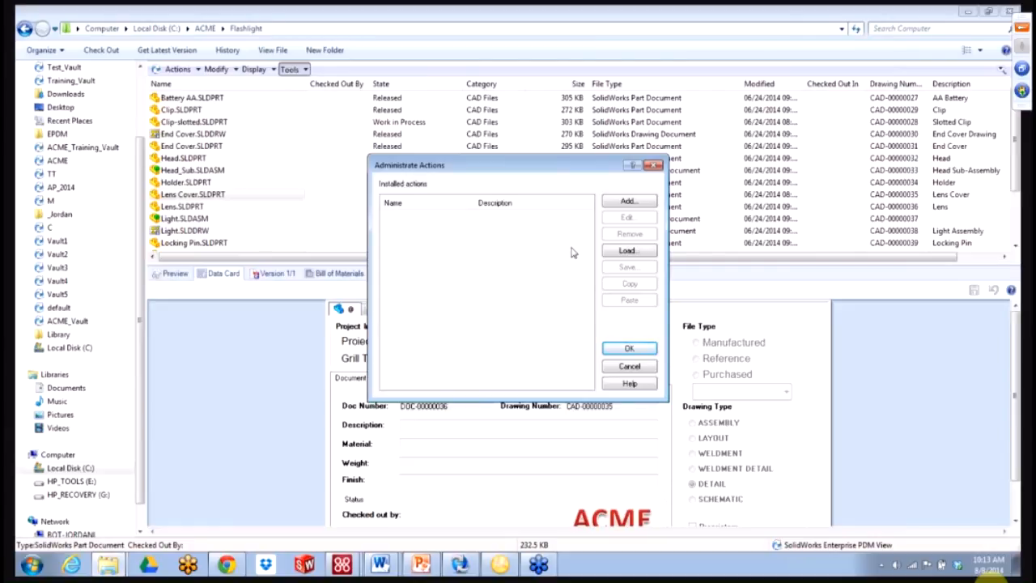
click(627, 202)
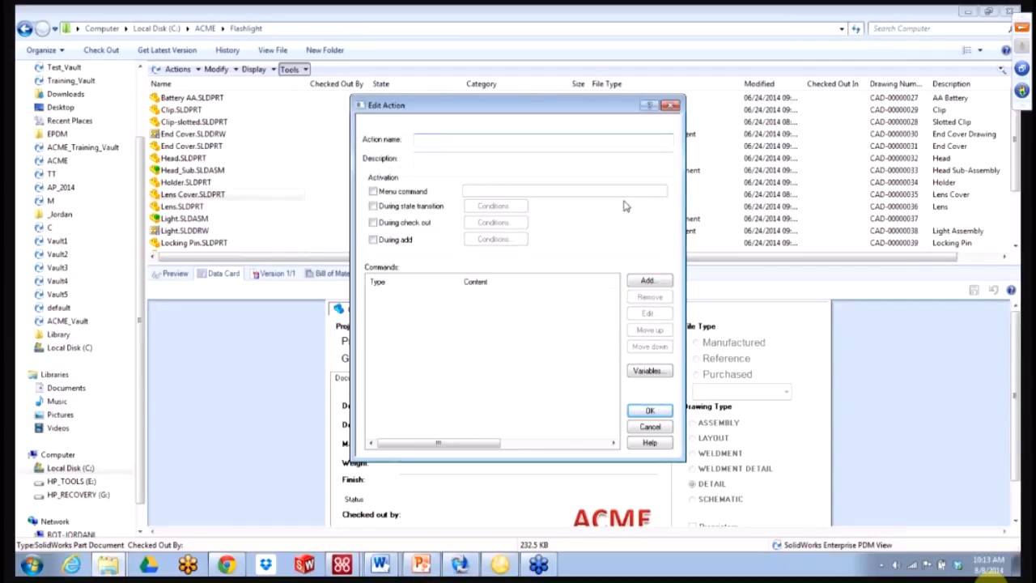
- Name the action 'Rename File - Dispatch' with description 'Rename set of files with serial number'
text(Rename File)
text( - )
text(Dep)
text(patch)
click(458, 161)
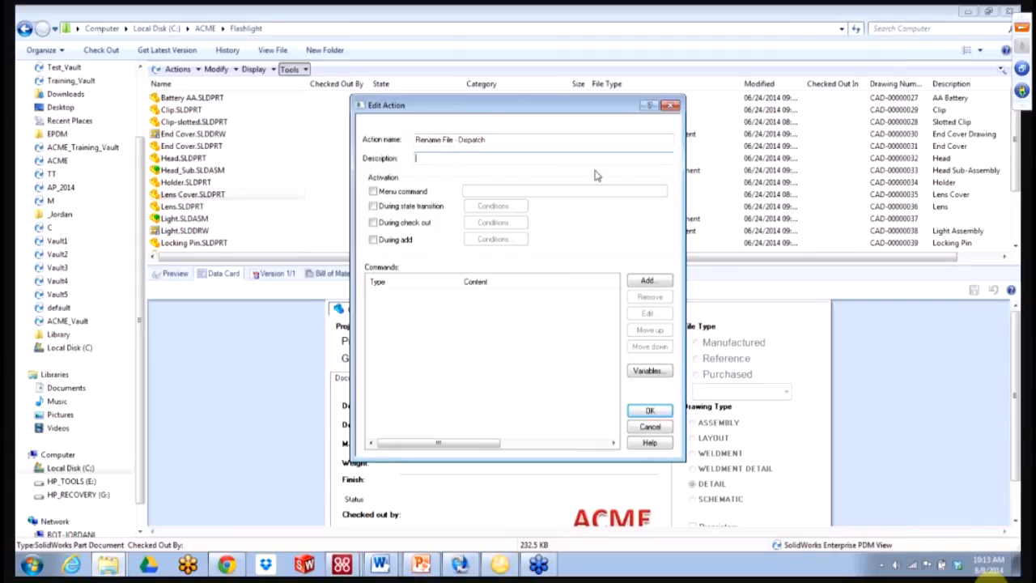
text(Rename set of files with serial number)
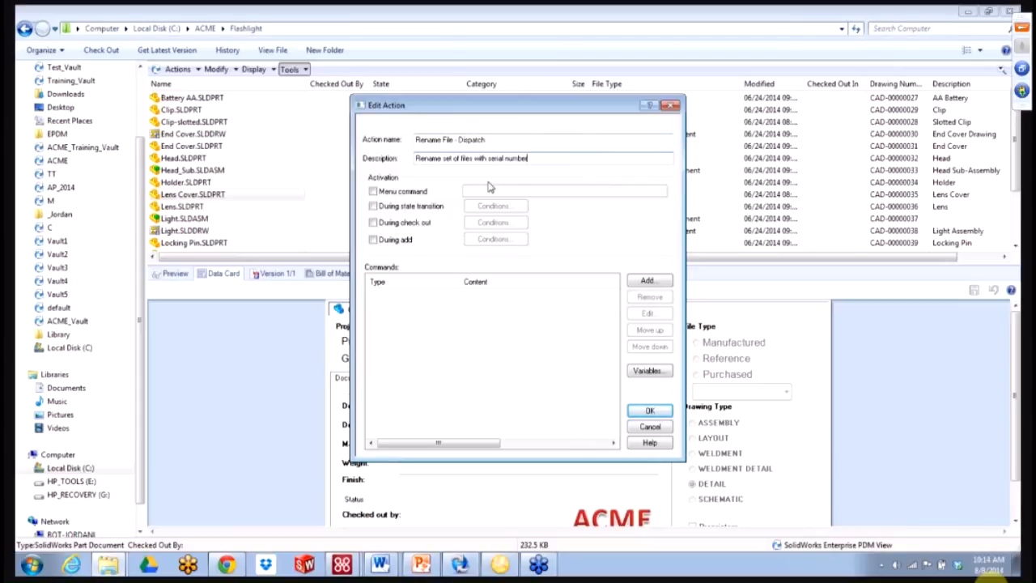
- Enable the Menu command trigger labelled with the action name, plus During state transition
click(405, 192)
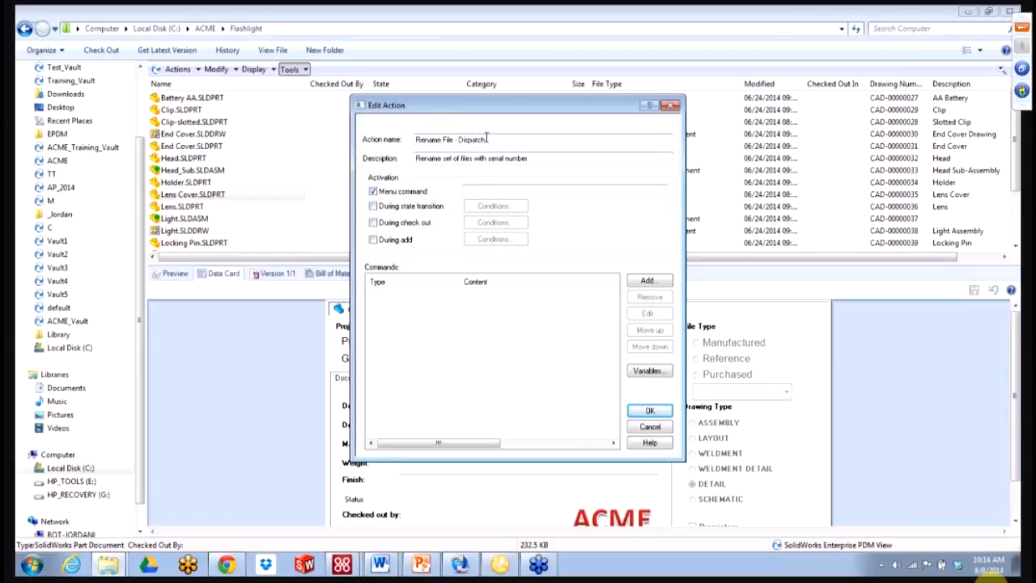
drag(485, 140, 391, 140)
key(ctrl+c)
click(486, 192)
key(ctrl+v)
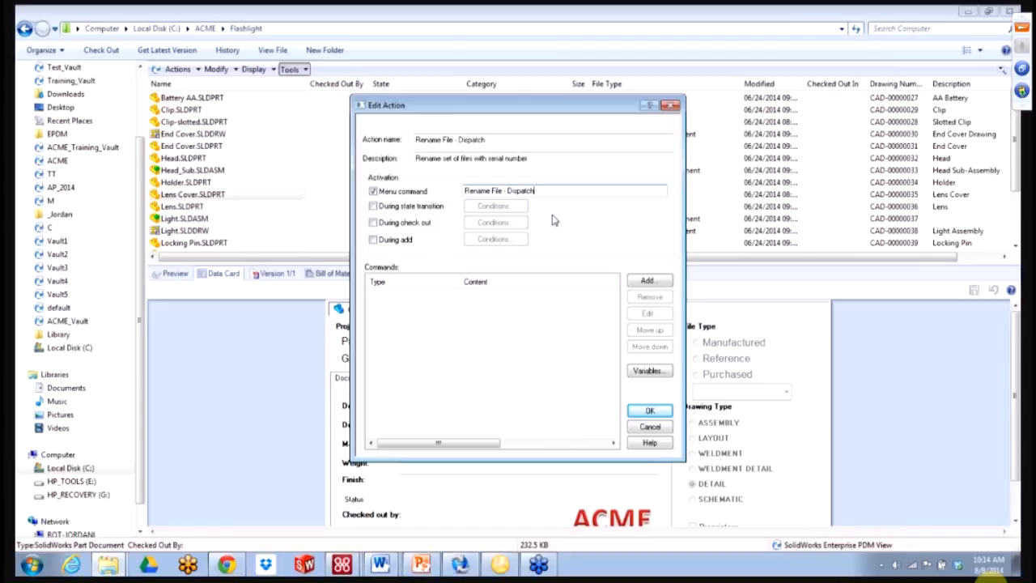
click(373, 206)
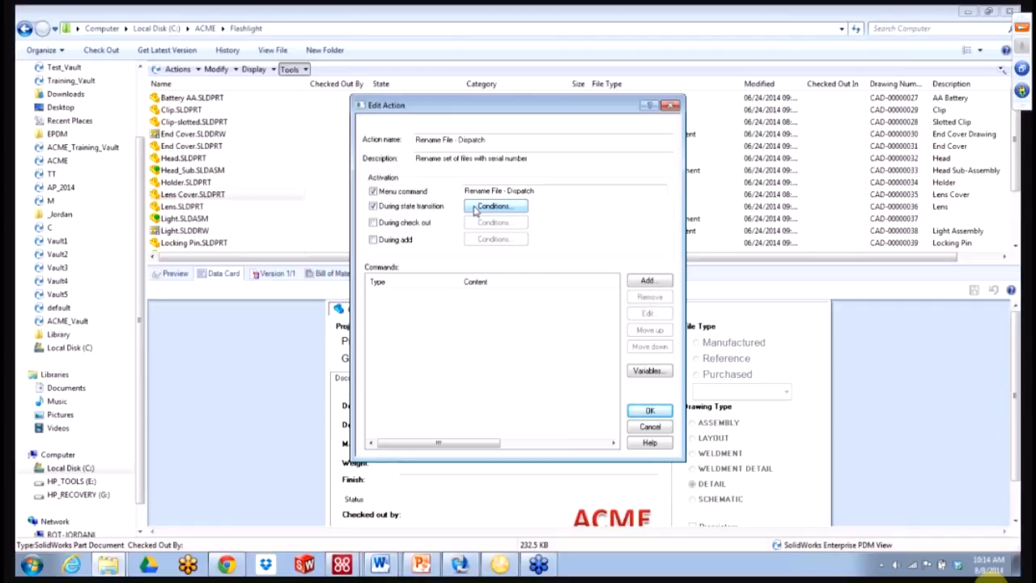
- Try state-transition conditions targeting Released, cancel them, and clear the During state transition trigger
click(474, 208)
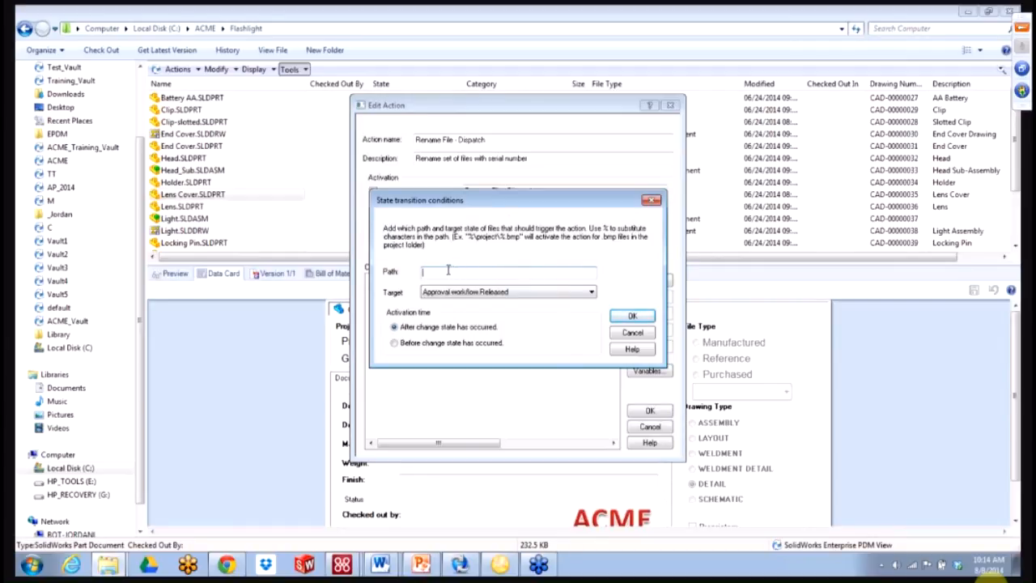
text(%)
click(490, 293)
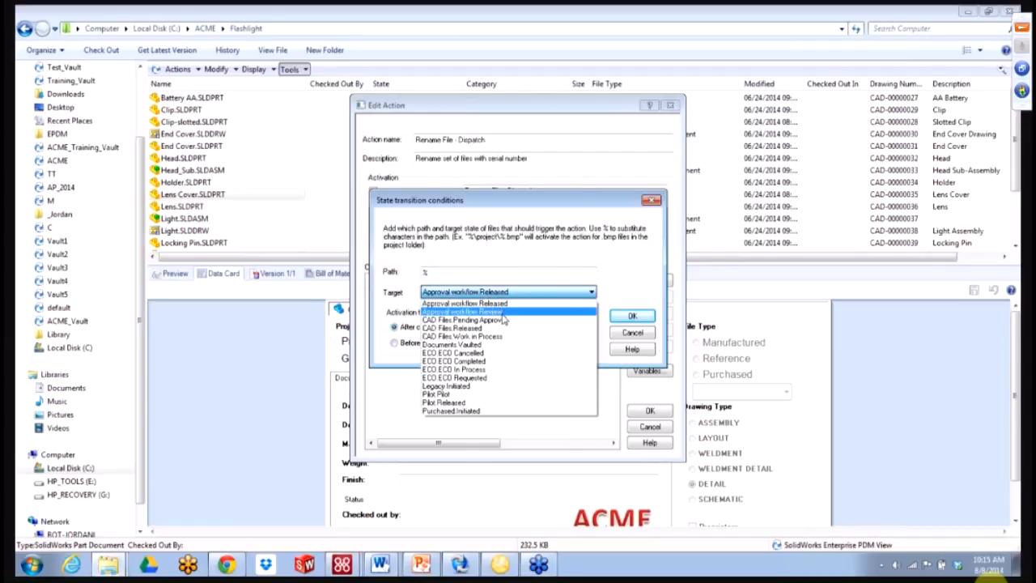
click(506, 305)
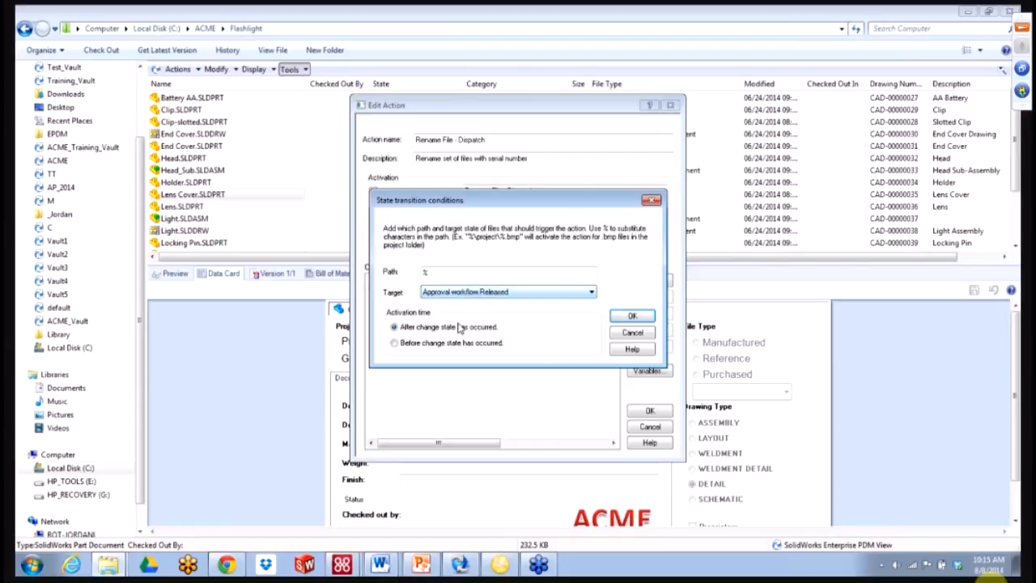
click(423, 345)
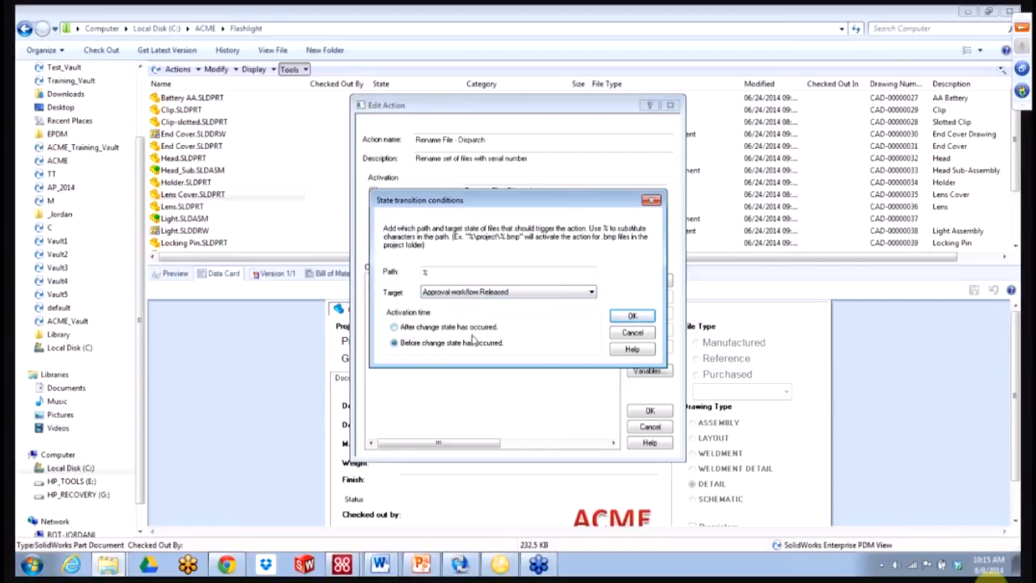
click(456, 330)
click(631, 332)
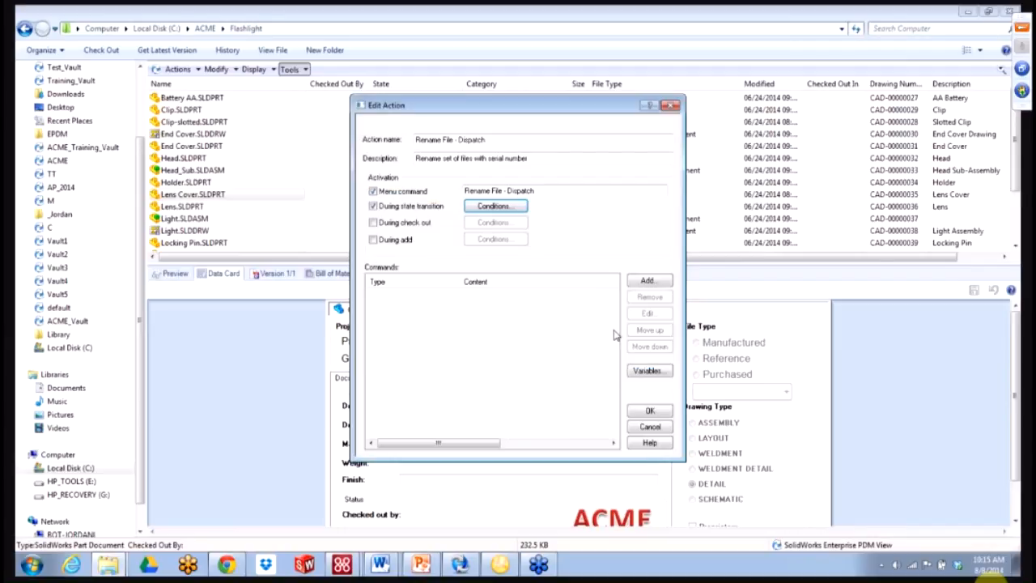
click(374, 207)
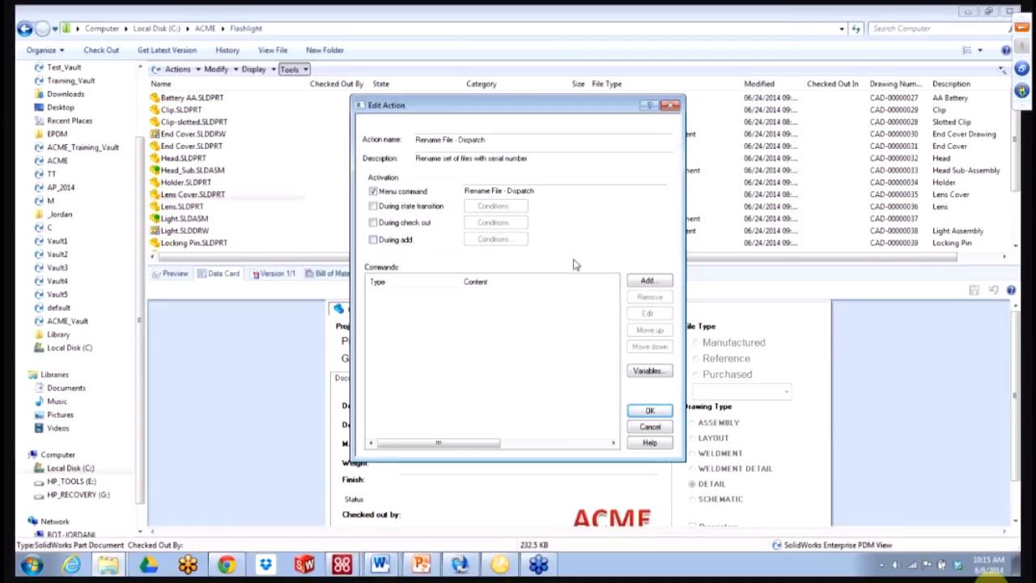
- Add an OK MessageBox command with the text 'Dispatch script has run'
click(651, 282)
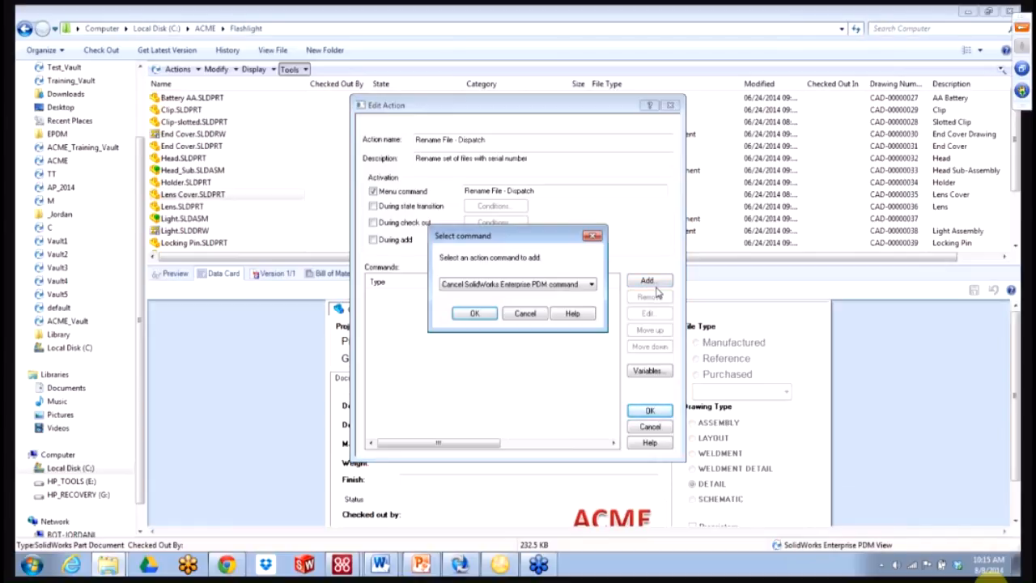
click(566, 286)
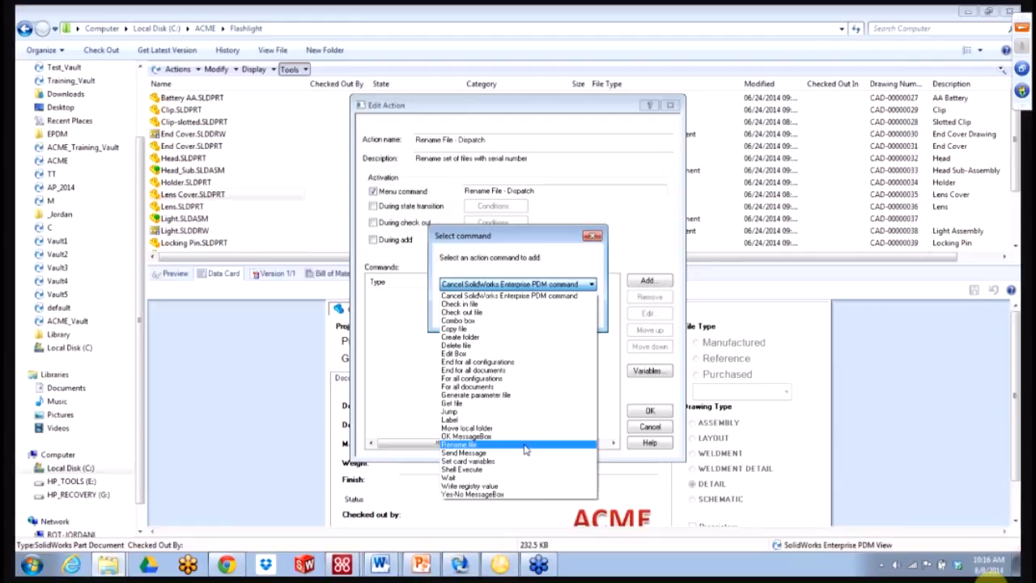
click(502, 259)
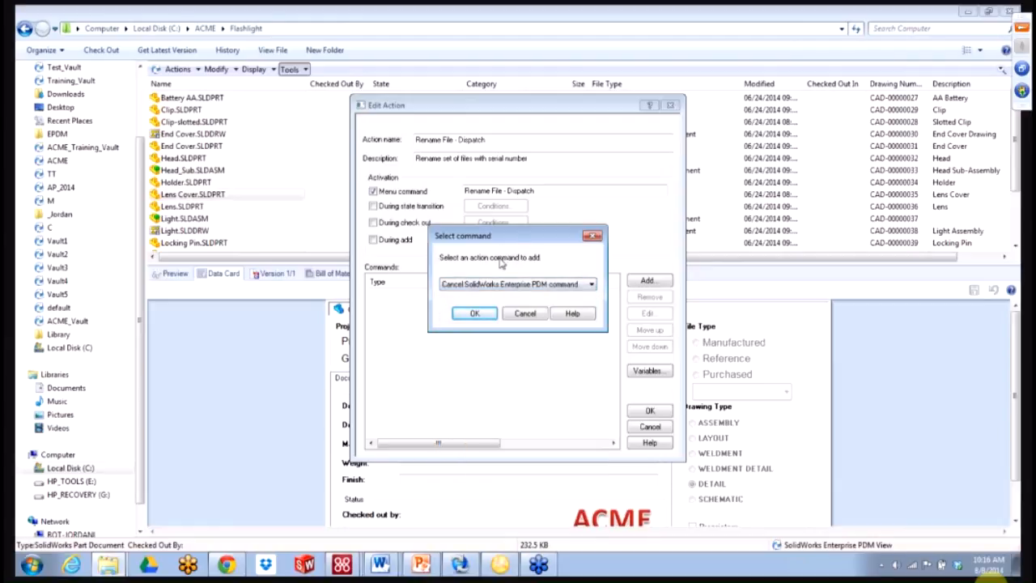
click(499, 284)
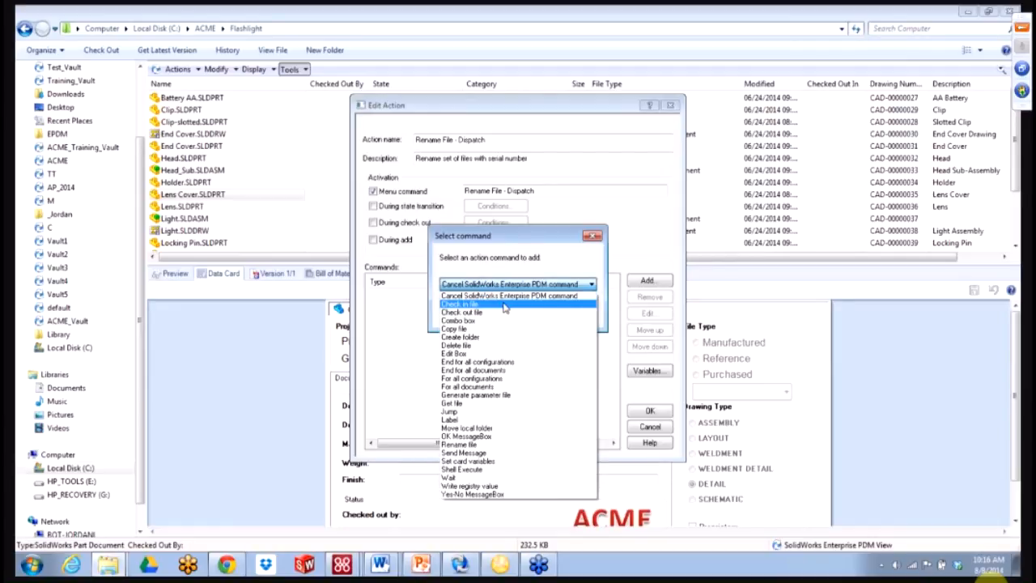
click(484, 436)
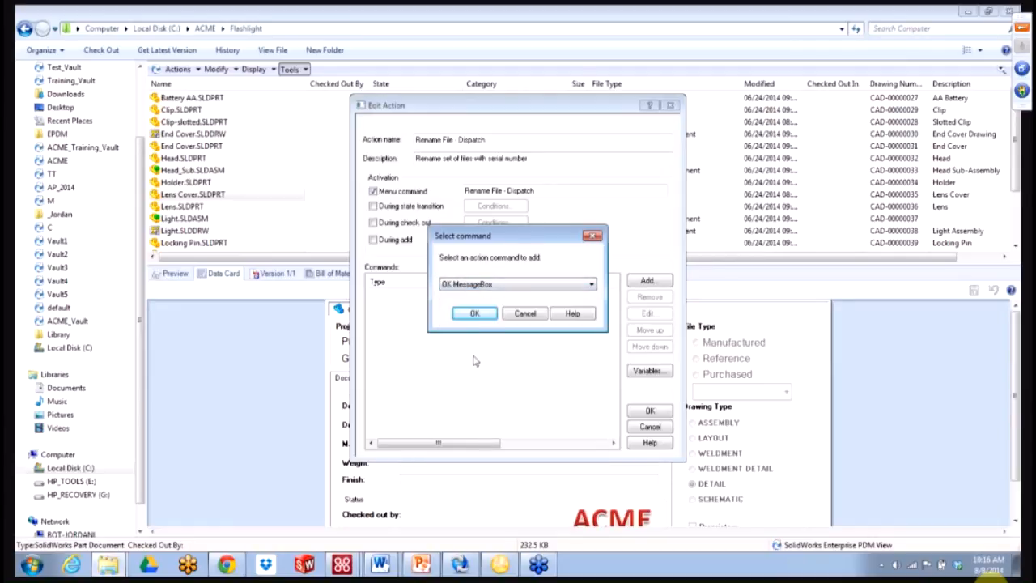
click(474, 314)
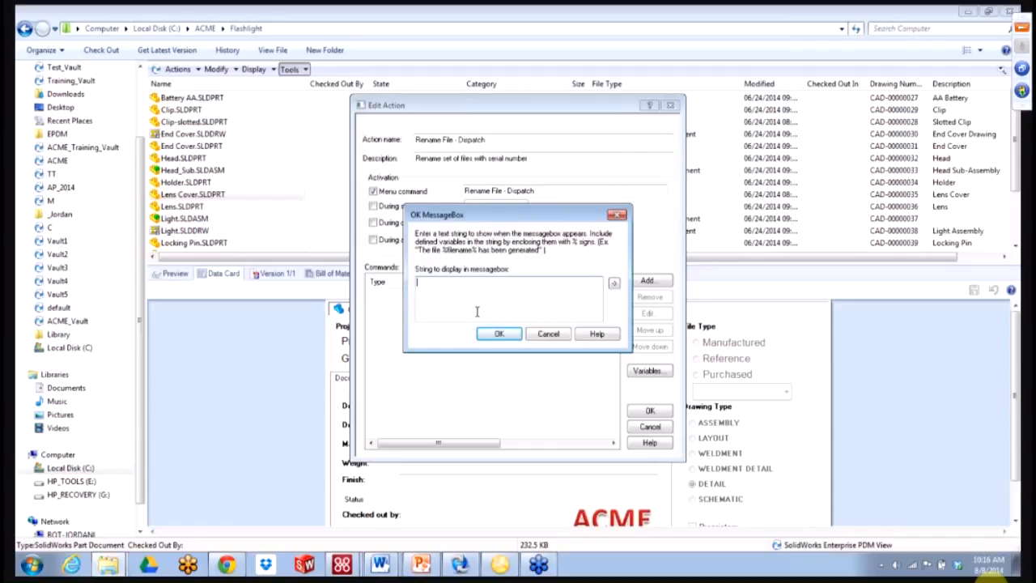
text(Dispatch script has run)
click(498, 333)
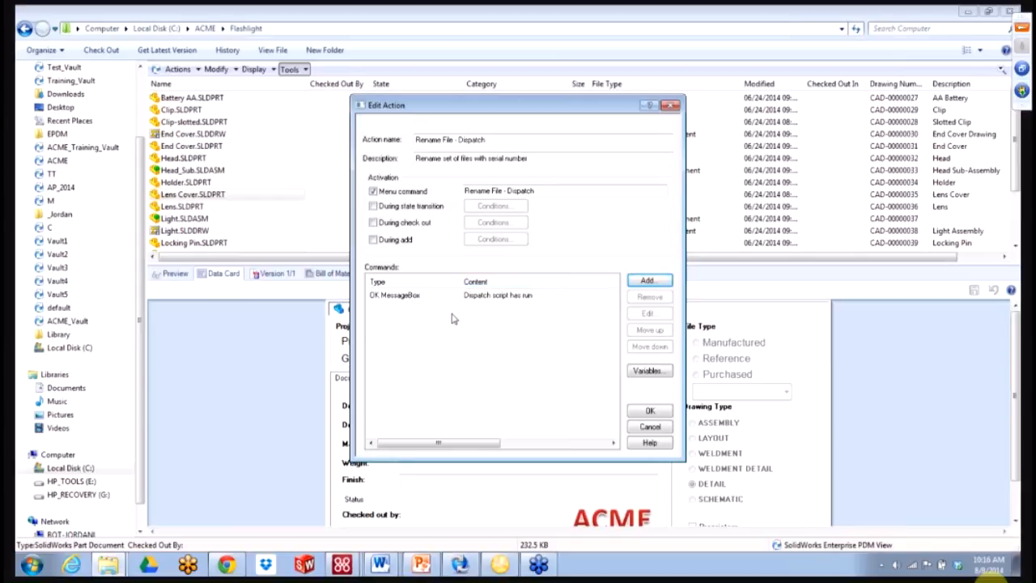
click(417, 314)
- Save the action, run it on Lens Cover.SLDPRT, and dismiss the 'Dispatch script has run' message
click(637, 412)
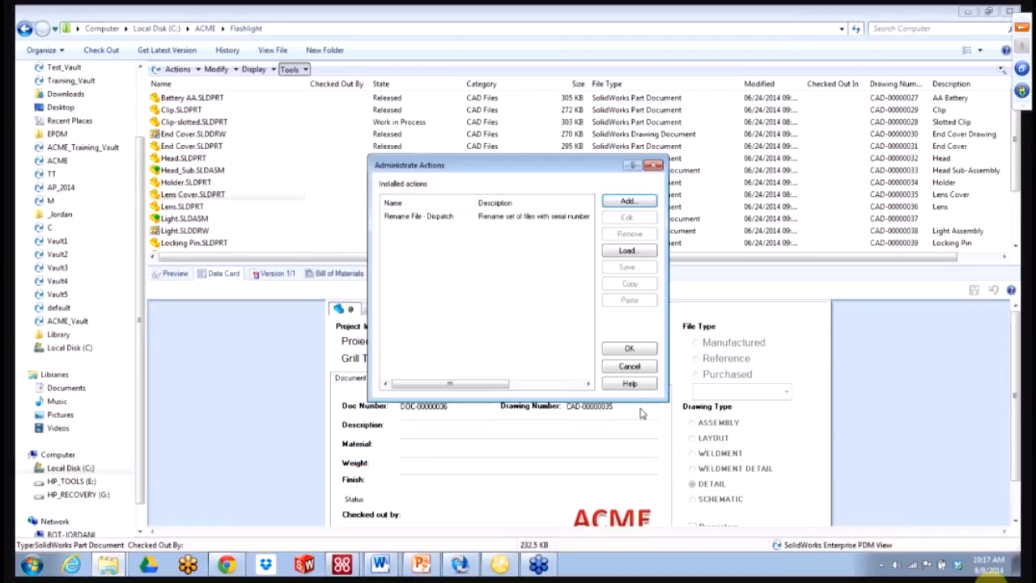
click(616, 345)
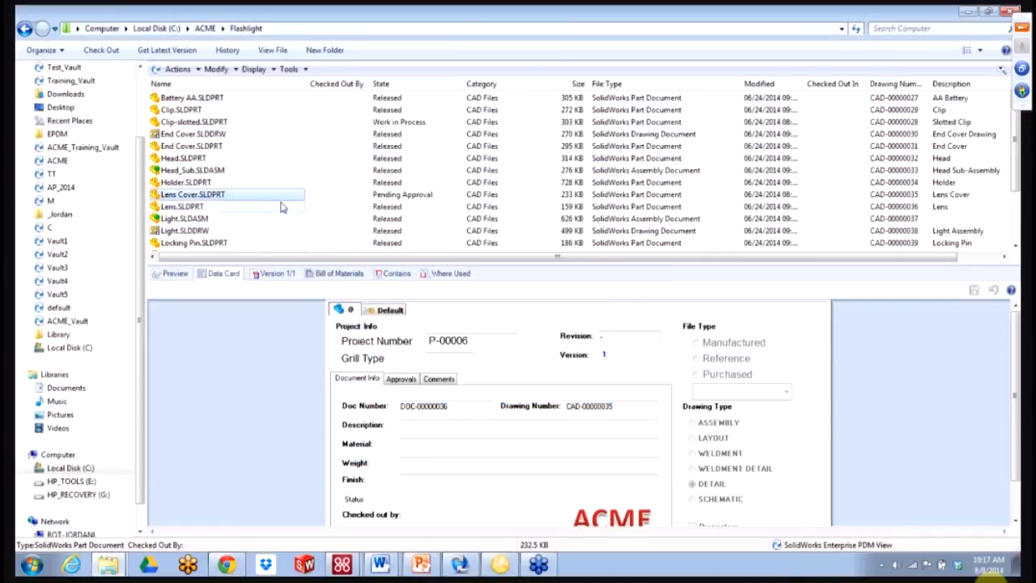
right_click(262, 200)
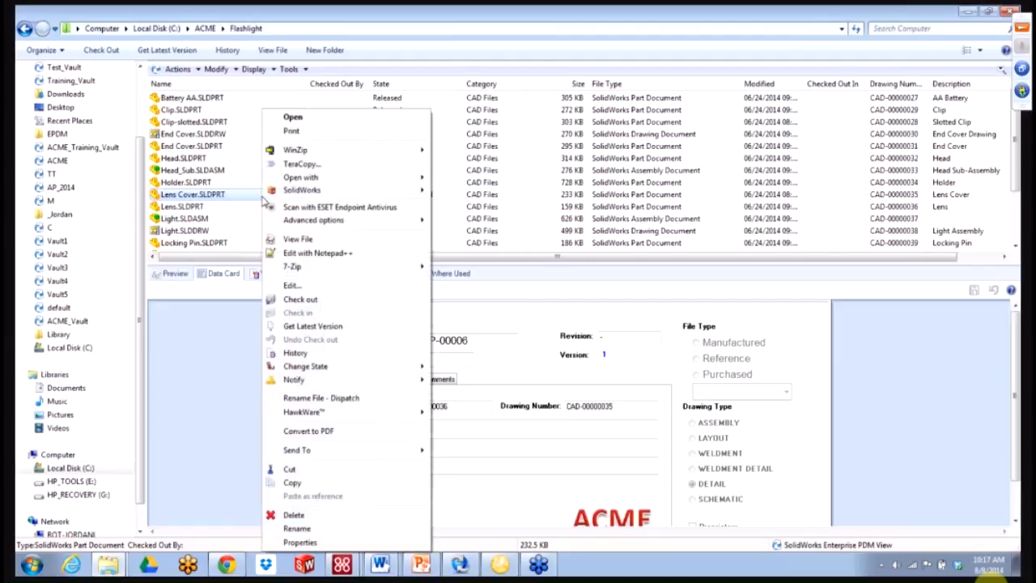
click(318, 399)
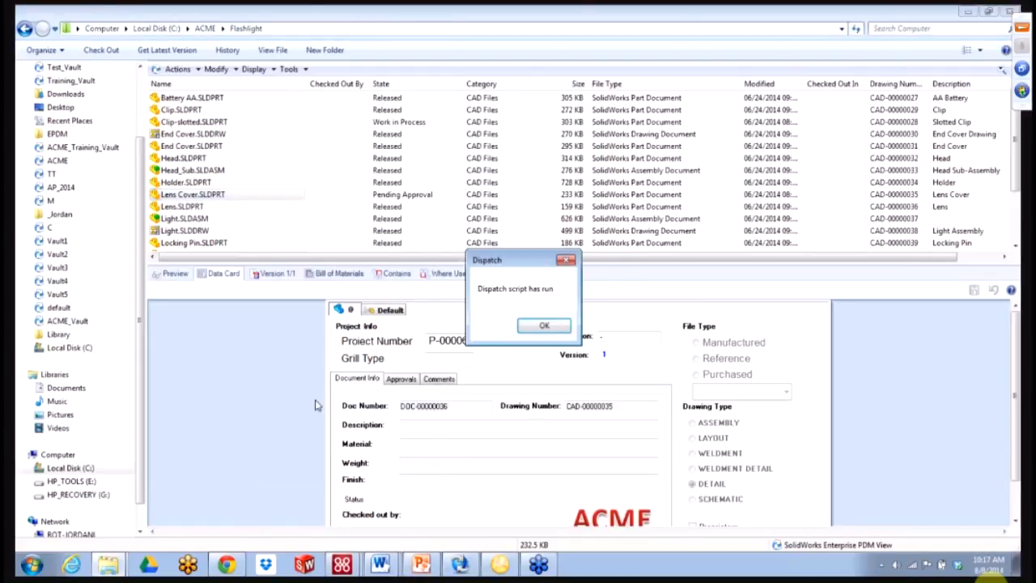
click(534, 327)
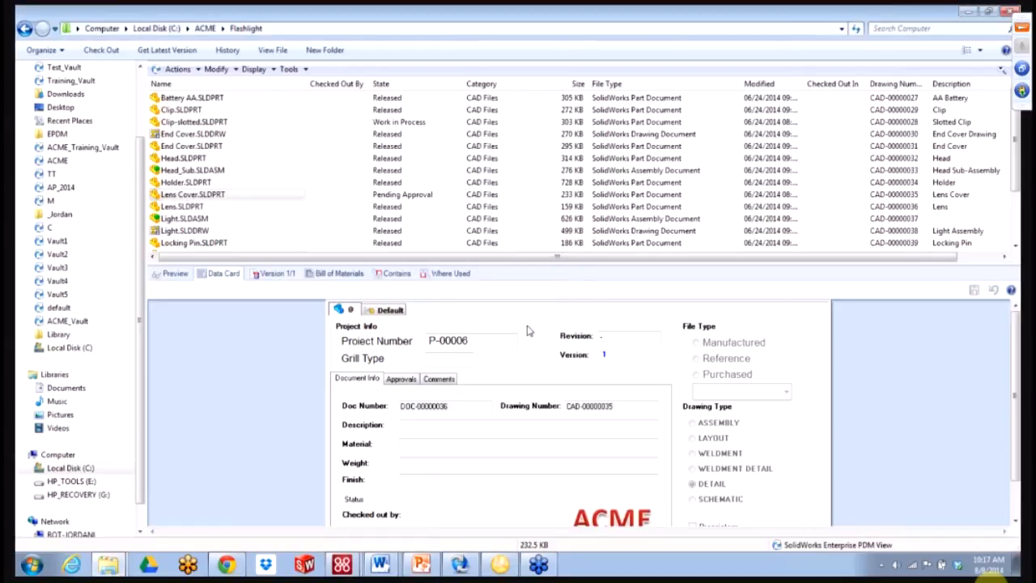
click(305, 72)
- Reopen Rename File - Dispatch for editing and add a Rename file command
click(337, 150)
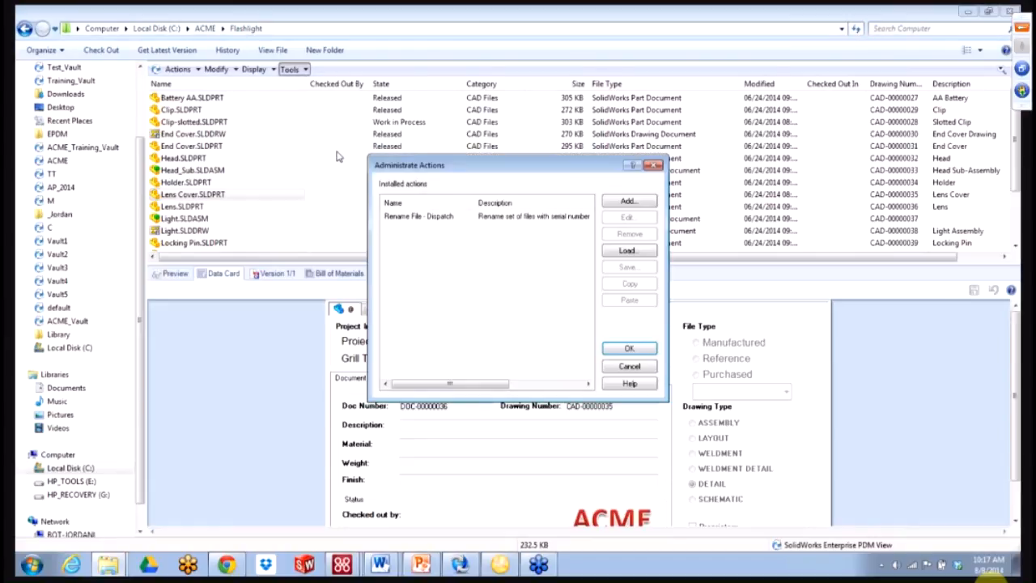
double_click(447, 220)
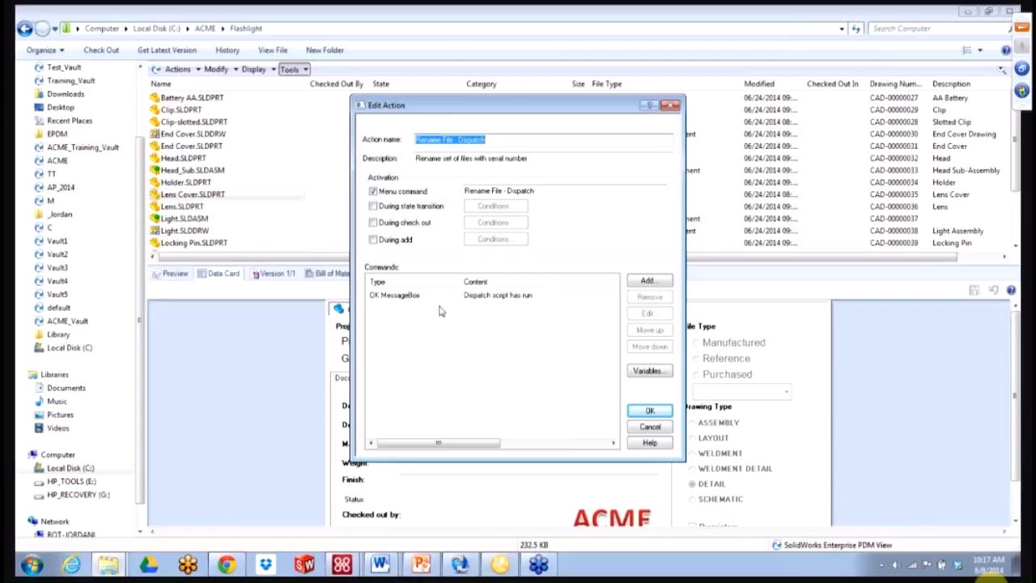
click(645, 280)
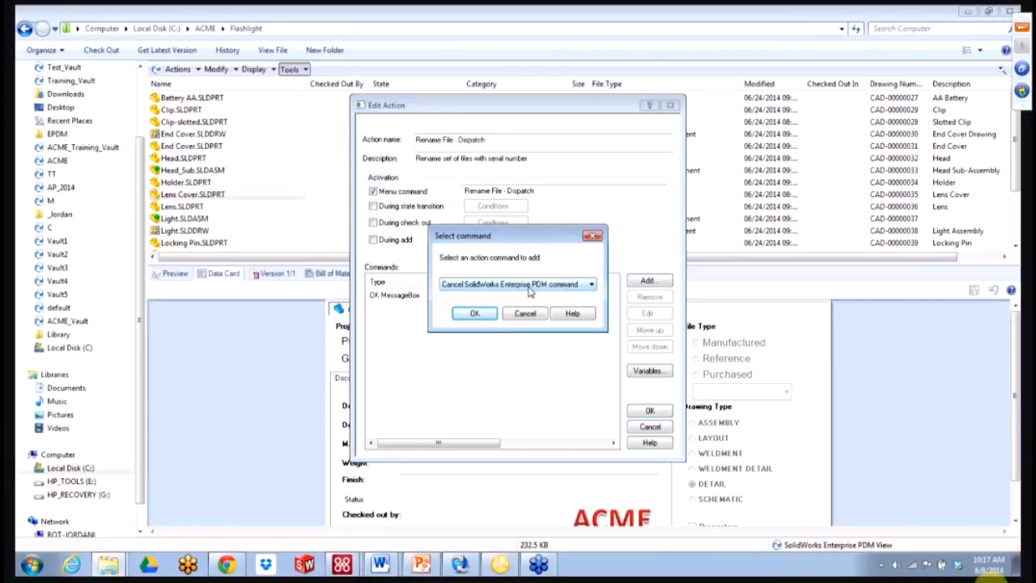
click(530, 285)
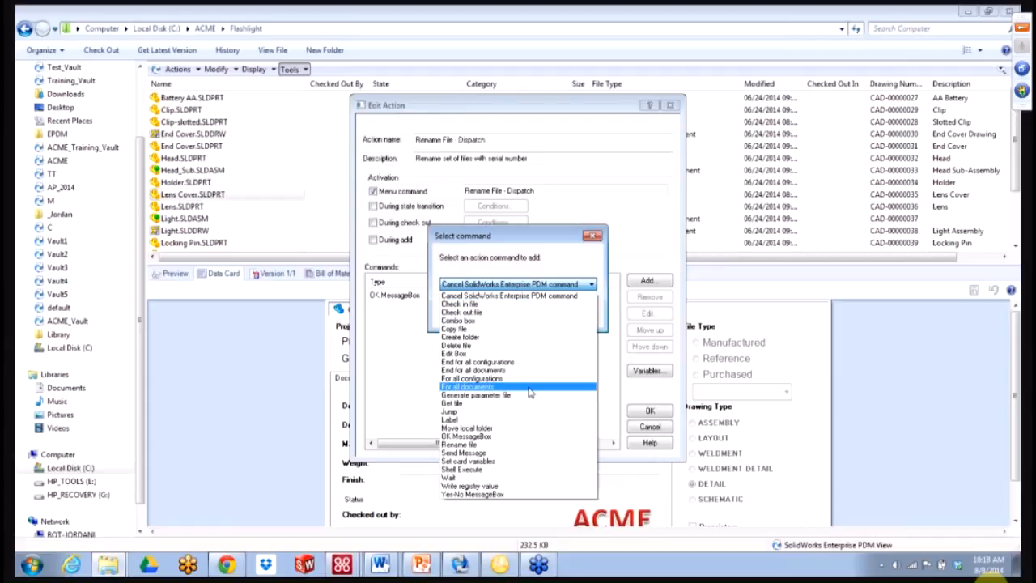
click(519, 447)
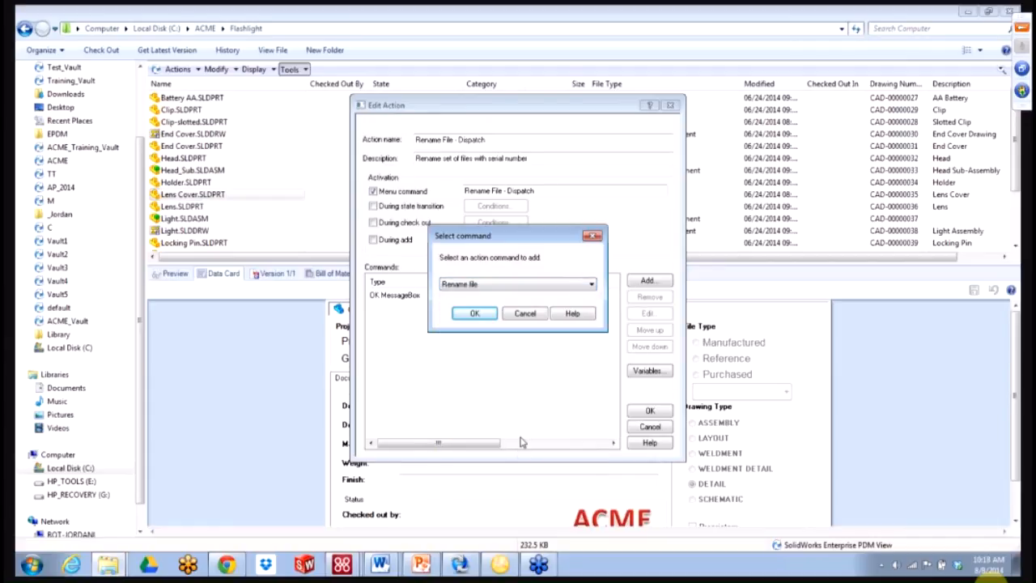
click(478, 315)
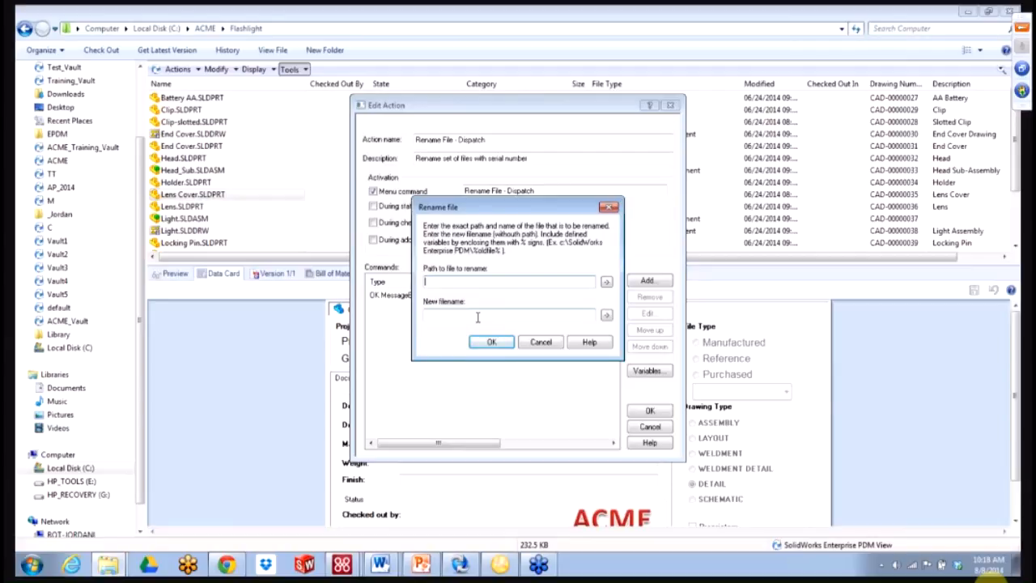
- Set Path to file to %DirOfSelectedFile%%NameOfSelectedFile% using the variables list
click(606, 283)
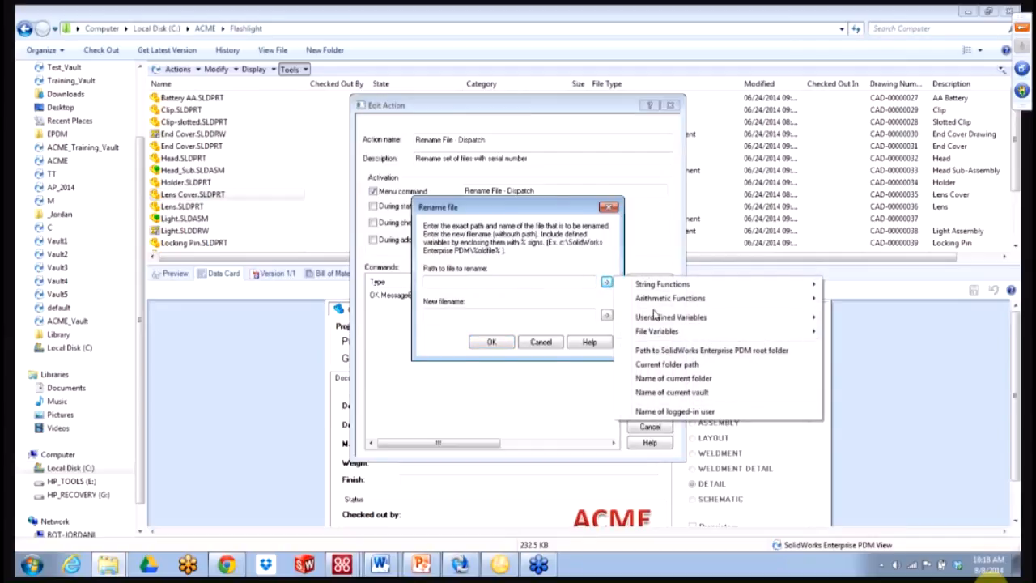
mouse_move(649, 332)
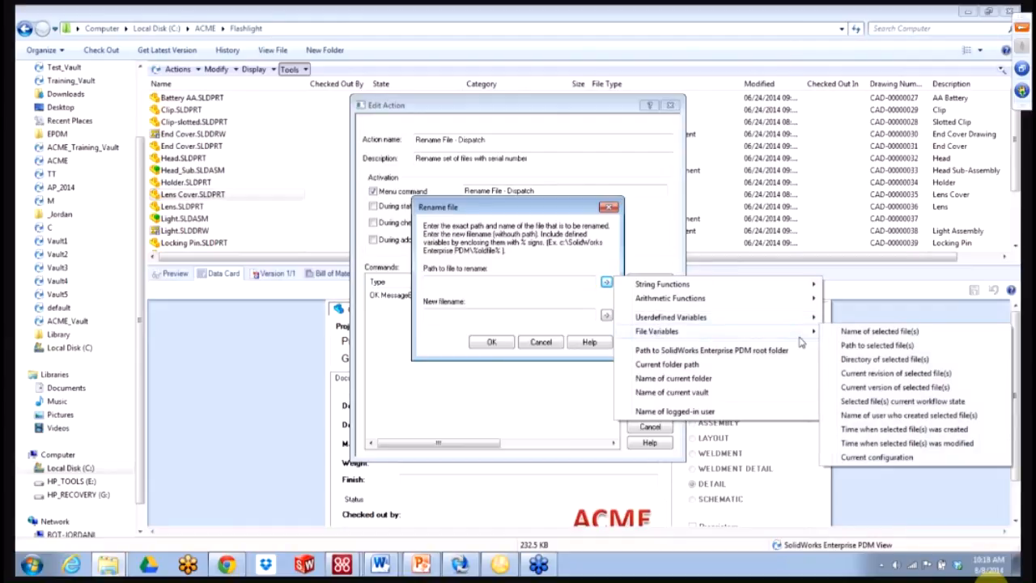
click(853, 359)
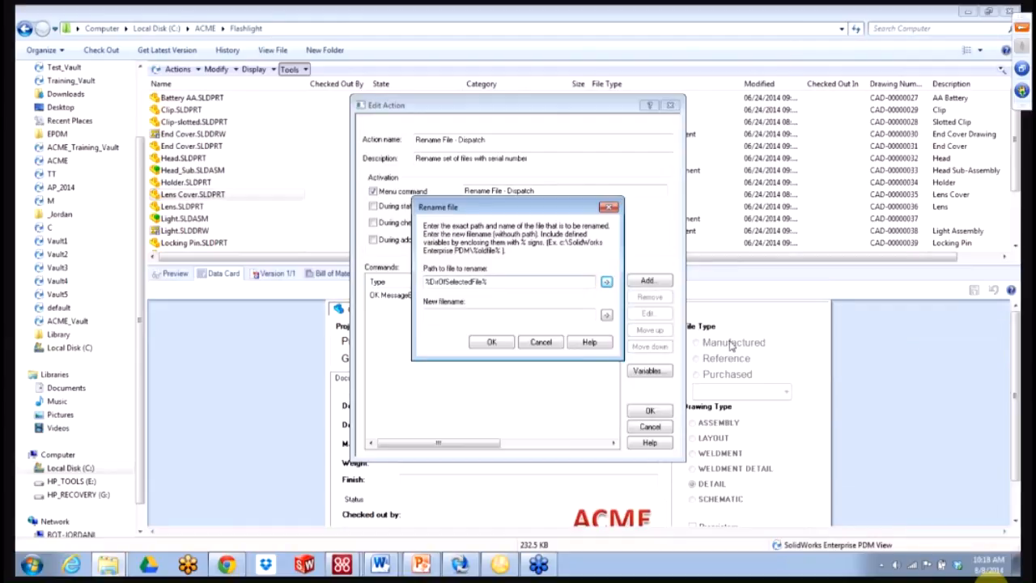
click(606, 282)
mouse_move(643, 331)
click(846, 332)
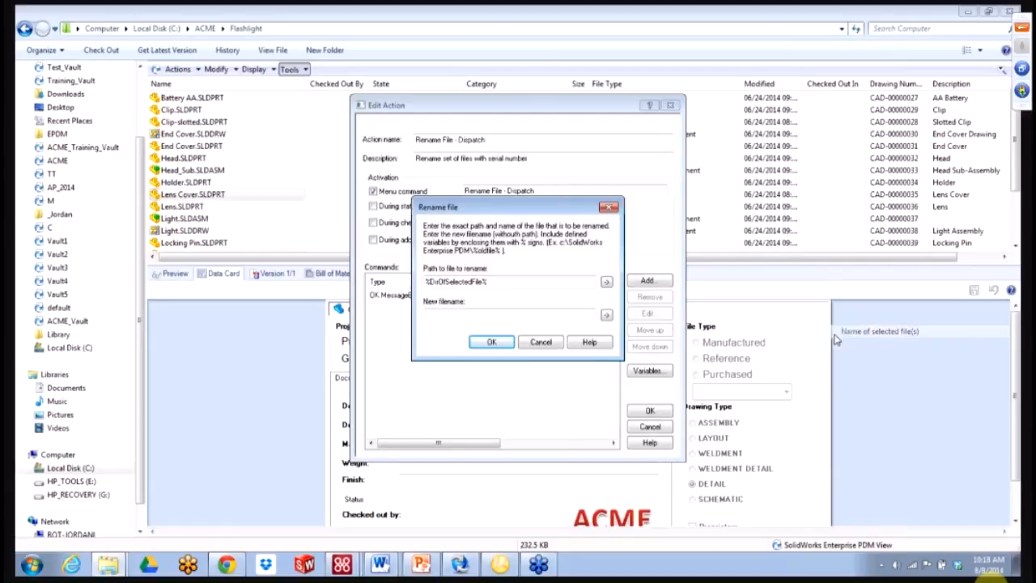
drag(489, 281, 417, 284)
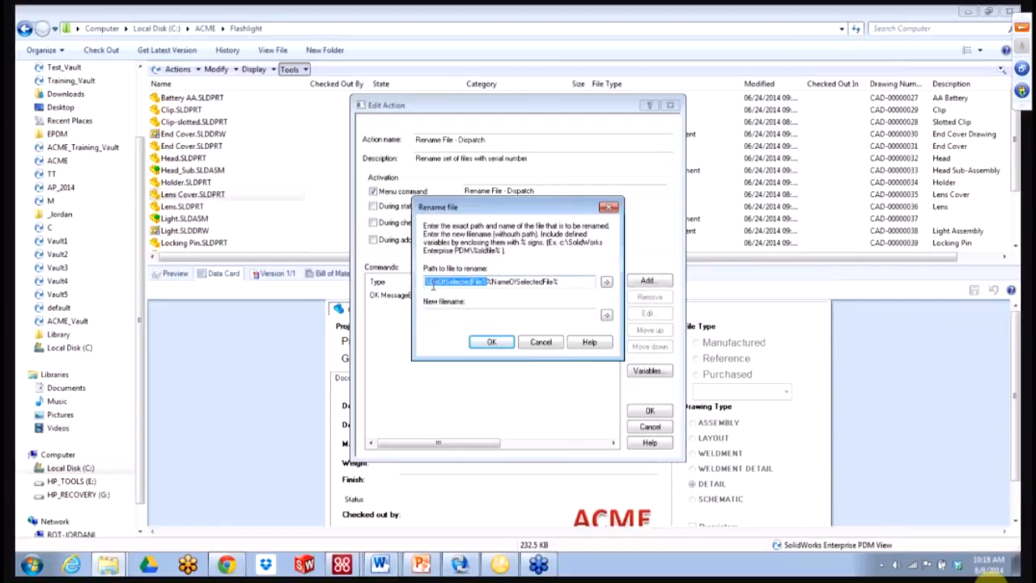
click(488, 282)
drag(486, 283, 562, 281)
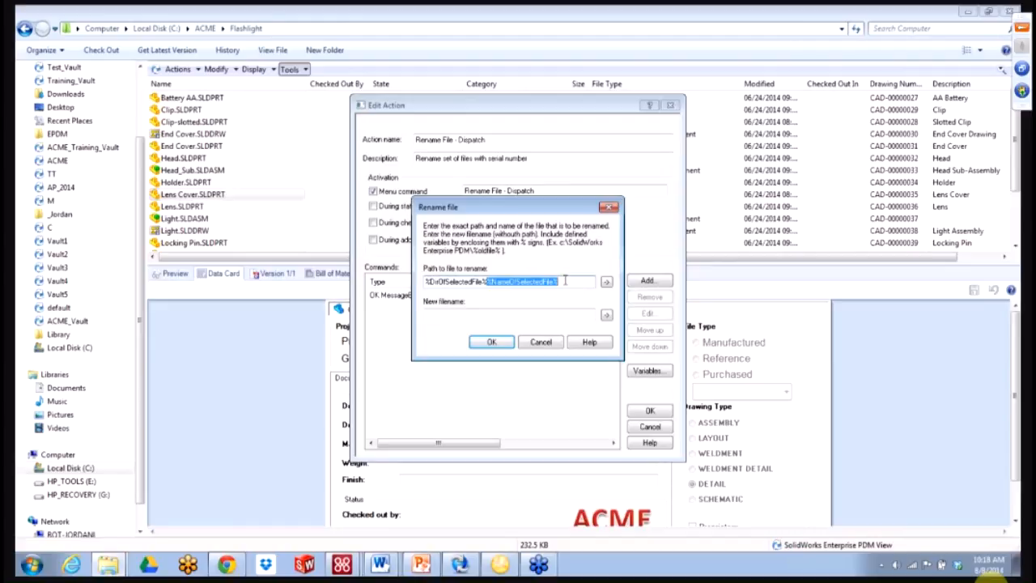
- Confirm the Rename file command, save the action, and select Lens Cover.SLDPRT in the vault
click(487, 316)
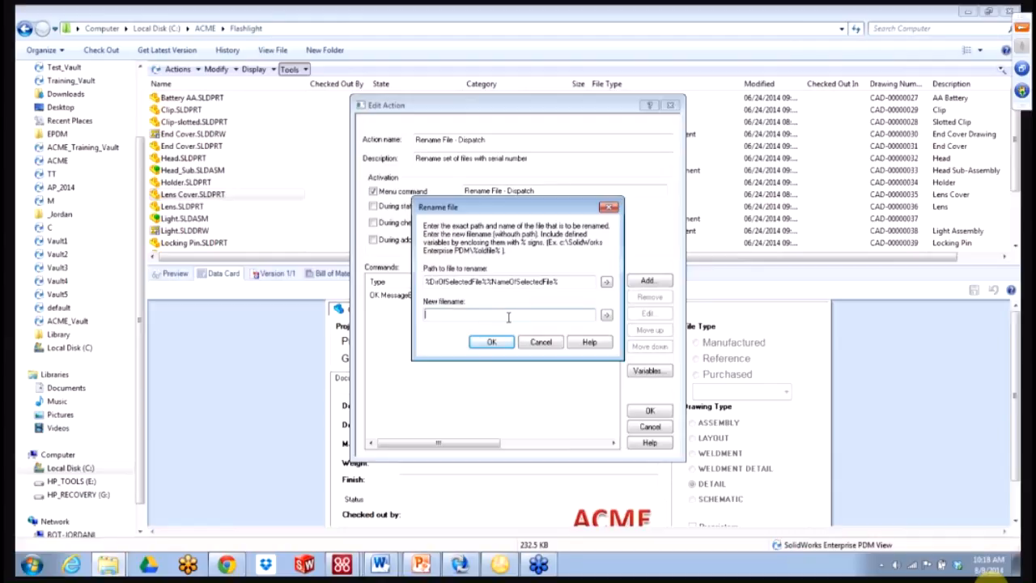
click(606, 314)
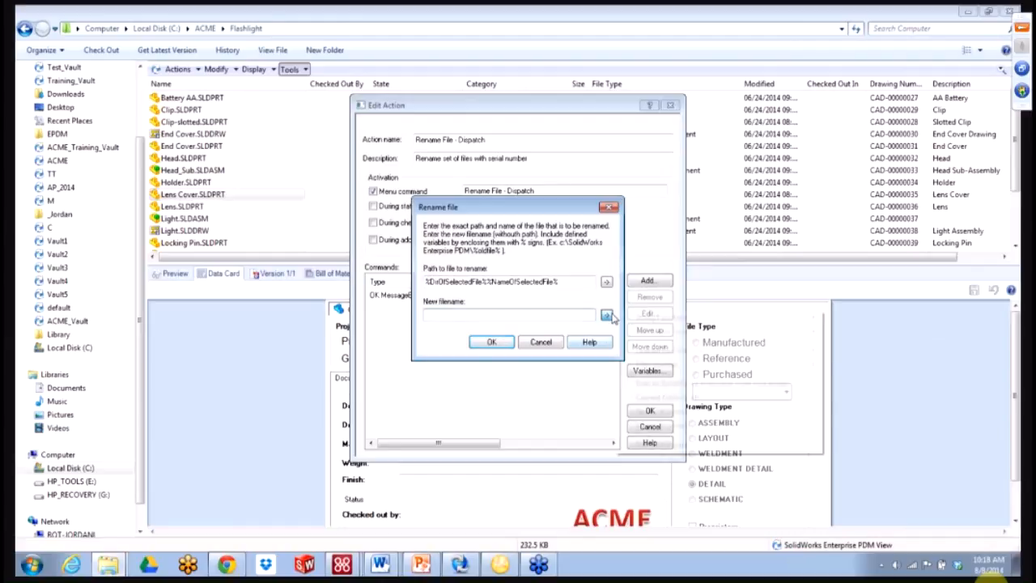
mouse_move(635, 350)
click(540, 316)
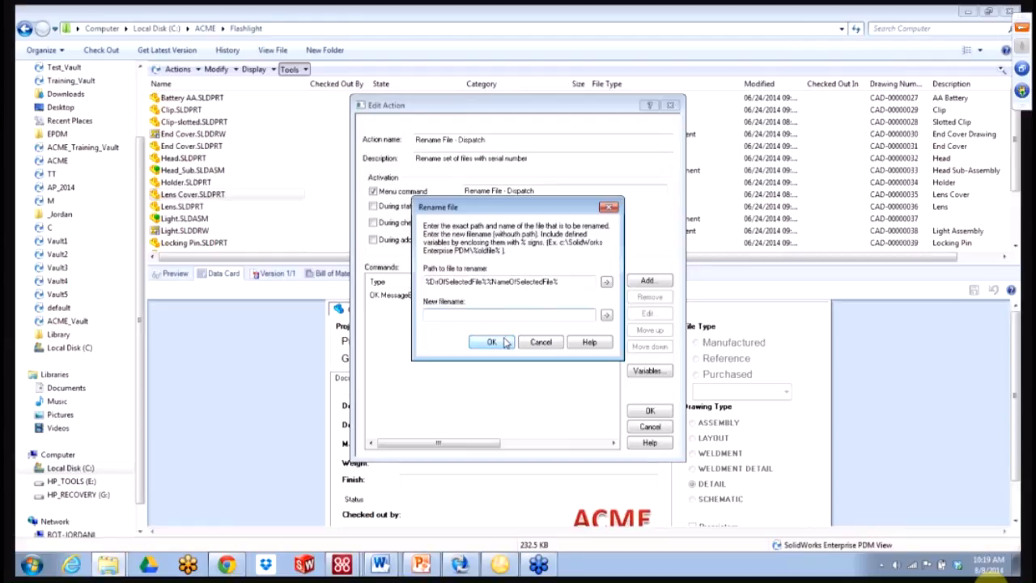
click(491, 341)
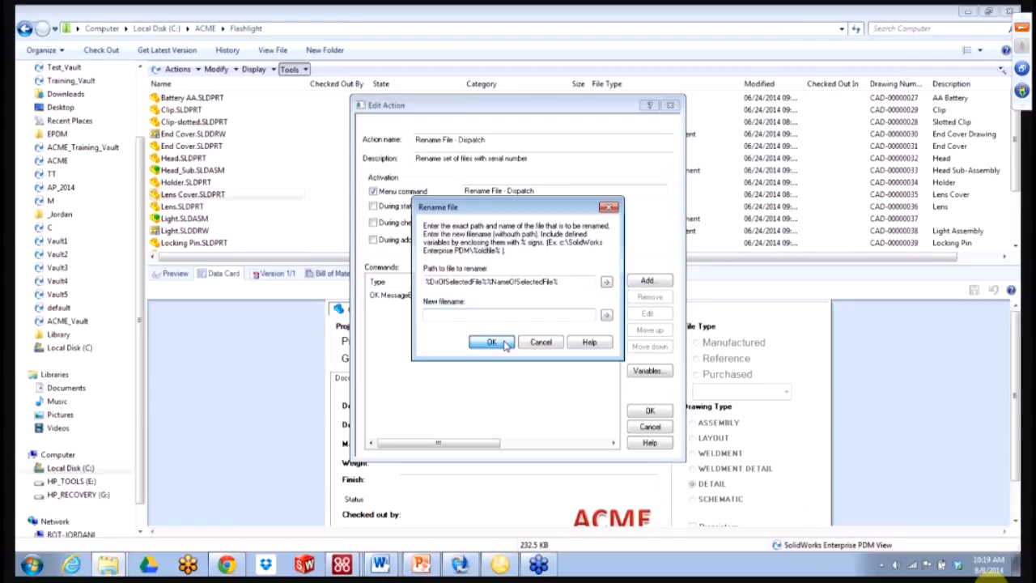
click(648, 410)
click(625, 348)
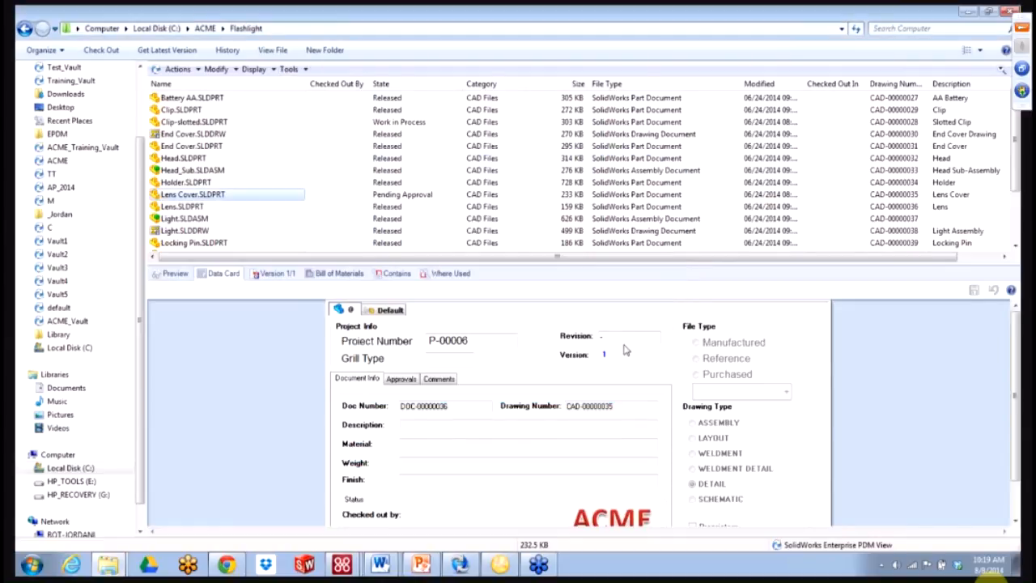
click(232, 195)
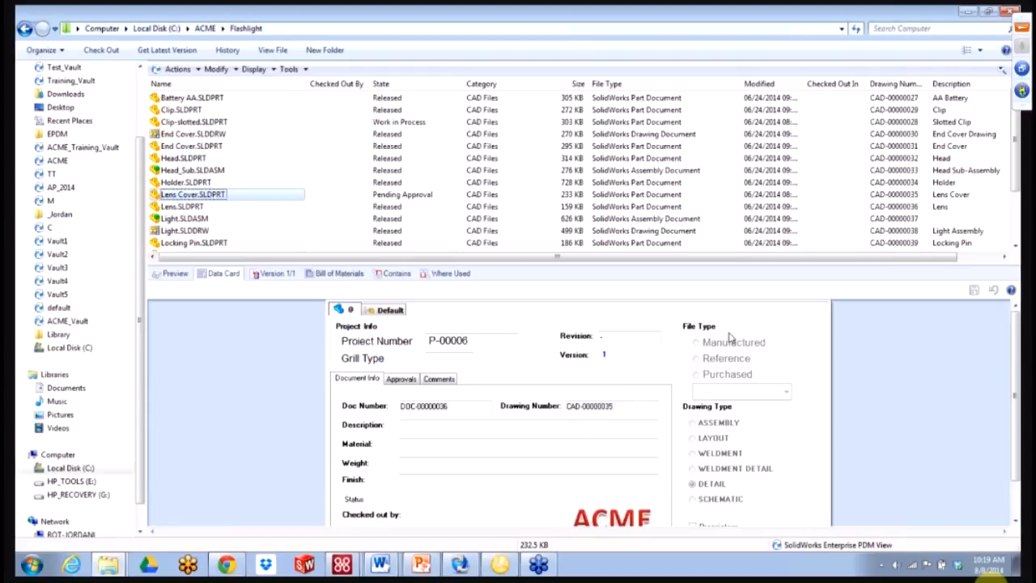
- View the data card help for the Drawing Number field, then open Administrate Actions
click(1009, 291)
mouse_move(595, 411)
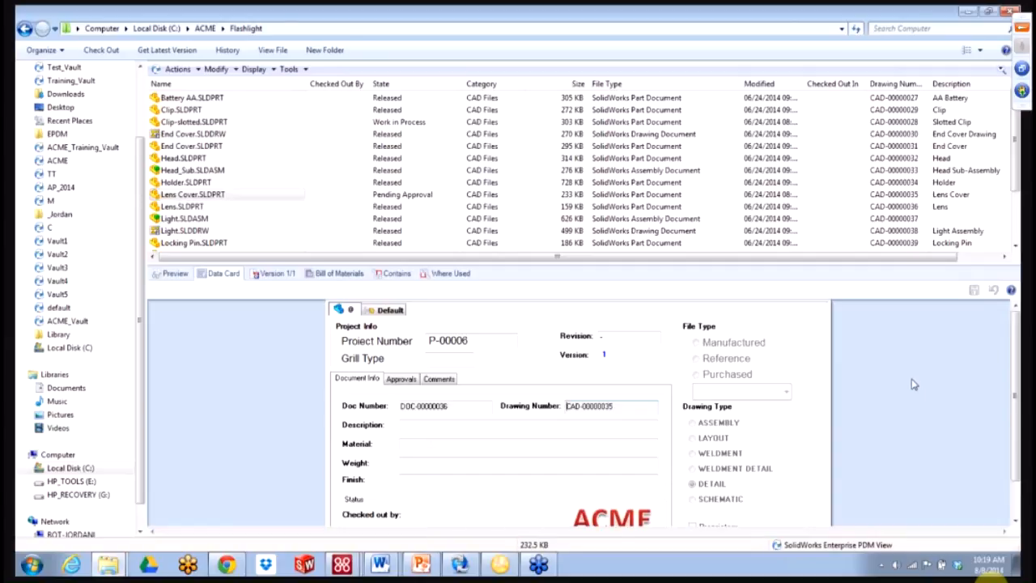
click(321, 150)
- Open the action's Rename file command and launch Edit Variables from New filename's user-defined variables
double_click(420, 217)
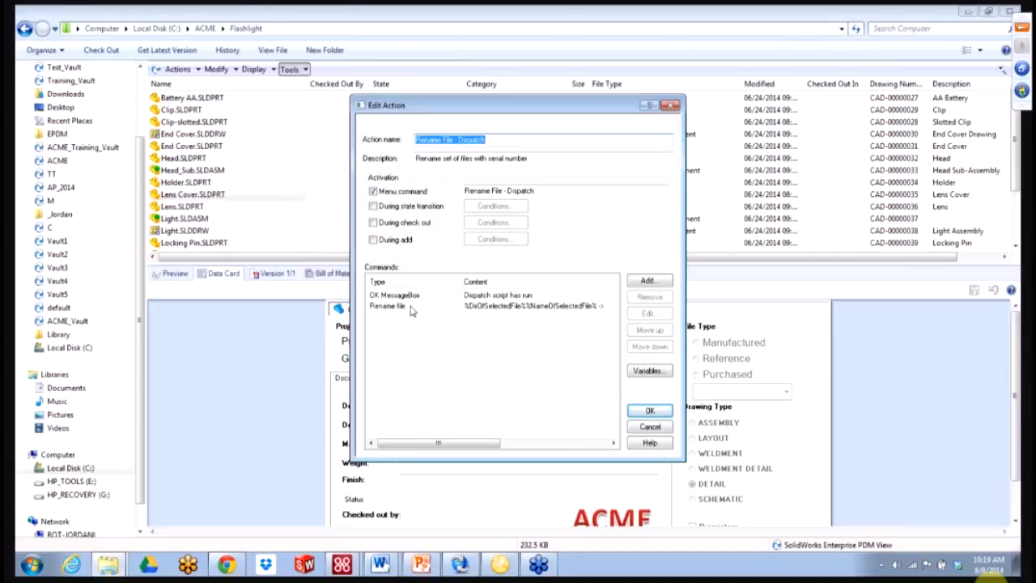
double_click(458, 307)
click(458, 314)
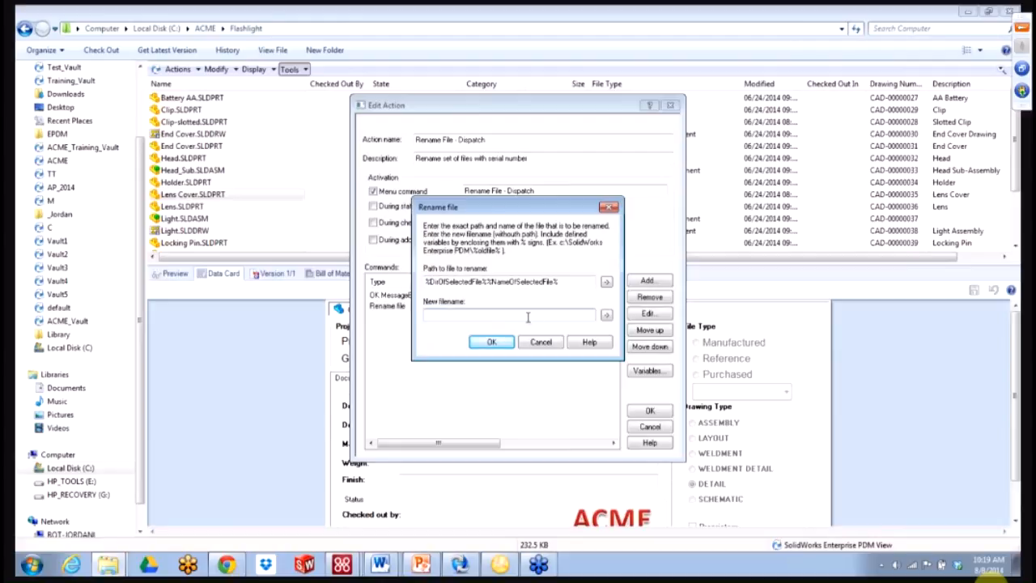
click(607, 315)
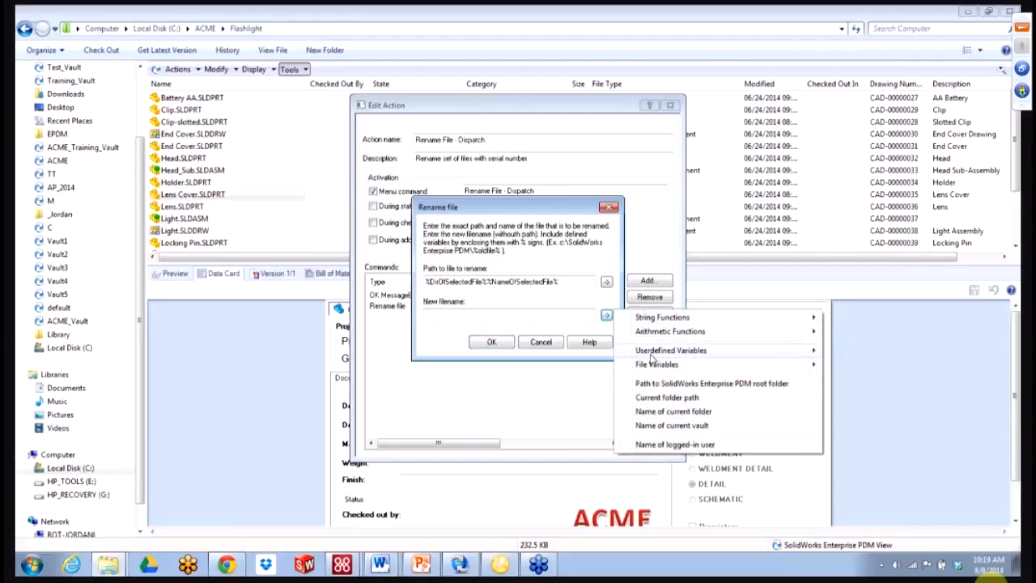
mouse_move(659, 355)
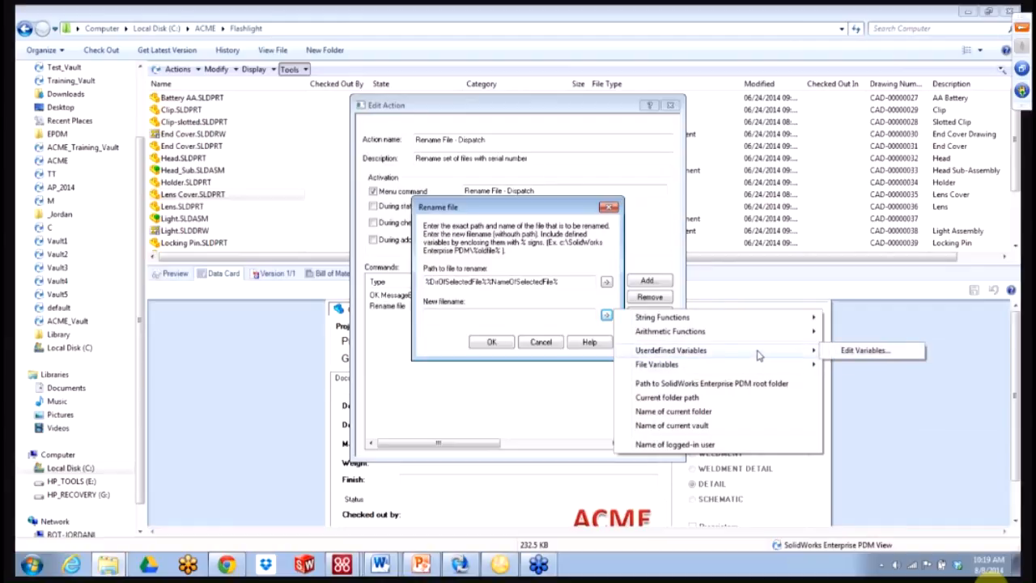
click(846, 356)
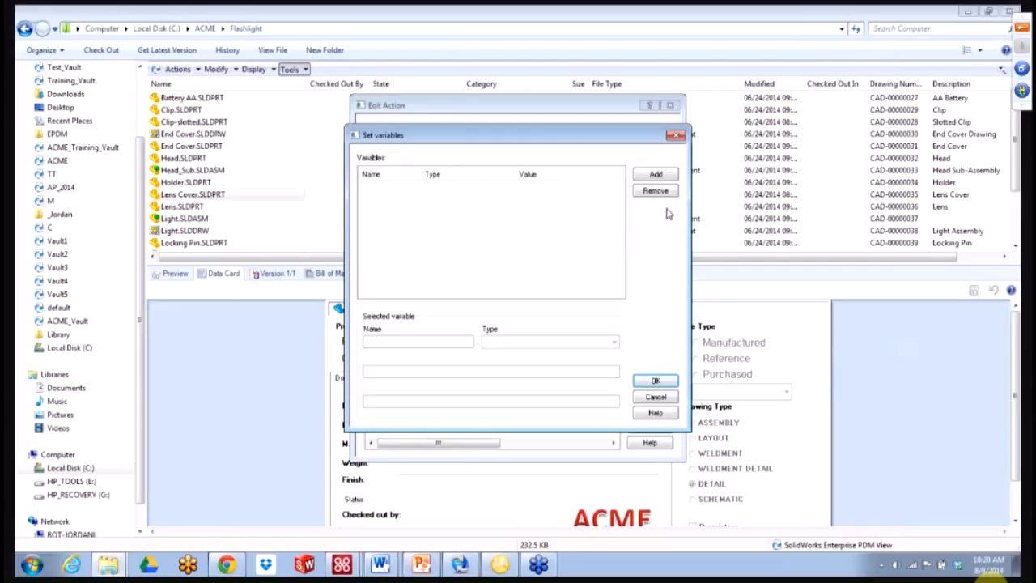
- Add datacard variable D_SerialNumber reading the Number field with configuration @
click(654, 174)
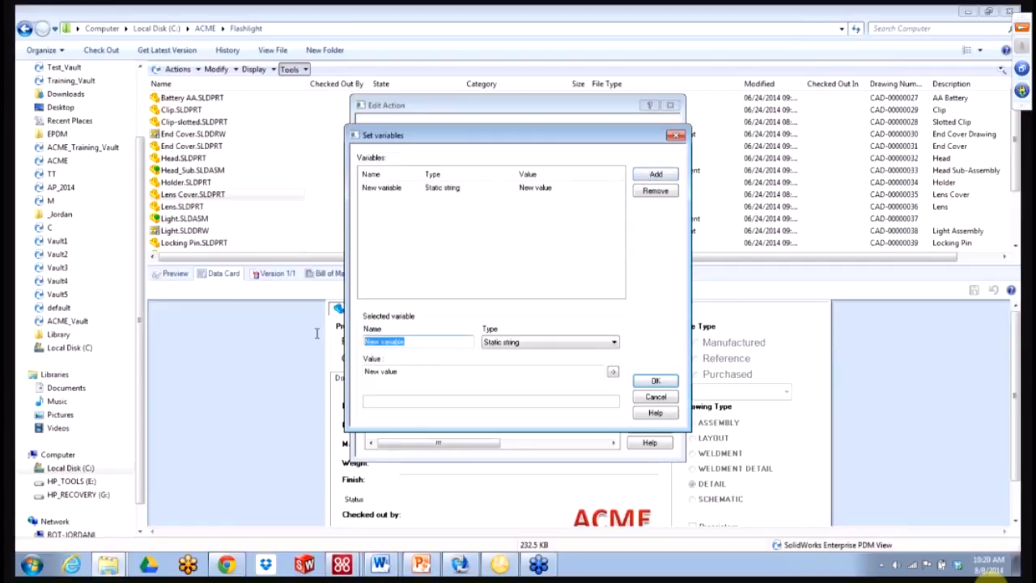
text(D)
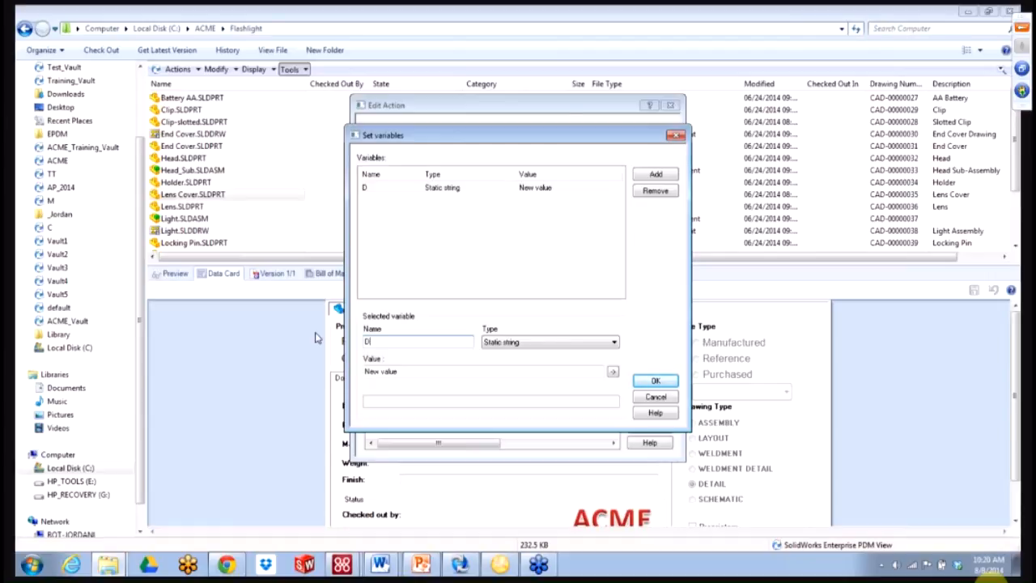
text(_SerialNumber)
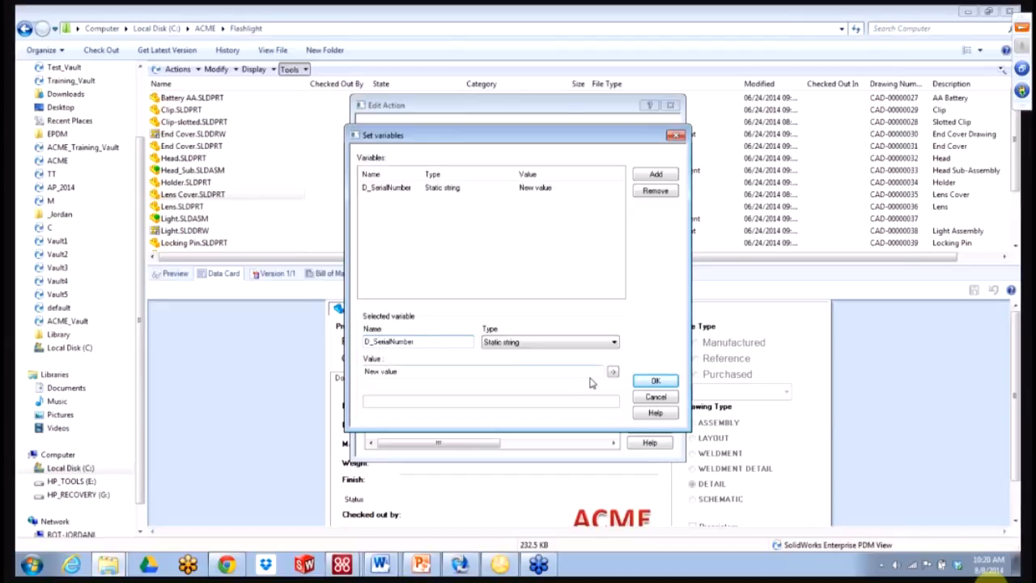
click(571, 344)
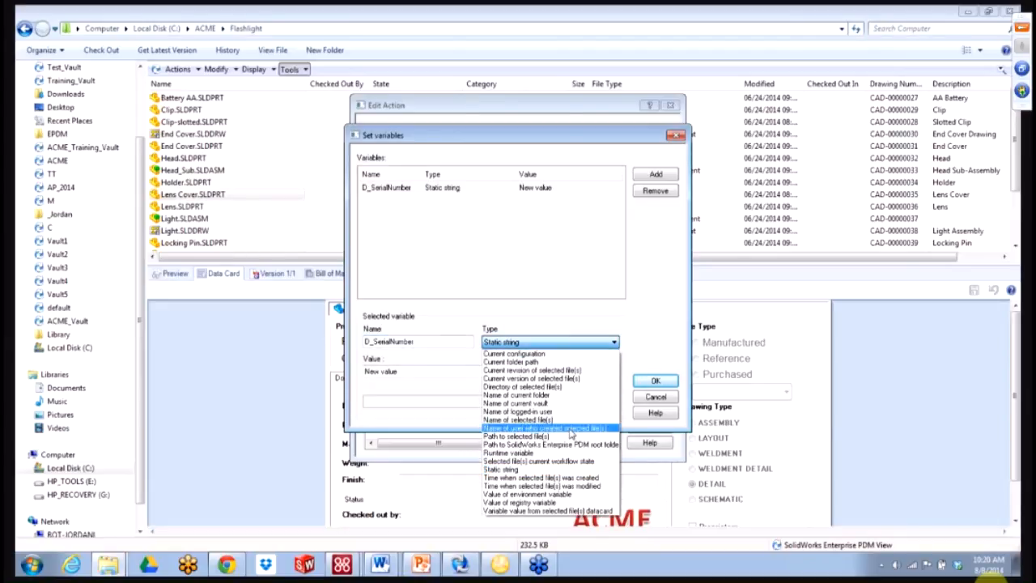
click(571, 512)
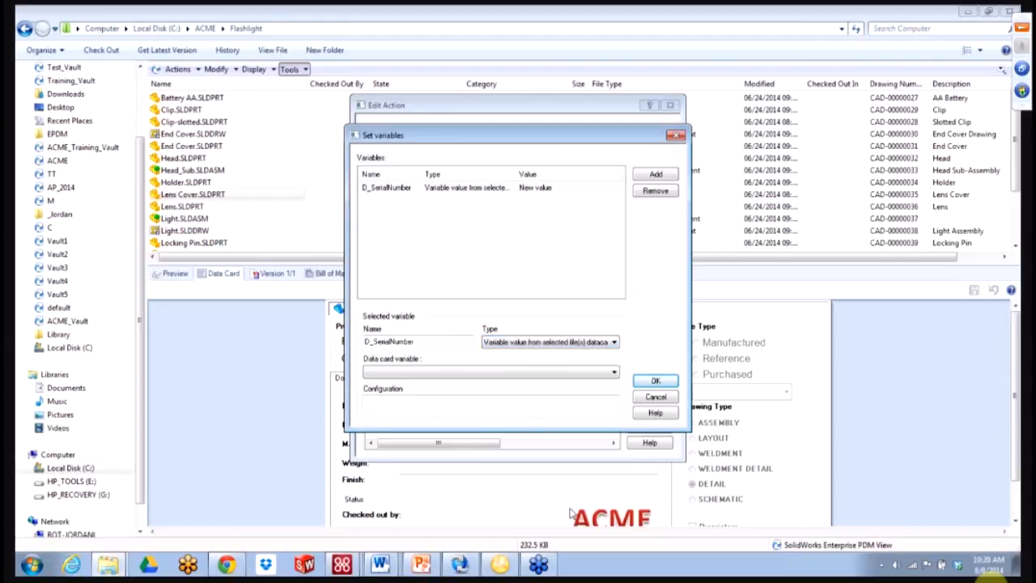
click(488, 376)
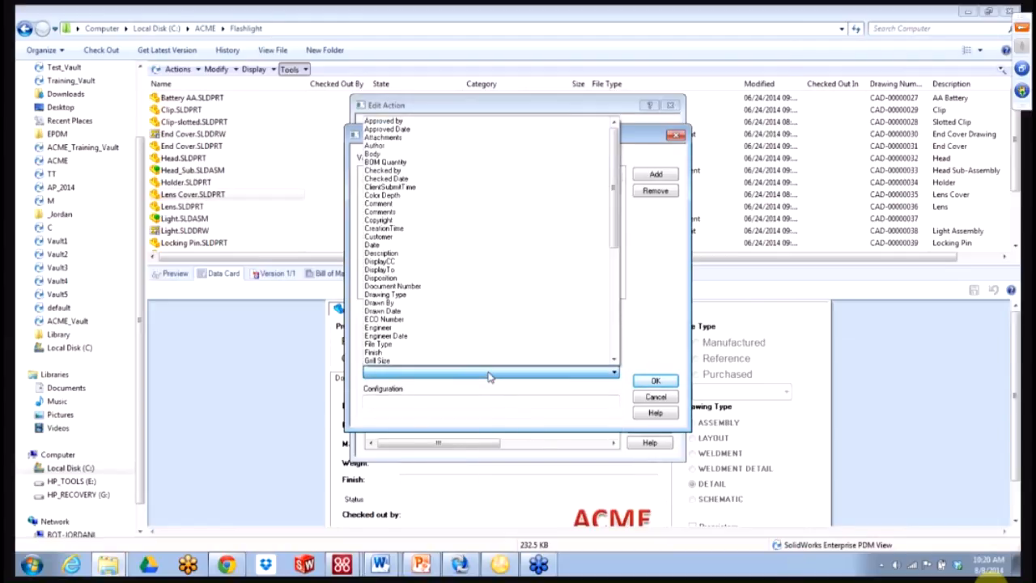
drag(617, 233, 617, 350)
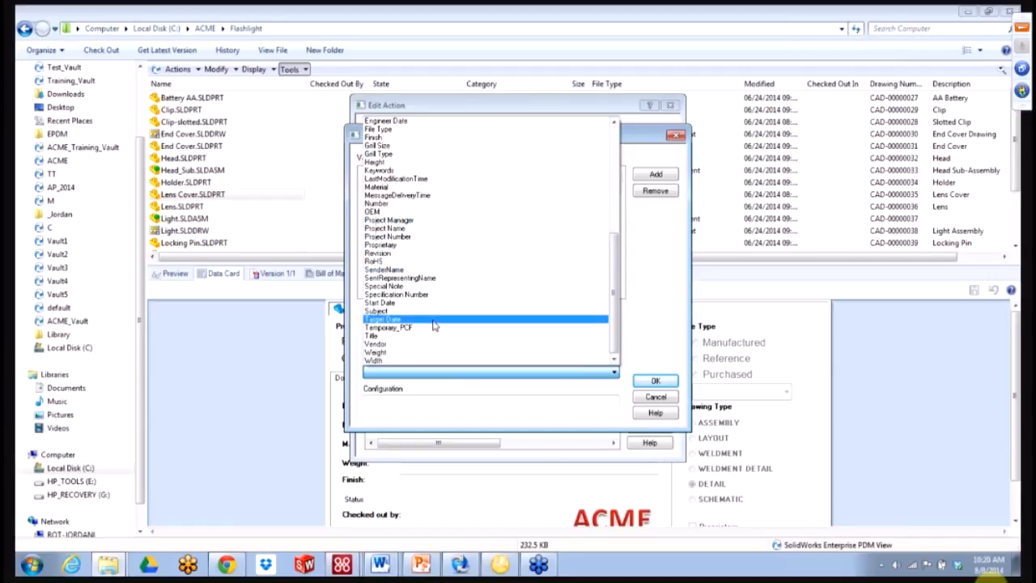
click(423, 203)
click(446, 405)
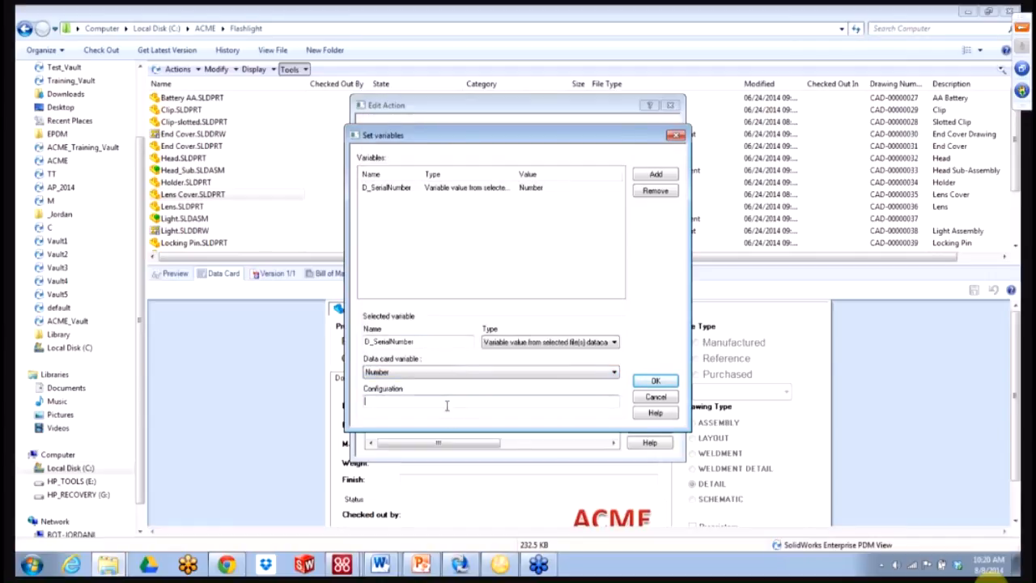
text(@)
click(655, 381)
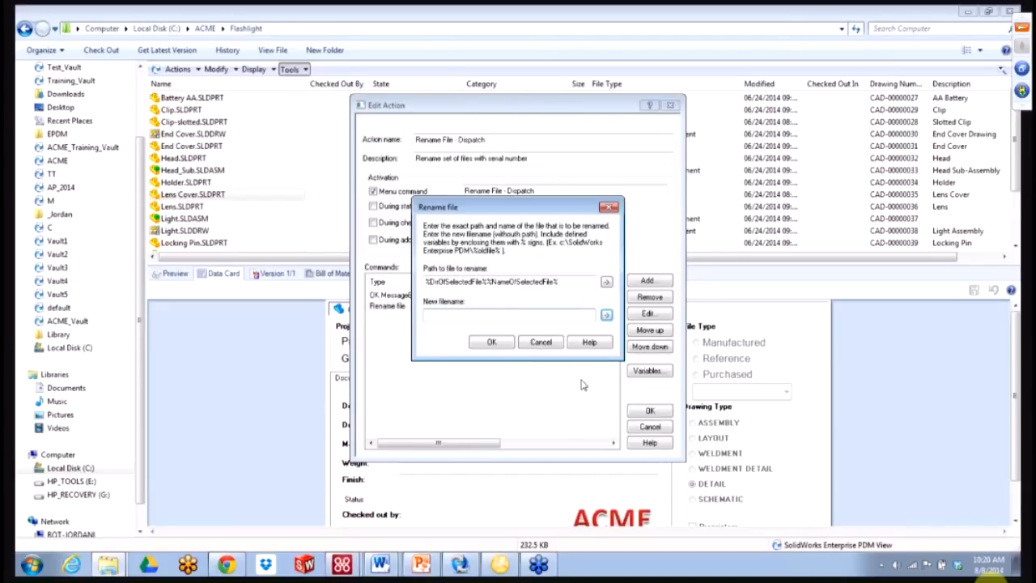
- Set the new filename to %D_SerialNumber%, with no .SLDPRT extension
click(606, 315)
mouse_move(636, 352)
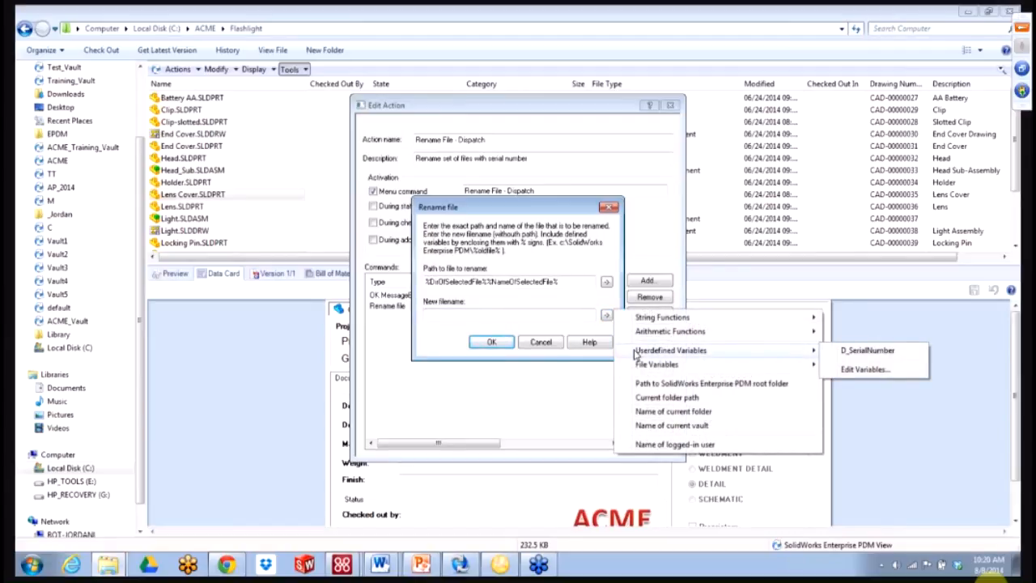
click(848, 357)
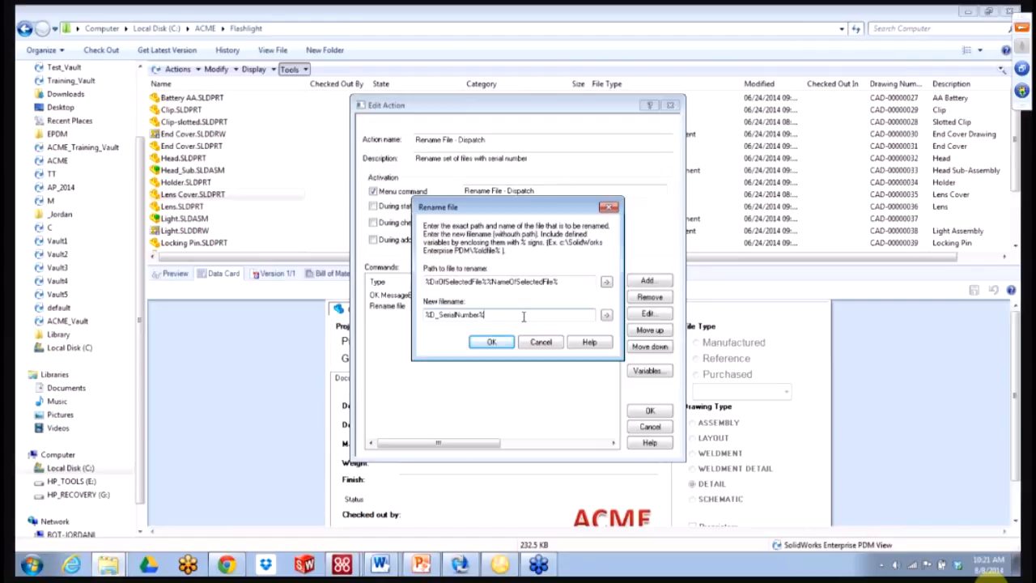
text(.SLDPRT)
key(BackSpace)
key(BackSpace)
key(BackSpace)
key(BackSpace)
key(BackSpace)
key(BackSpace)
key(BackSpace)
- Reopen the user-defined variables editor from the New filename list
click(606, 315)
mouse_move(670, 350)
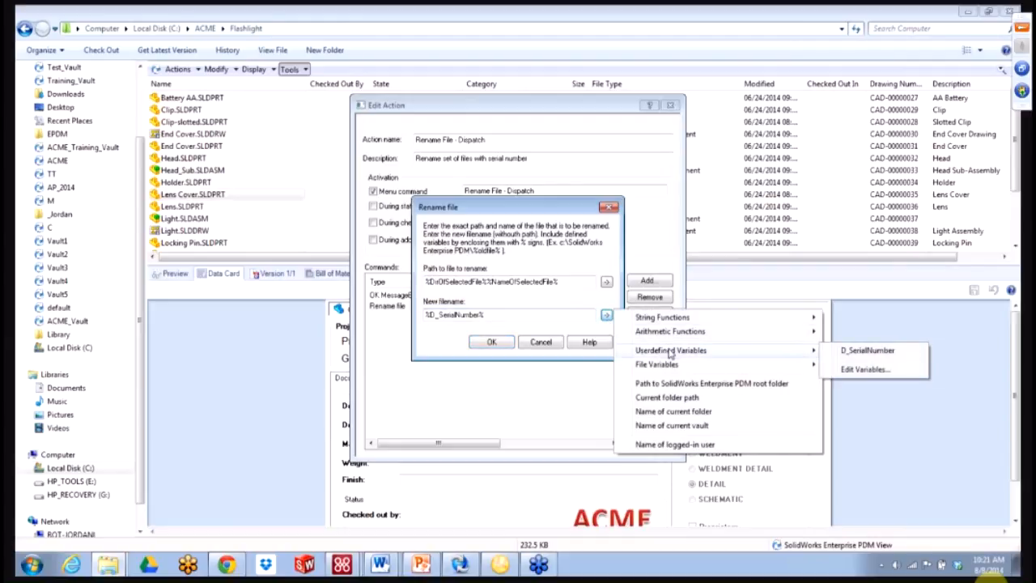
click(846, 369)
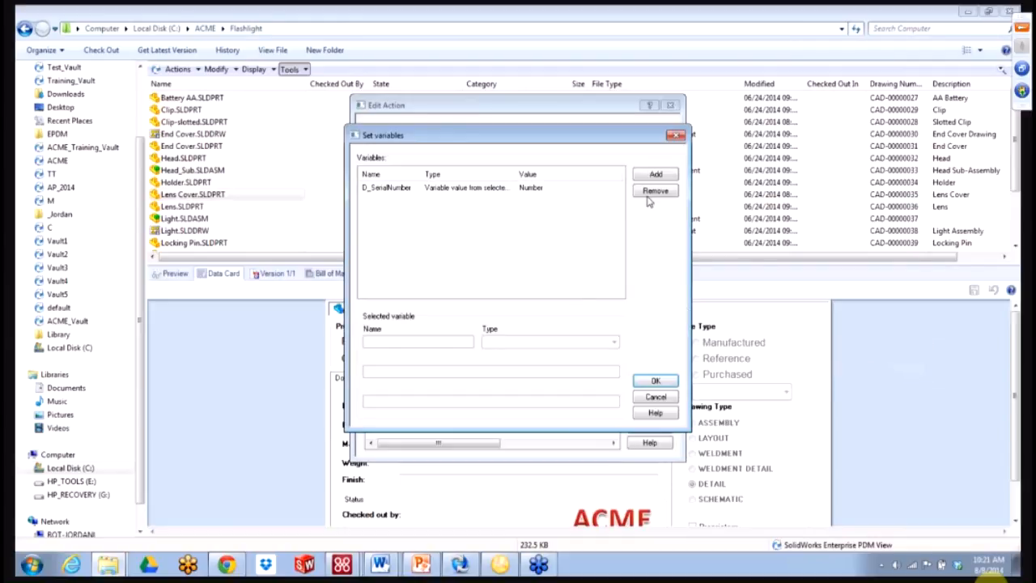
- Add a new variable named D_Extension of type Static string
click(656, 176)
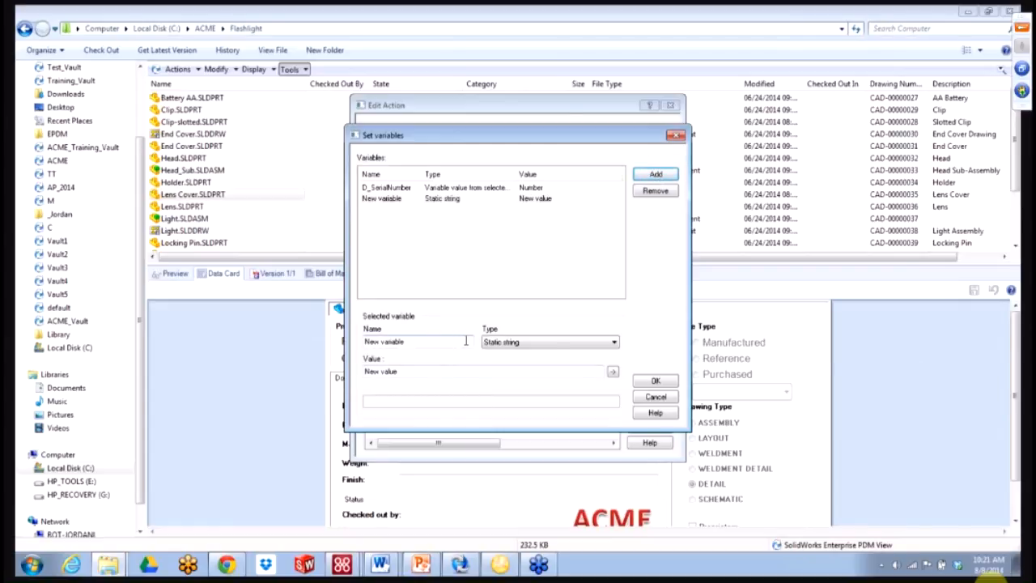
drag(464, 342, 362, 341)
text(D_)
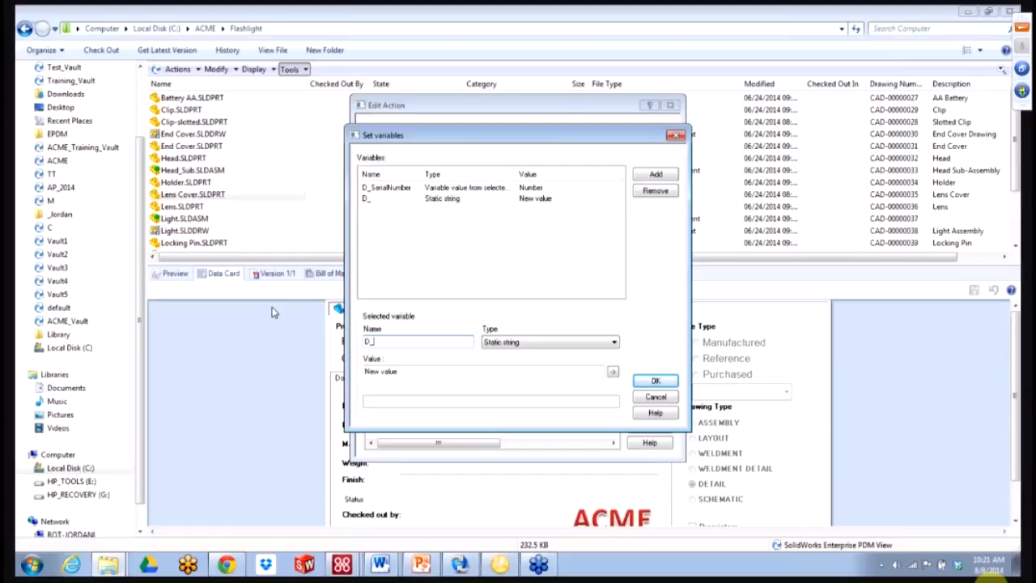
text(Extension)
click(581, 342)
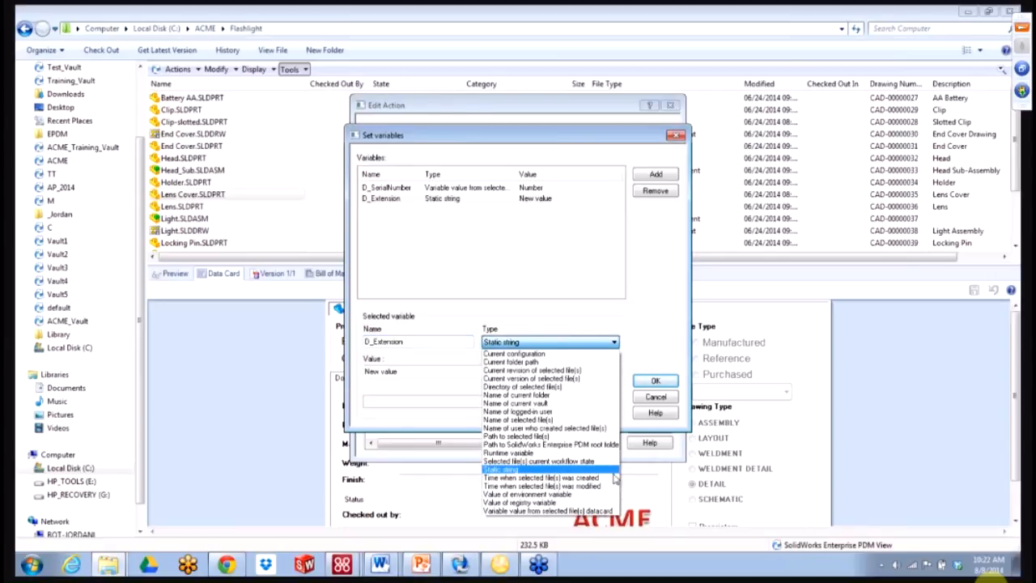
click(574, 469)
- Replace D_Extension's placeholder value with the Right string function, Right(abc, 2)
drag(423, 373, 258, 351)
key(BackSpace)
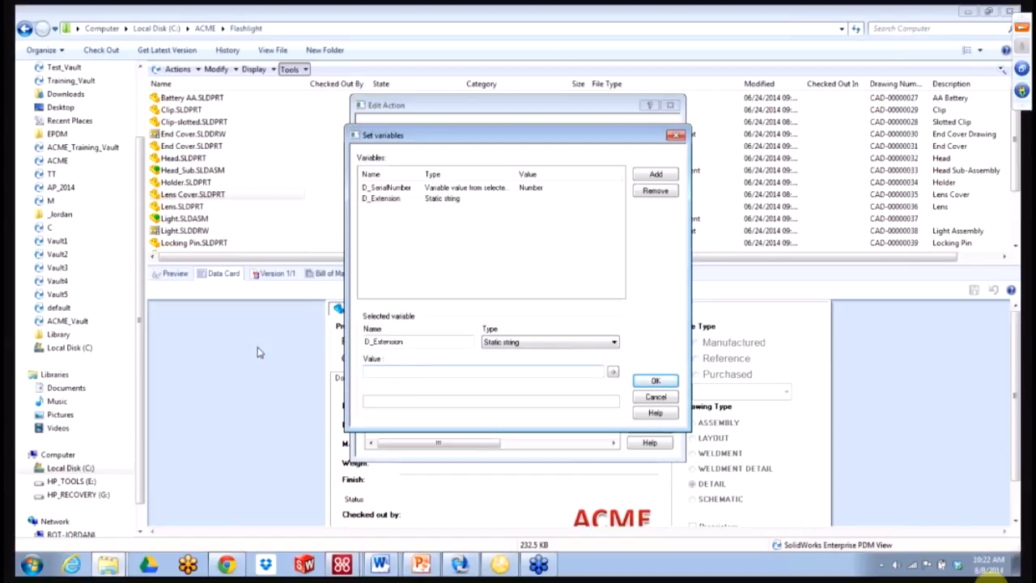
click(612, 373)
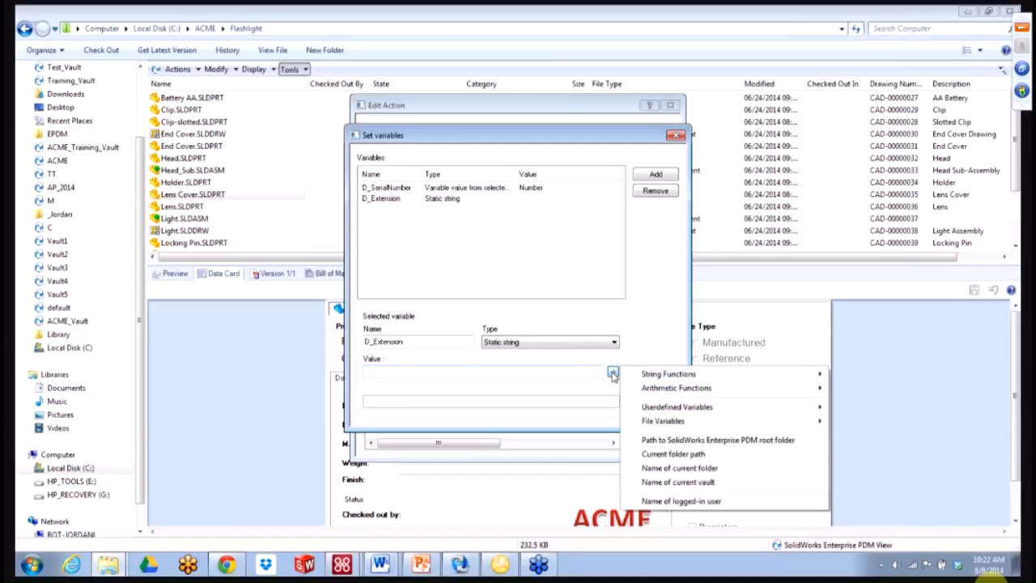
mouse_move(641, 376)
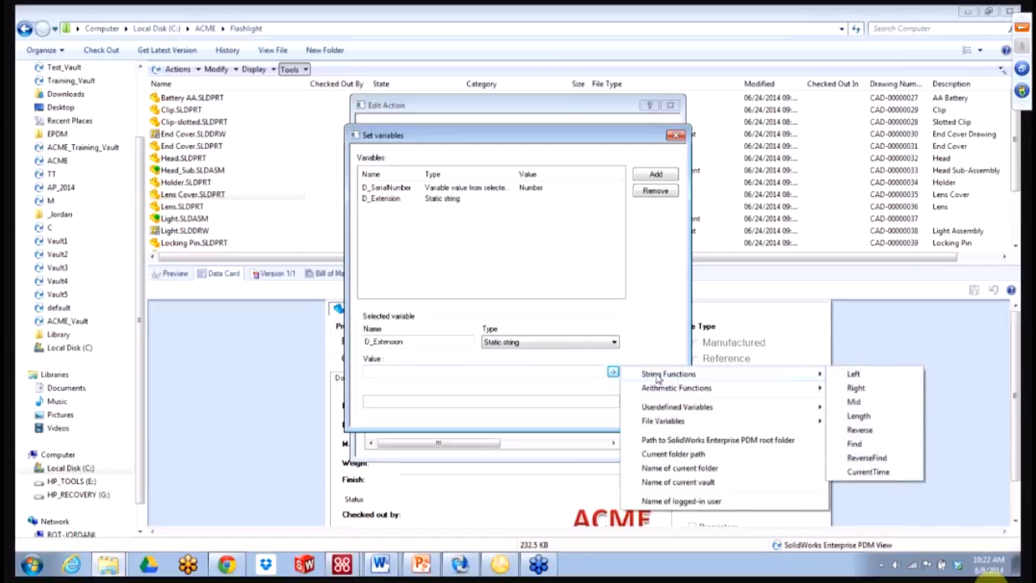
click(850, 388)
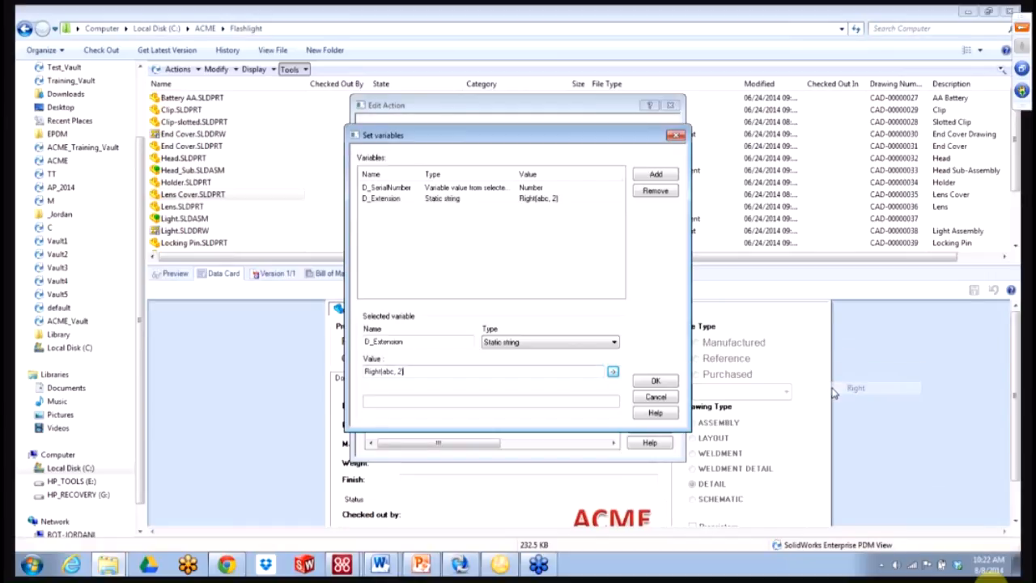
- Change D_Extension's value from Right(abc, 2) to Right(%NameOfSelectedFile%, 7)
click(399, 370)
double_click(392, 371)
drag(391, 371, 389, 372)
click(392, 371)
double_click(393, 371)
key(Delete)
click(614, 374)
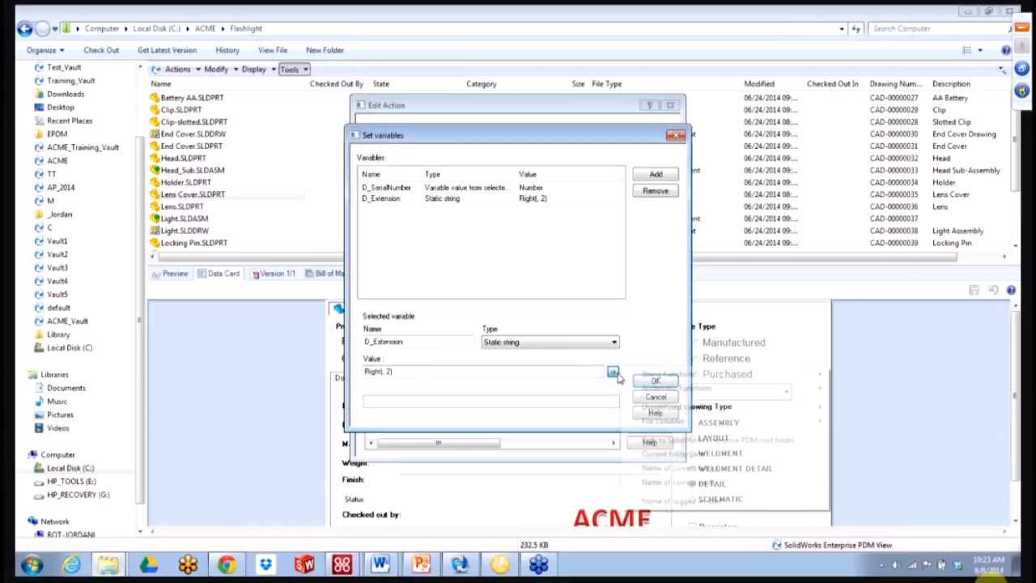
mouse_move(648, 422)
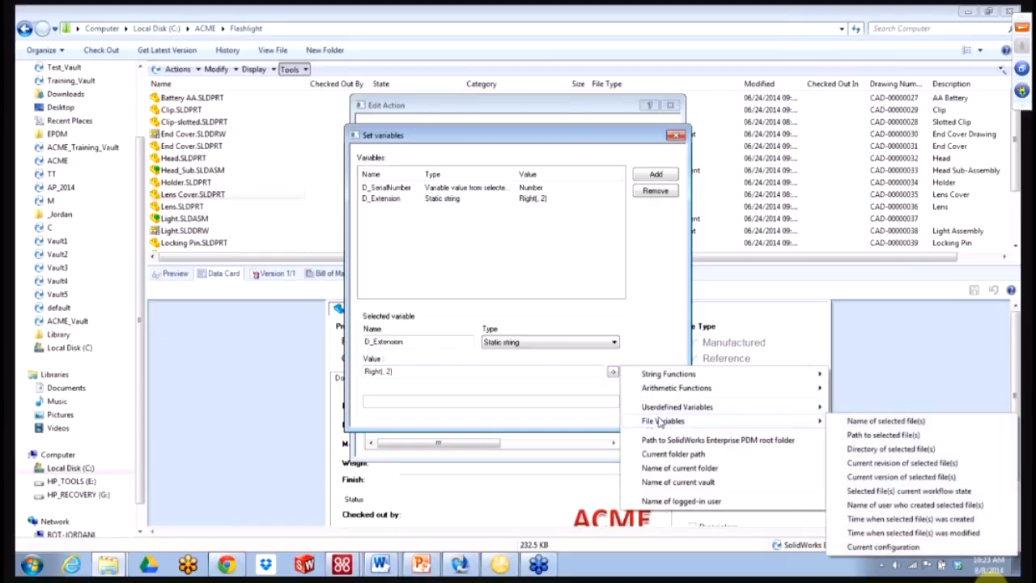
click(852, 421)
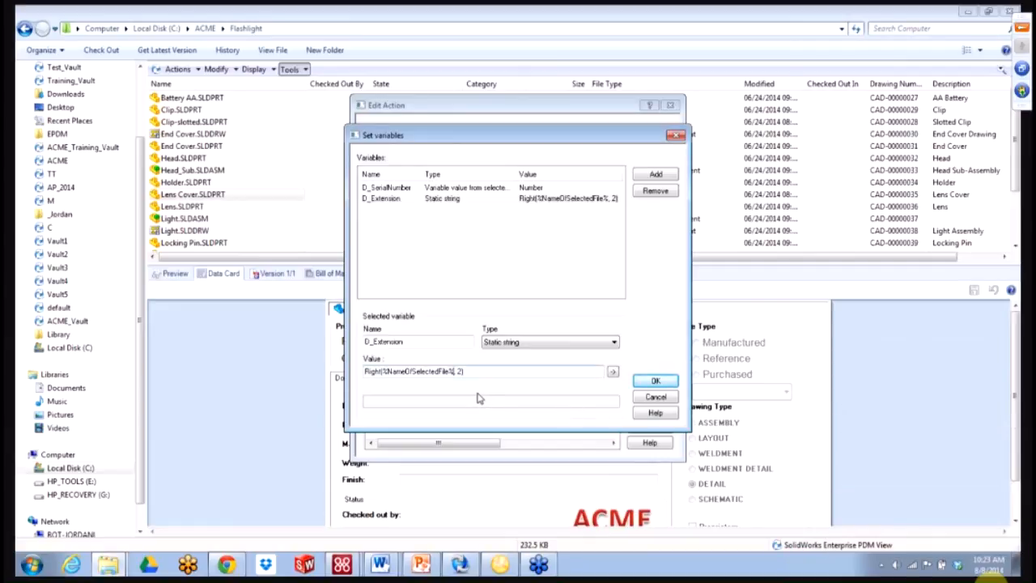
drag(462, 372, 459, 372)
text(7)
- Append %D_Extension% after %D_SerialNumber% in the rename command's new filename and confirm it
click(657, 381)
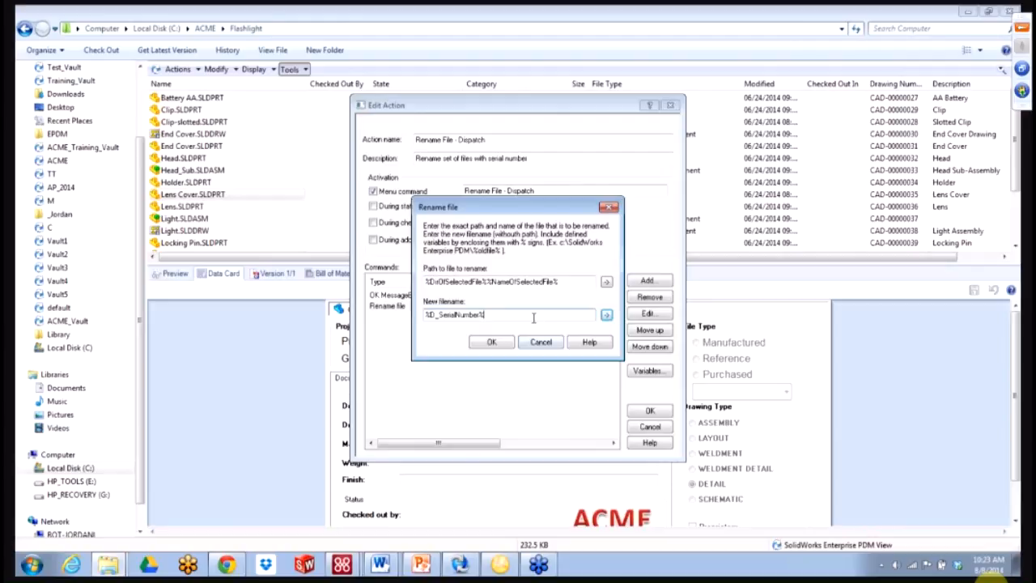
click(606, 315)
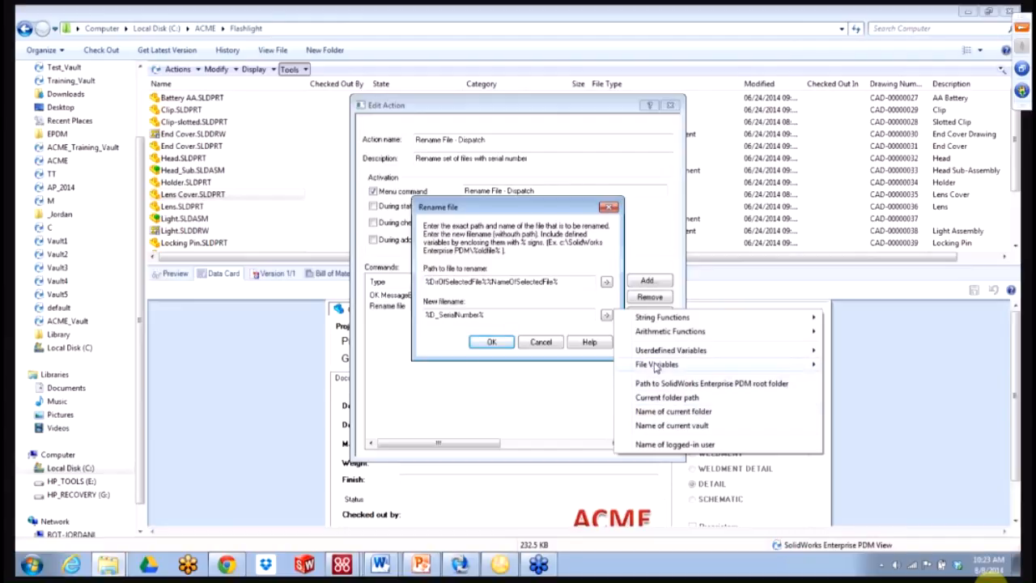
mouse_move(656, 368)
mouse_move(672, 350)
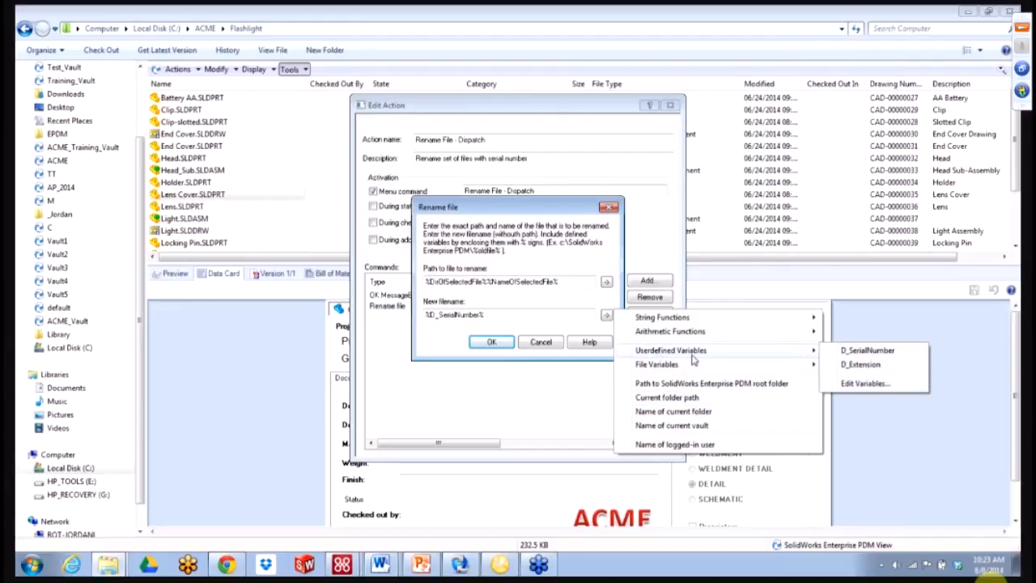
click(834, 364)
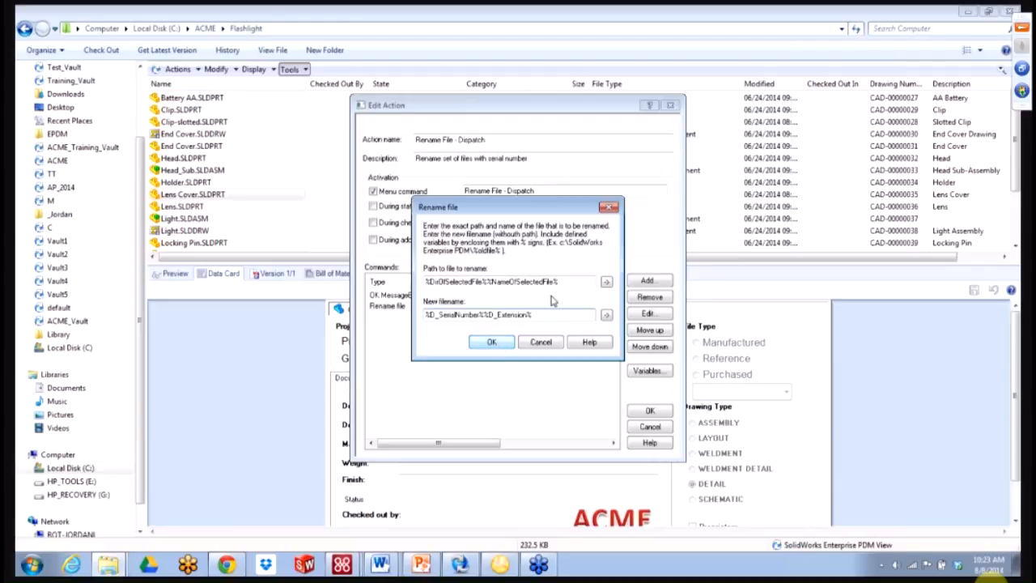
click(495, 343)
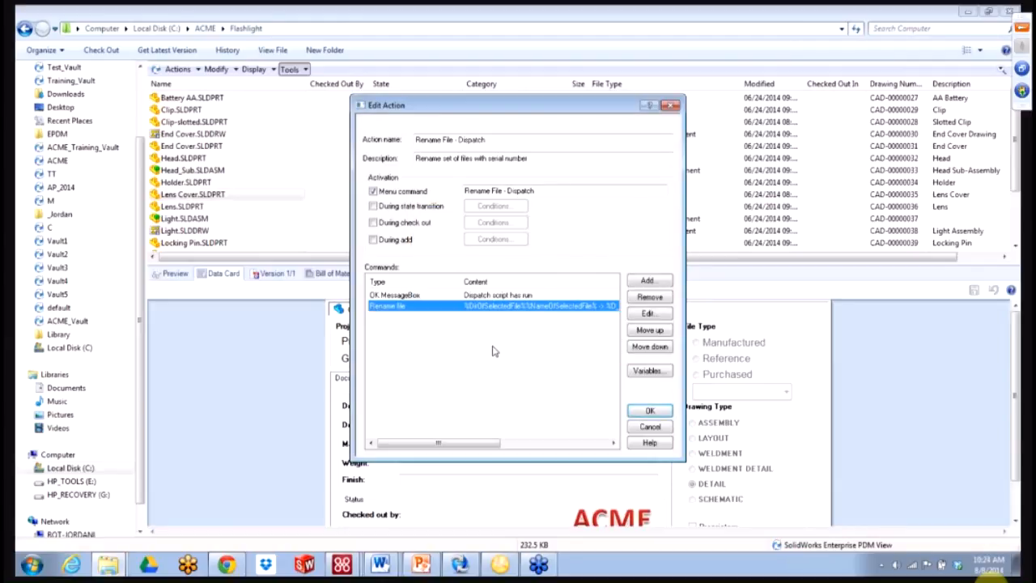
- Rewrite the message box text to 'Current file path: New File name:', including the selected file's path
double_click(428, 307)
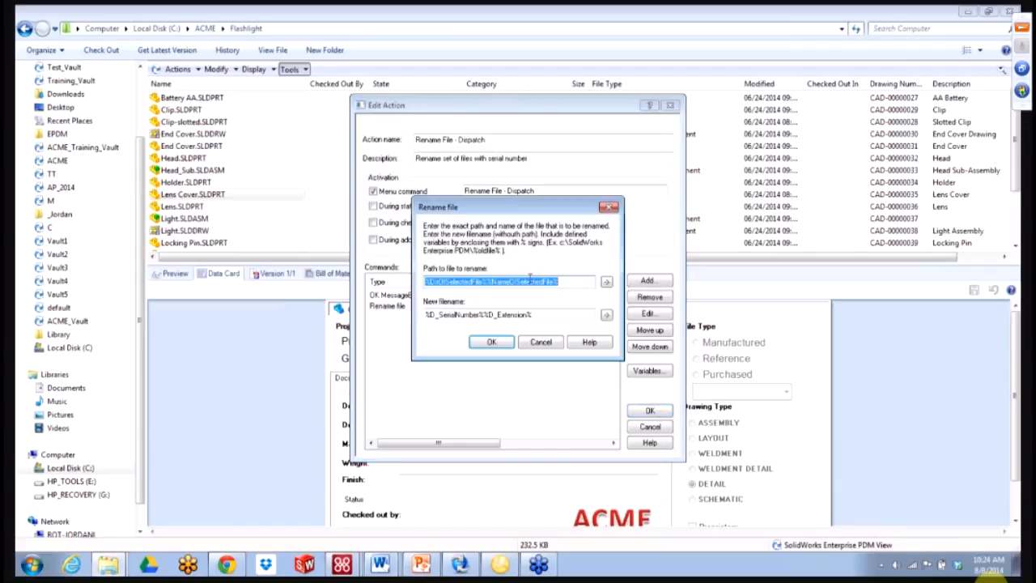
click(543, 281)
drag(569, 292, 360, 291)
key(ctrl+c)
click(491, 341)
double_click(433, 295)
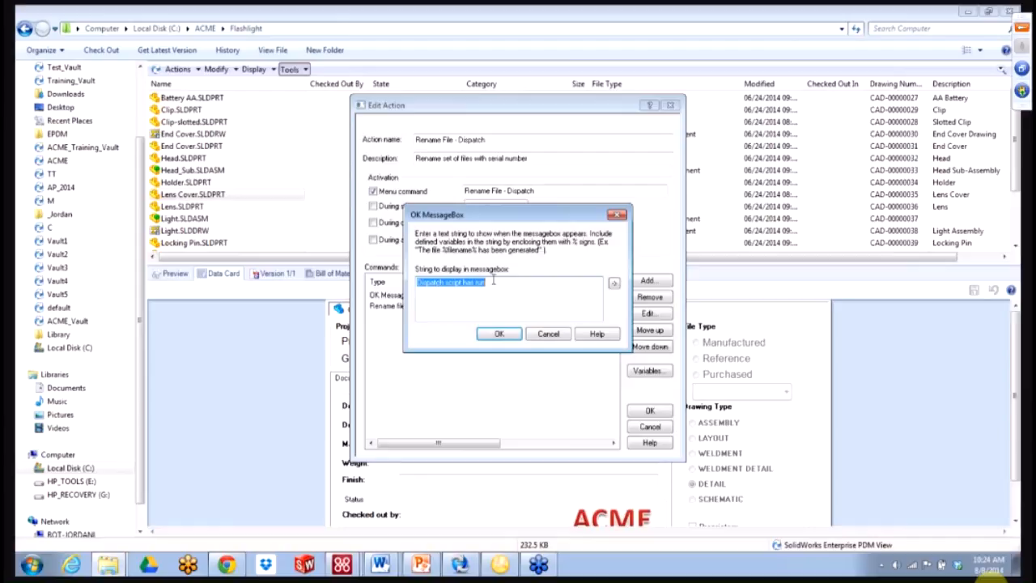
key(BackSpace)
key(ctrl+v)
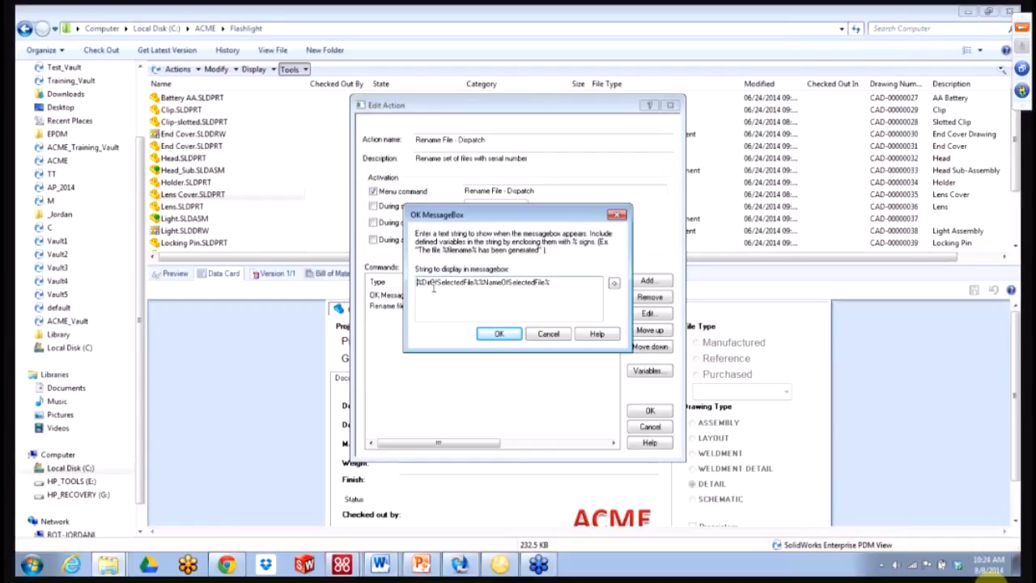
text(Current )
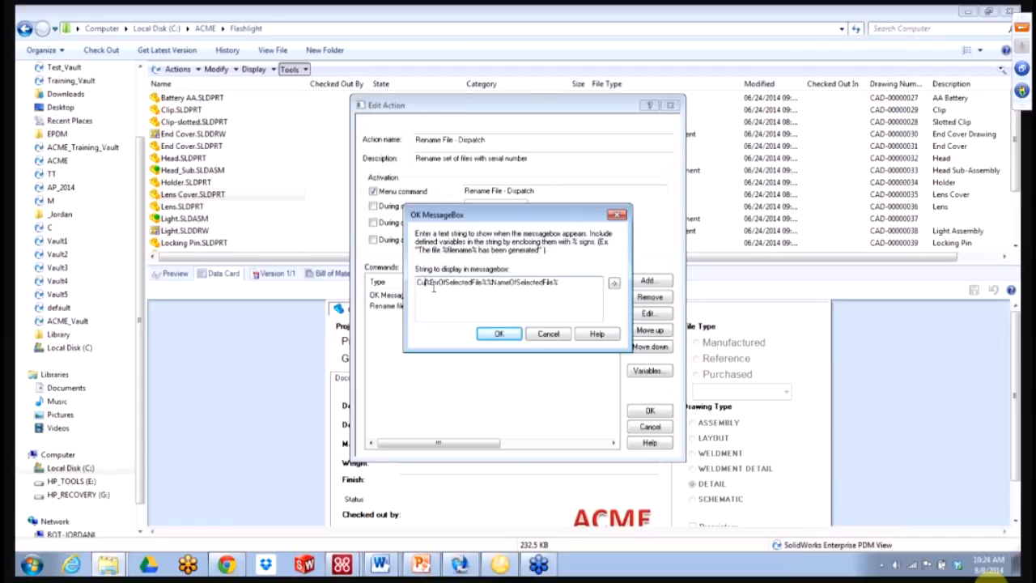
text(file path)
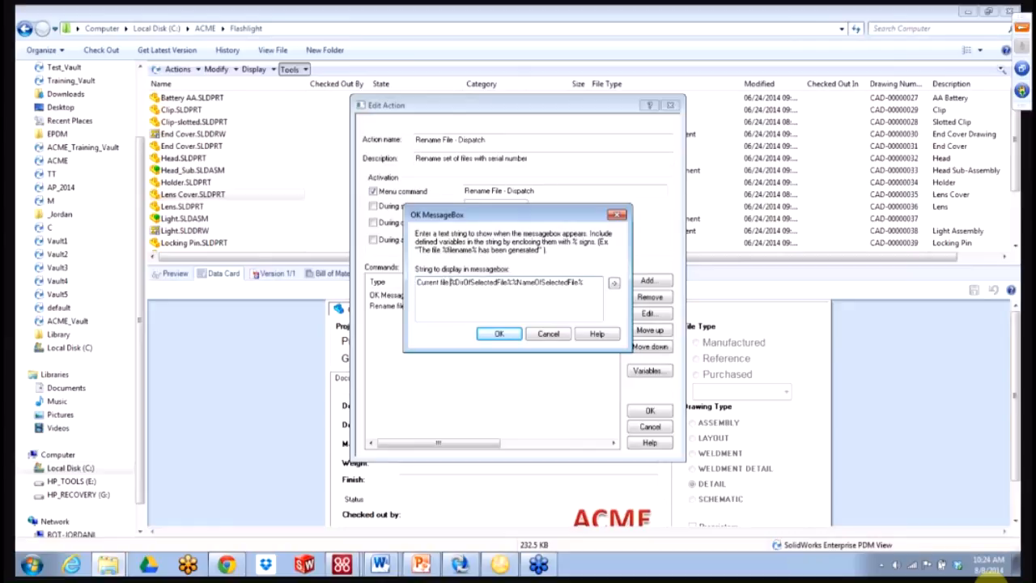
text(: )
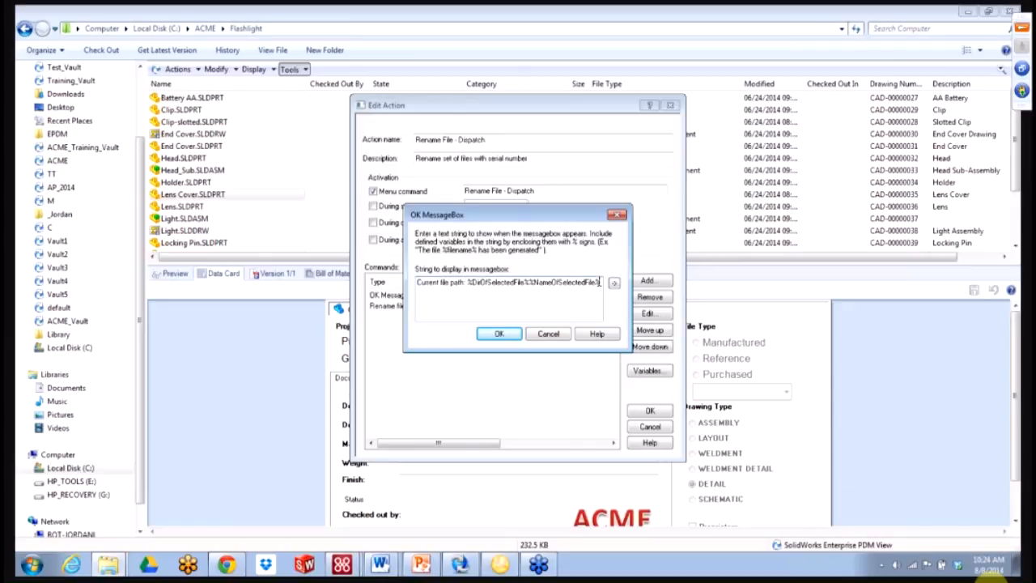
text(New File name:)
click(499, 334)
- Paste the new filename expression after 'New File name:' in the message
double_click(483, 309)
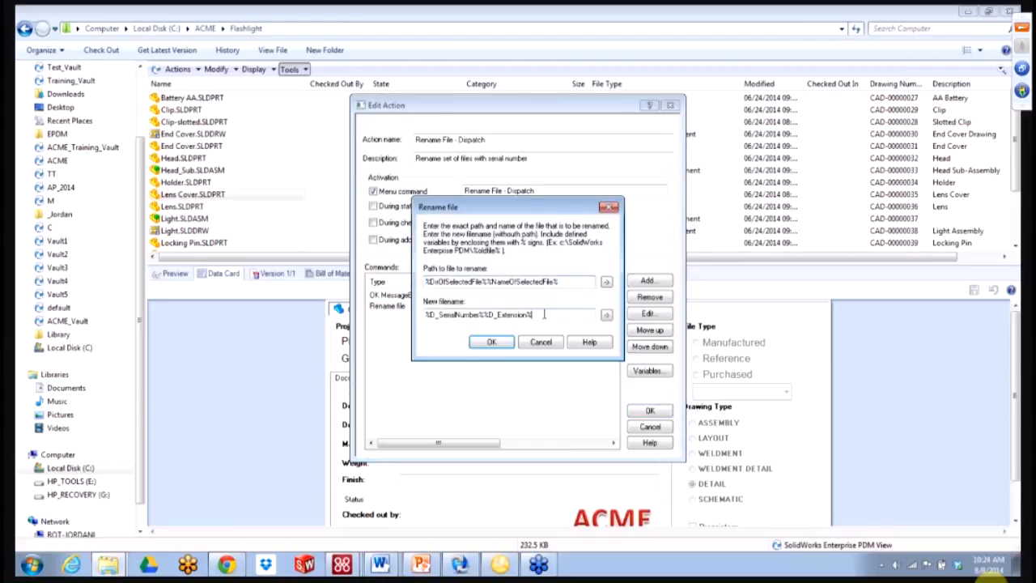
drag(527, 314, 350, 318)
key(ctrl+c)
click(491, 341)
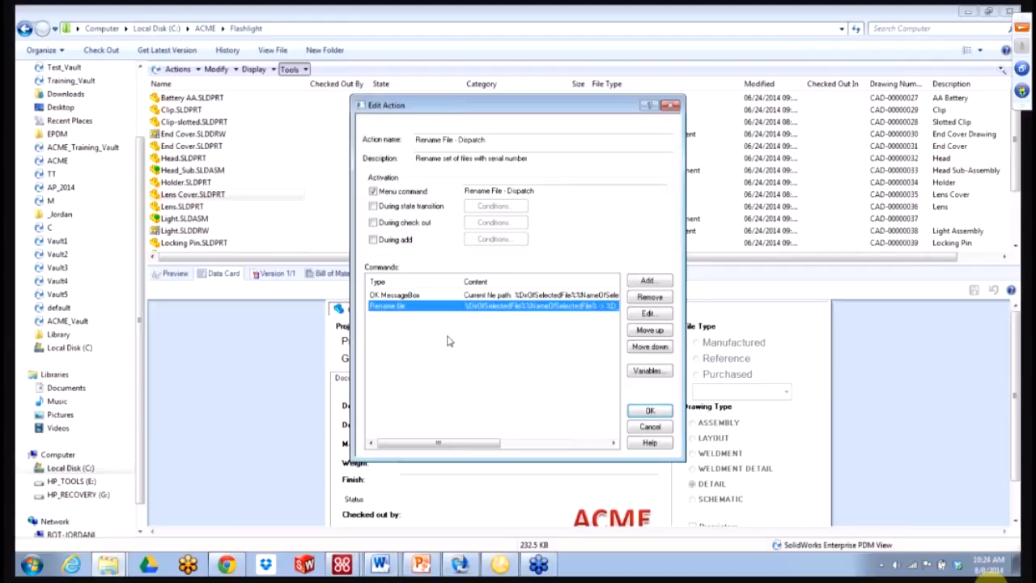
double_click(408, 296)
click(483, 295)
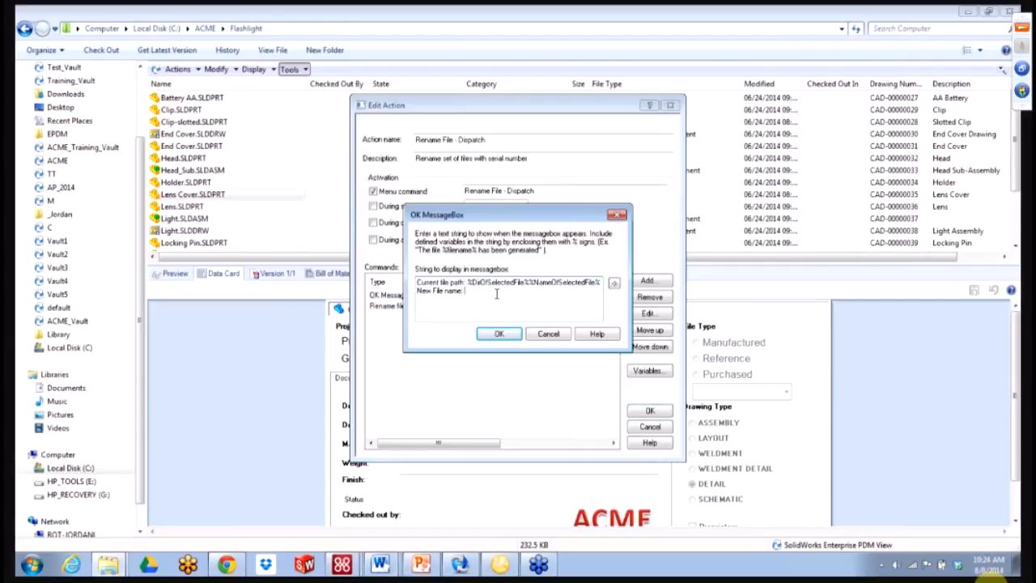
key(ctrl+v)
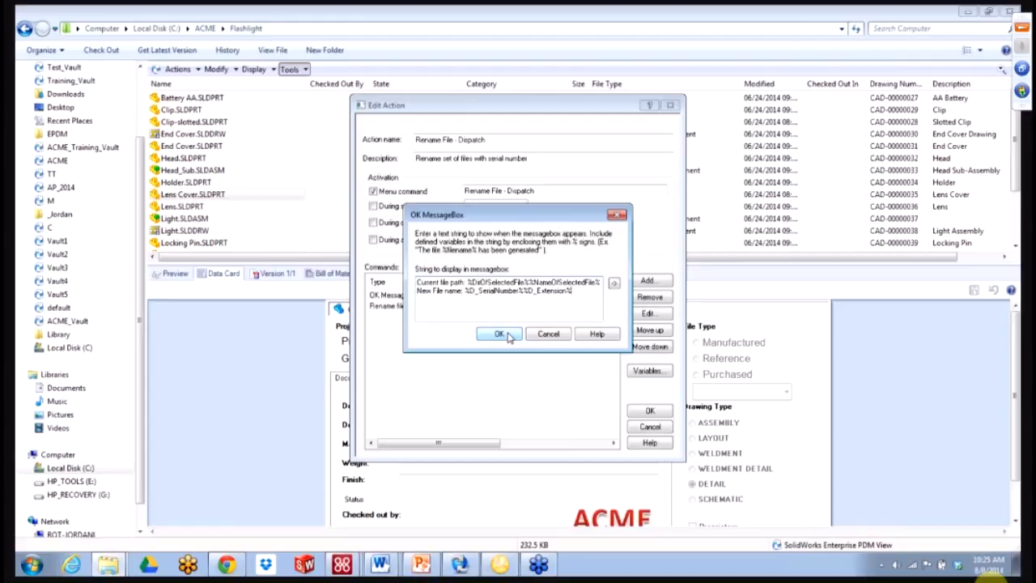
click(499, 334)
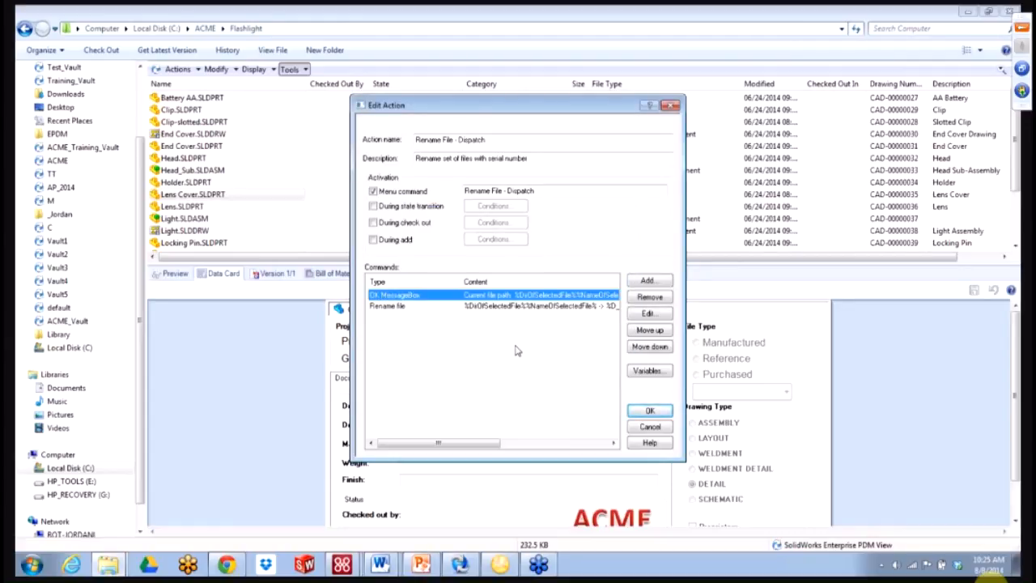
- Move the message box below the rename command and save the action
click(648, 347)
click(463, 296)
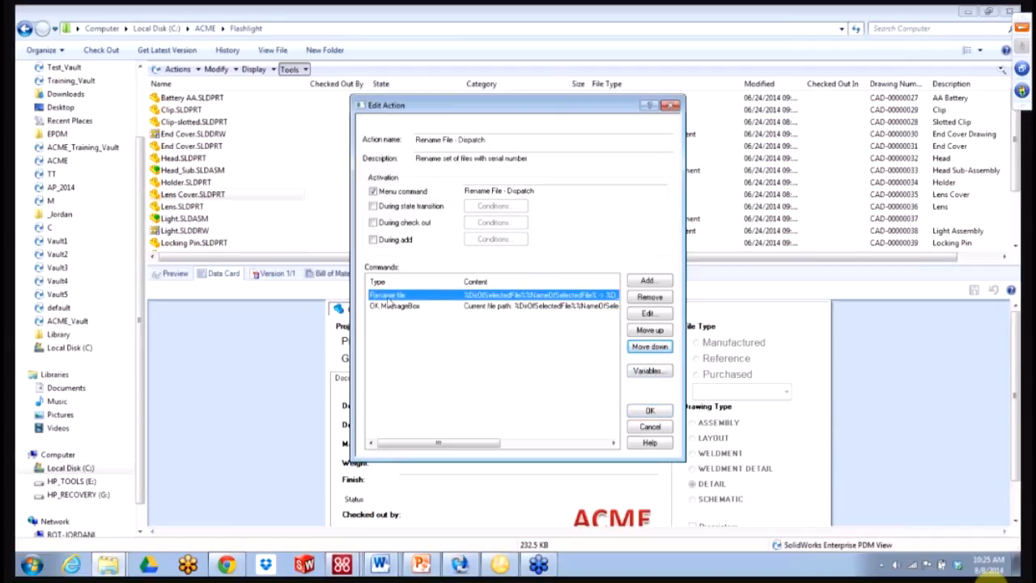
click(420, 308)
key(ctrl)
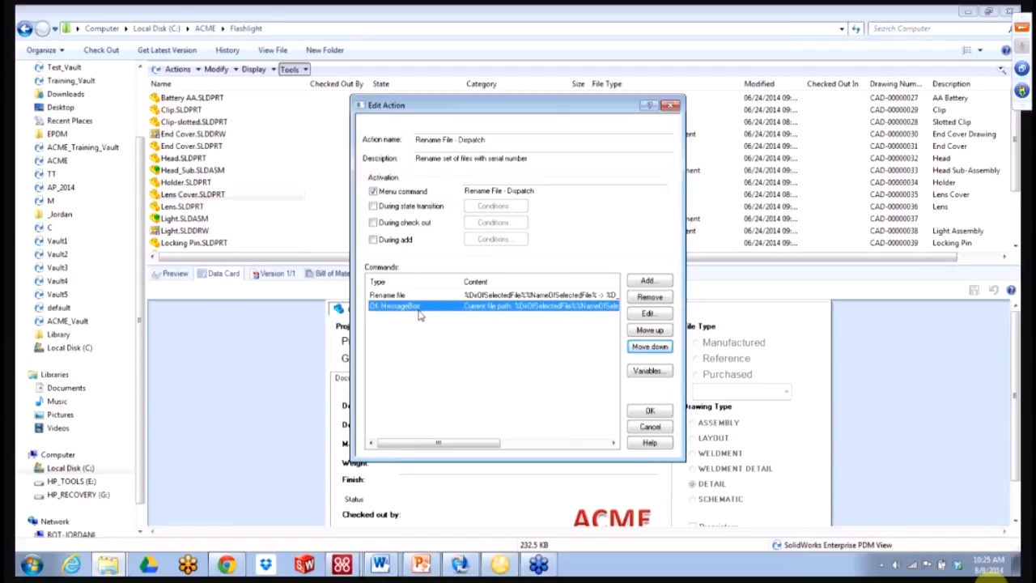
click(639, 415)
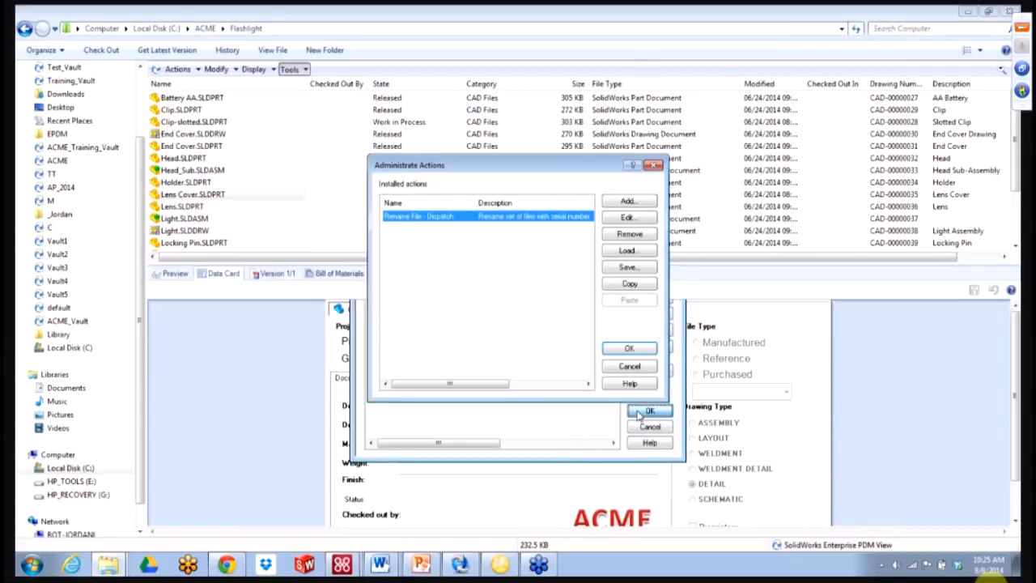
click(618, 354)
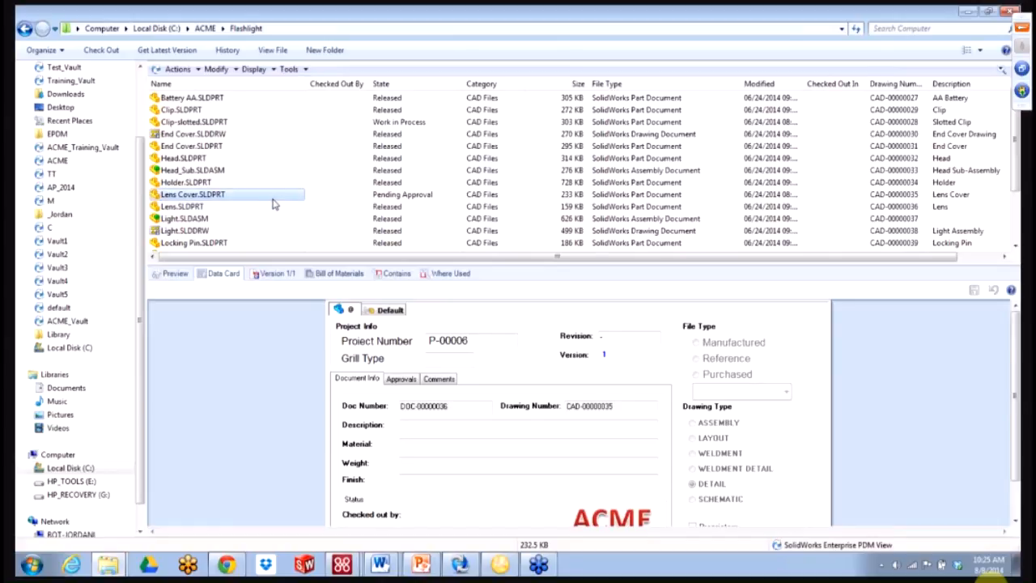
click(230, 199)
right_click(251, 198)
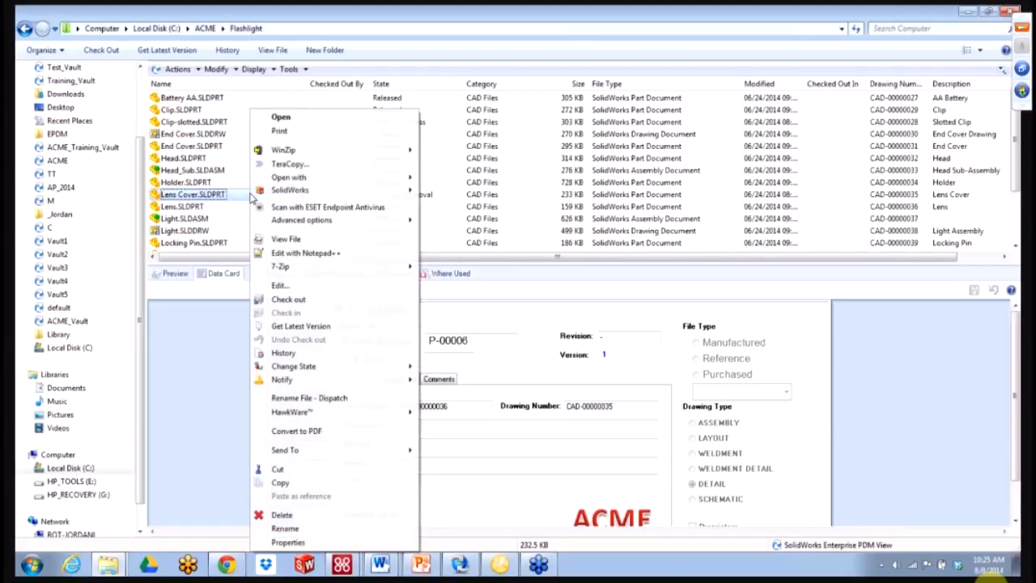
mouse_move(340, 451)
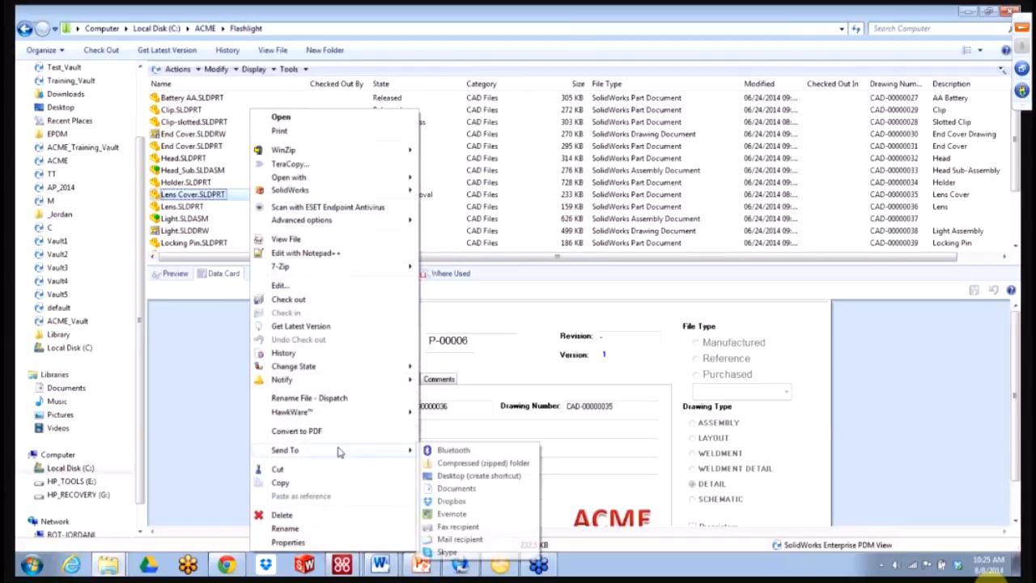
click(332, 398)
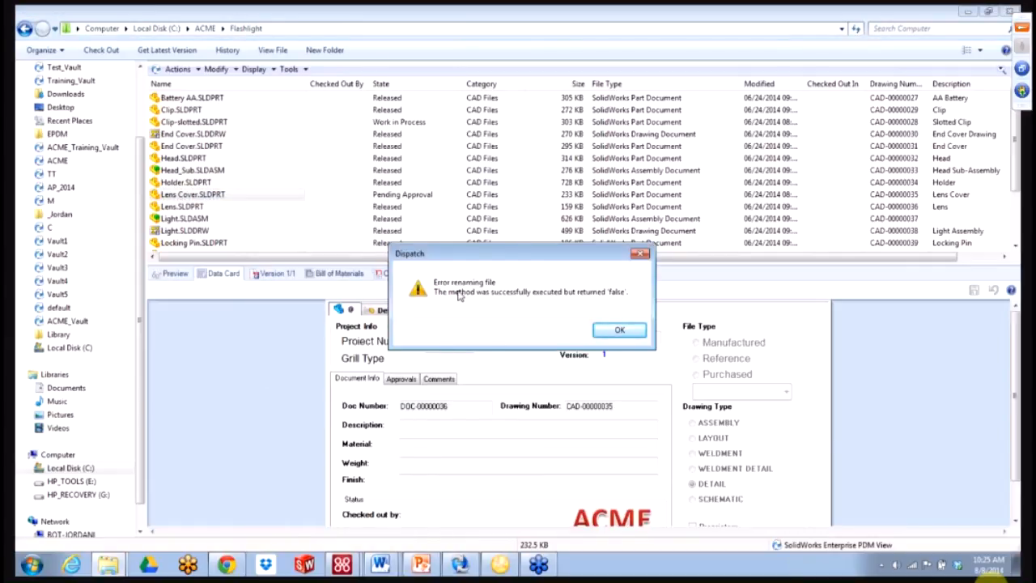
click(612, 330)
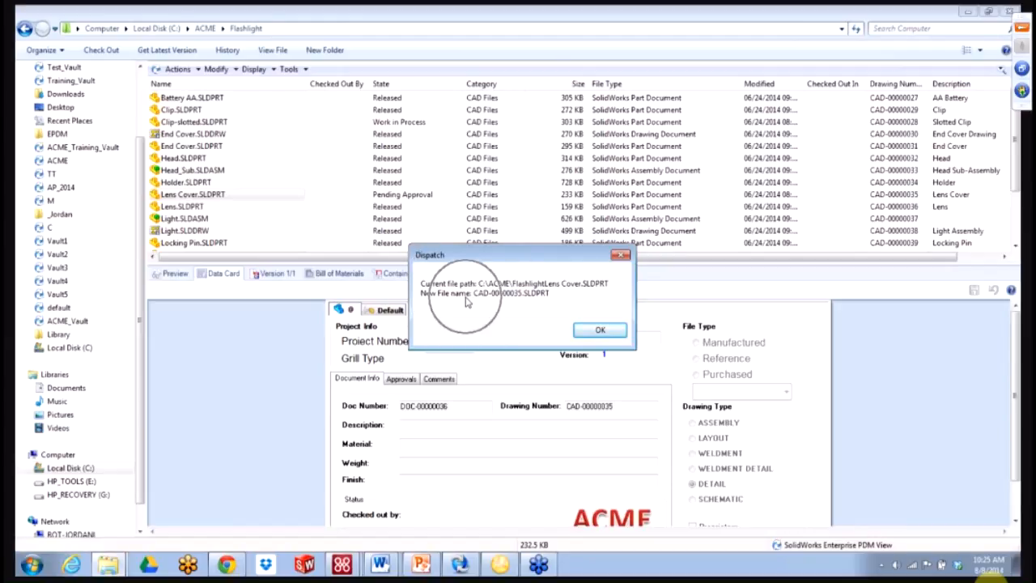
key(ctrl)
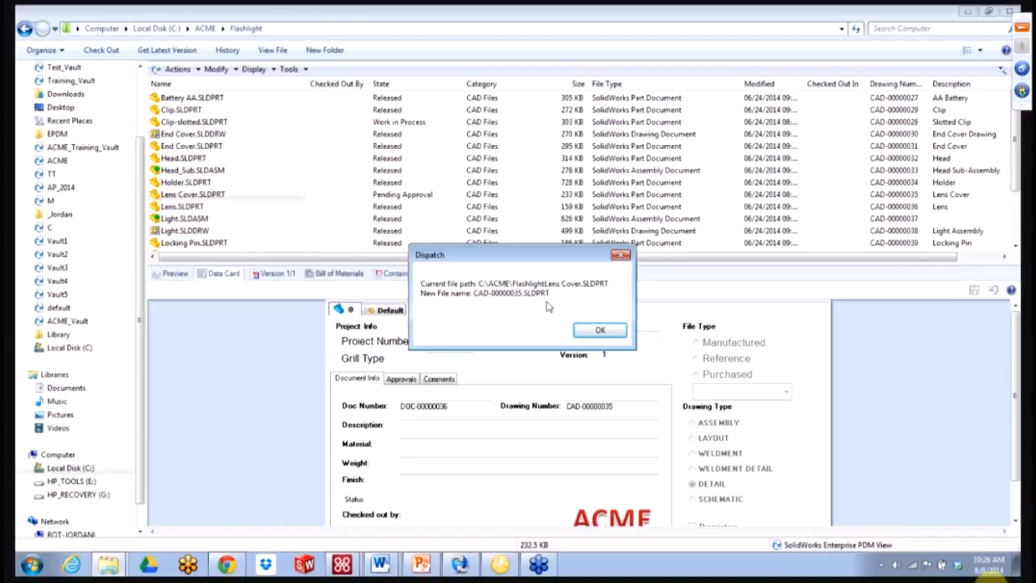
click(595, 332)
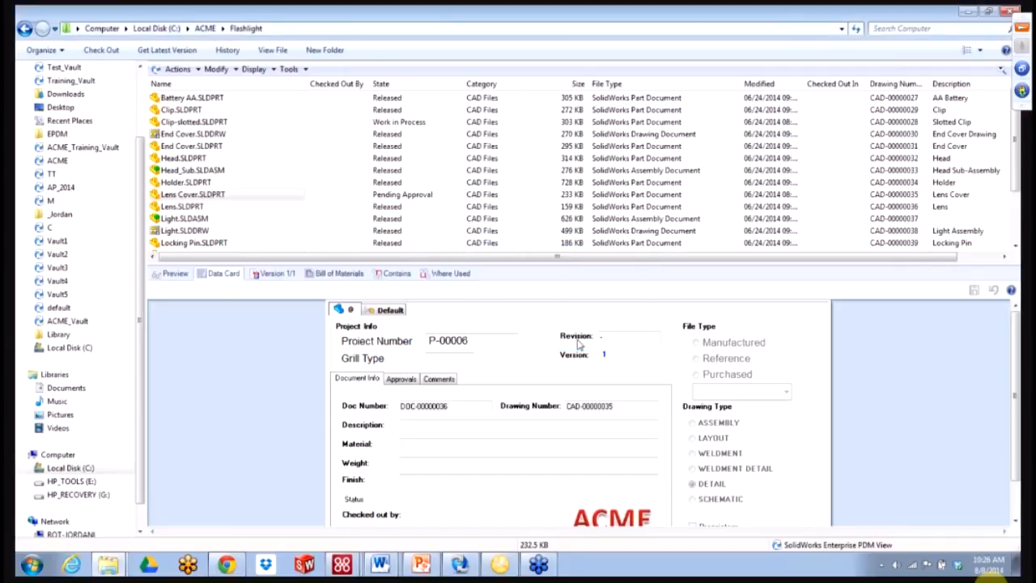
- In Rename File - Dispatch, add a backslash between %DirOfSelectedFile% and %NameOfSelectedFile% in the rename path
click(290, 69)
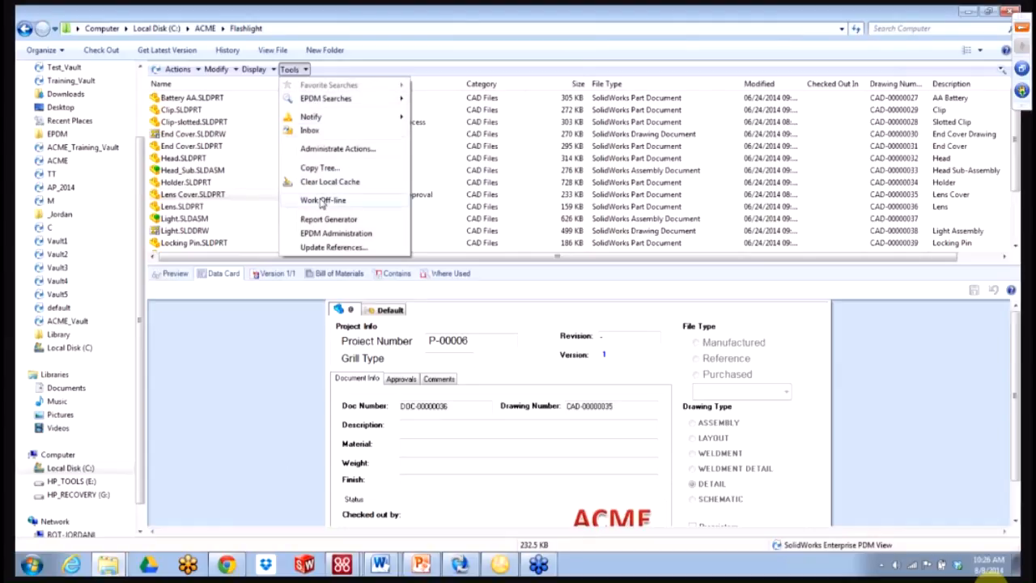
click(320, 149)
double_click(485, 217)
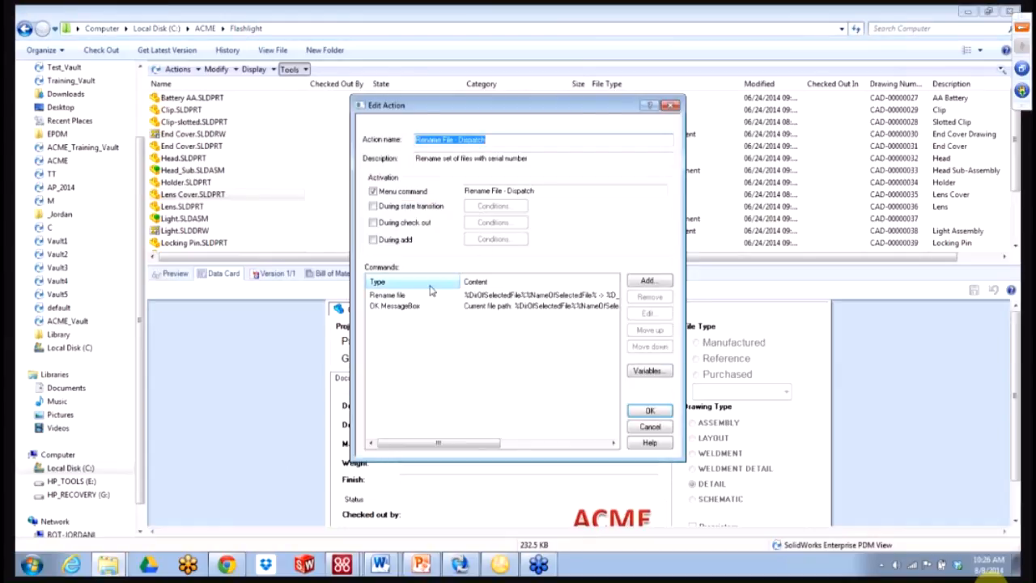
double_click(394, 298)
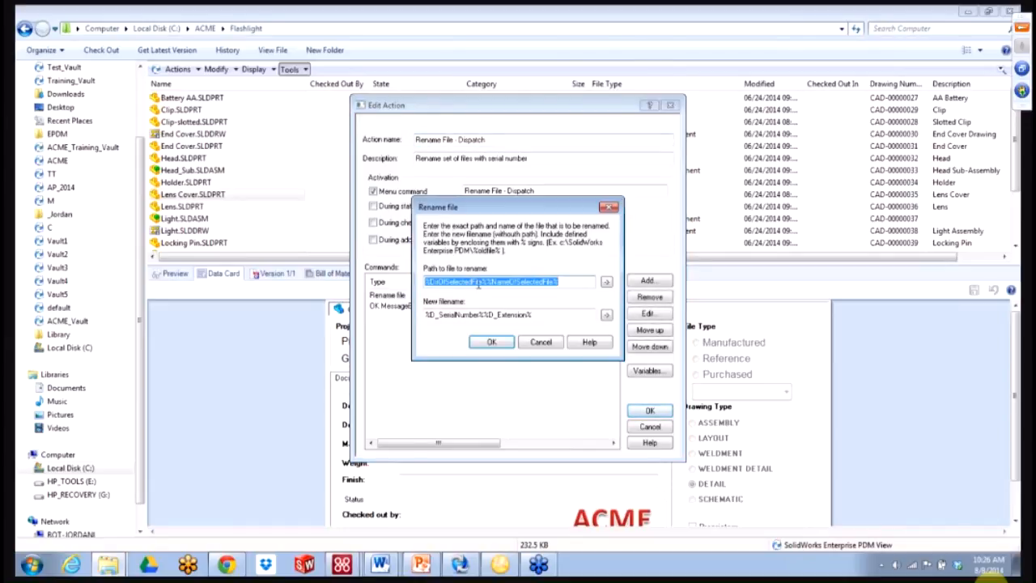
click(488, 282)
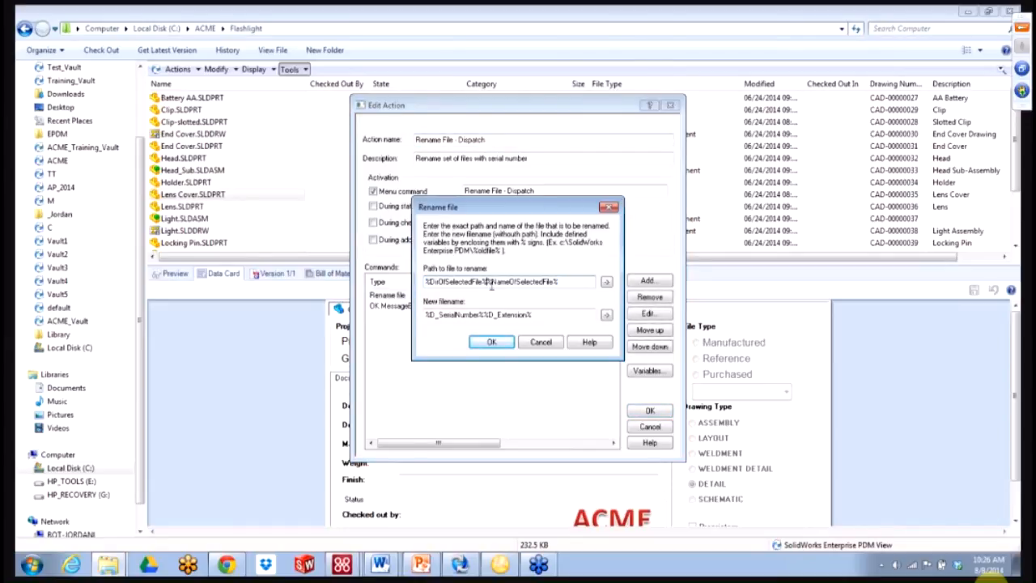
text(\)
click(495, 342)
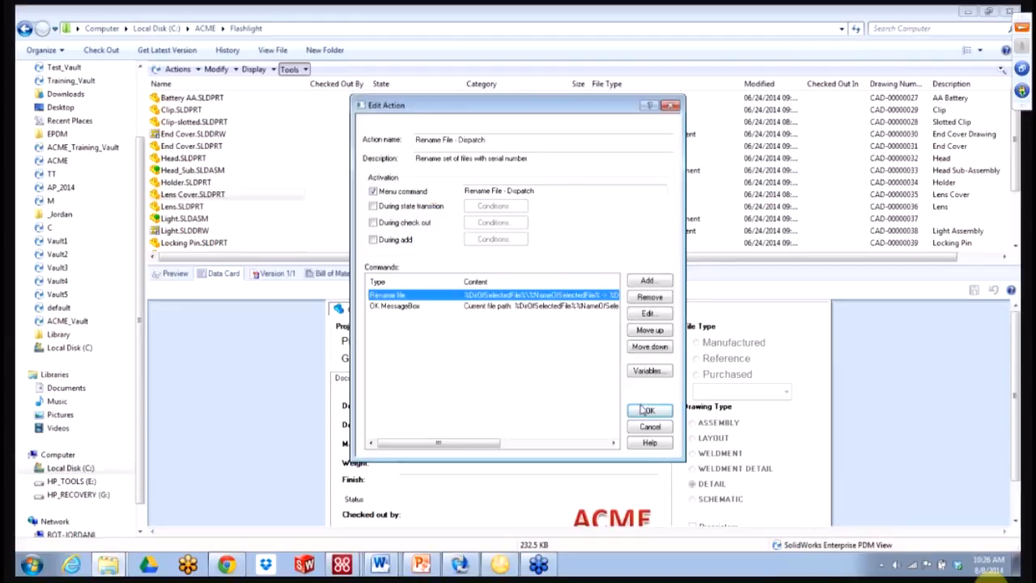
- Add the same backslash to the message string and save the action
double_click(496, 308)
click(506, 282)
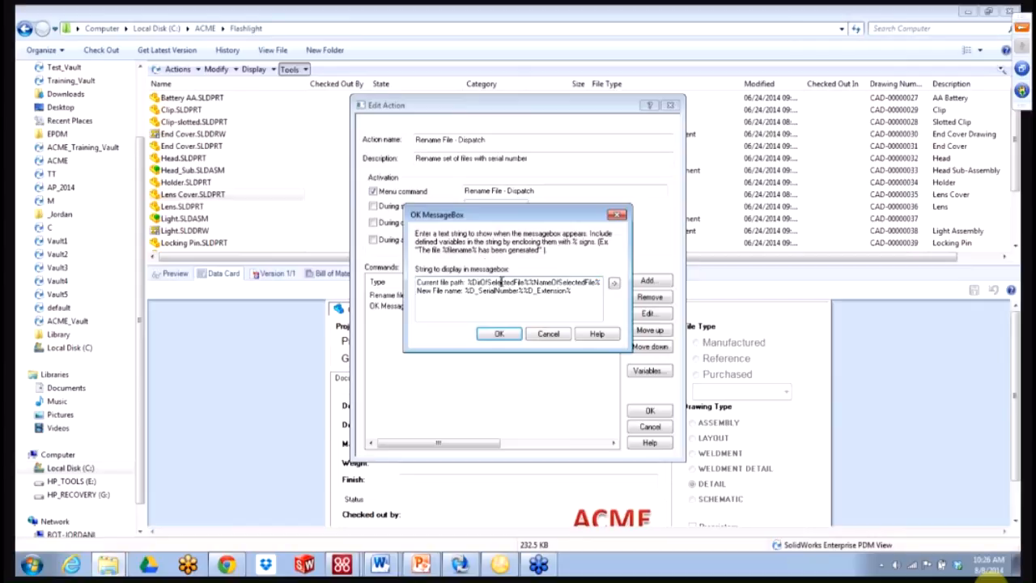
text(\)
click(499, 332)
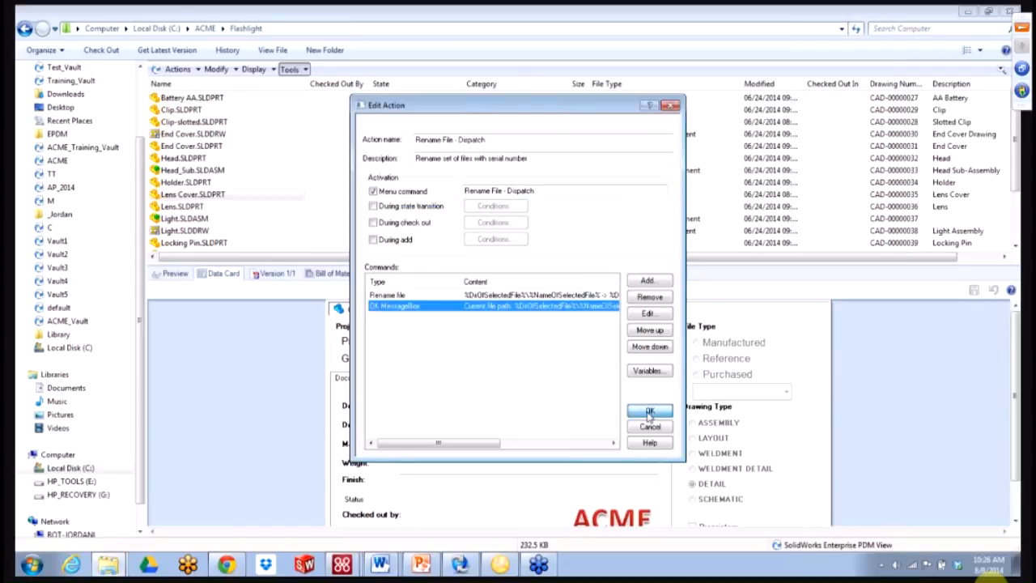
click(649, 411)
click(628, 348)
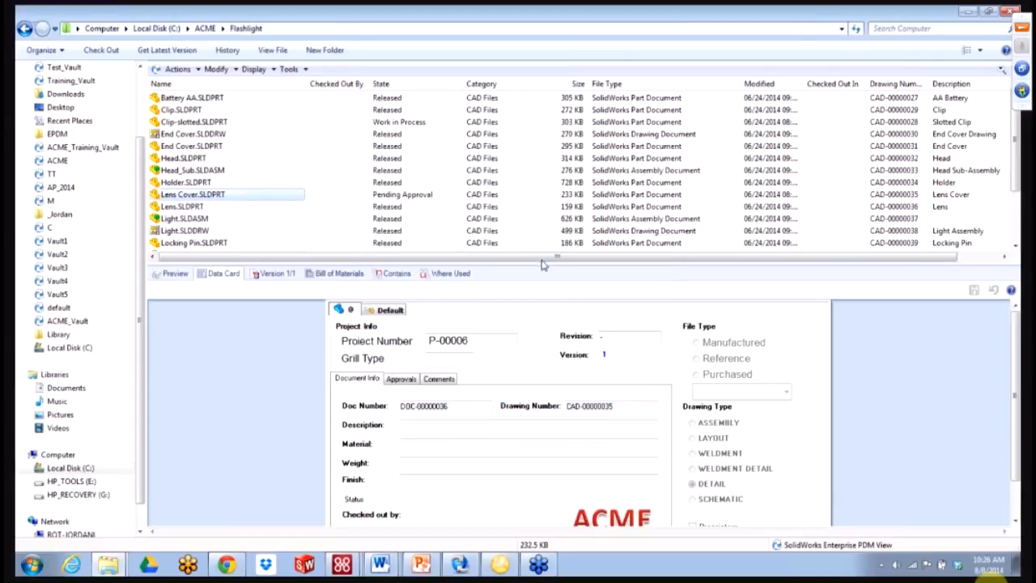
- Run Rename File - Dispatch on Lens Cover.SLDPRT, then refresh to show CAD-00000035.SLDPRT
right_click(253, 200)
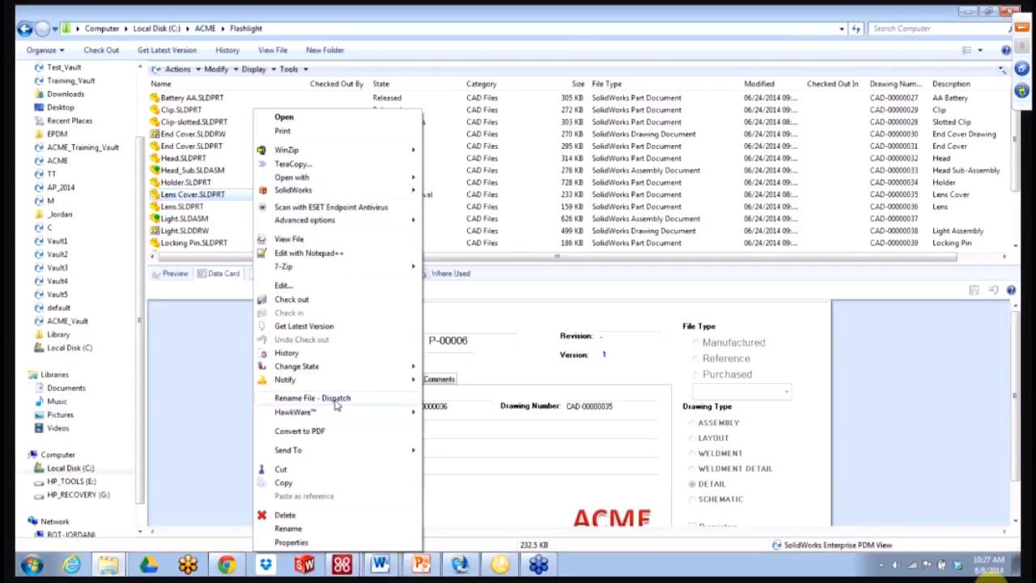
click(324, 398)
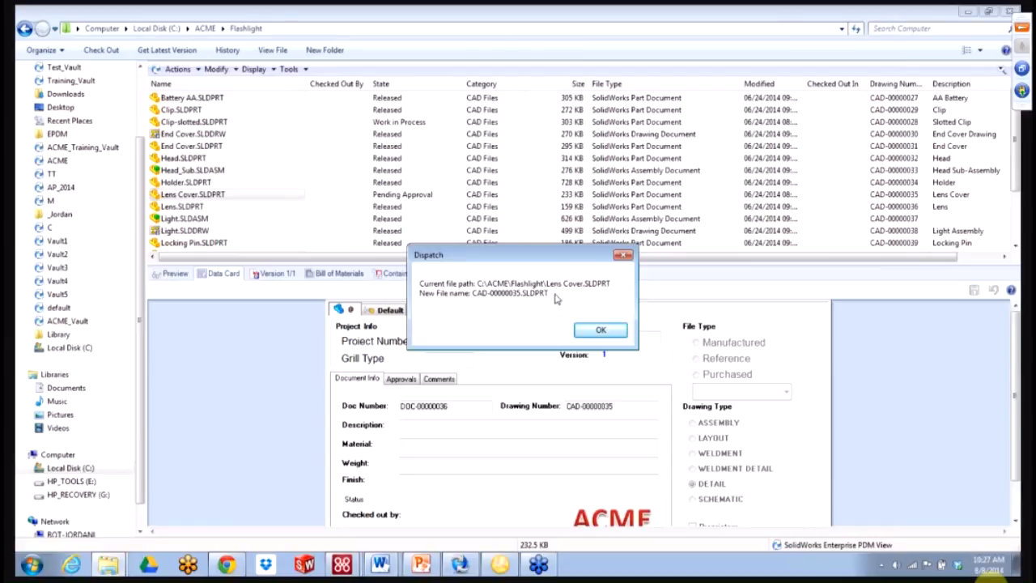
click(600, 329)
click(855, 28)
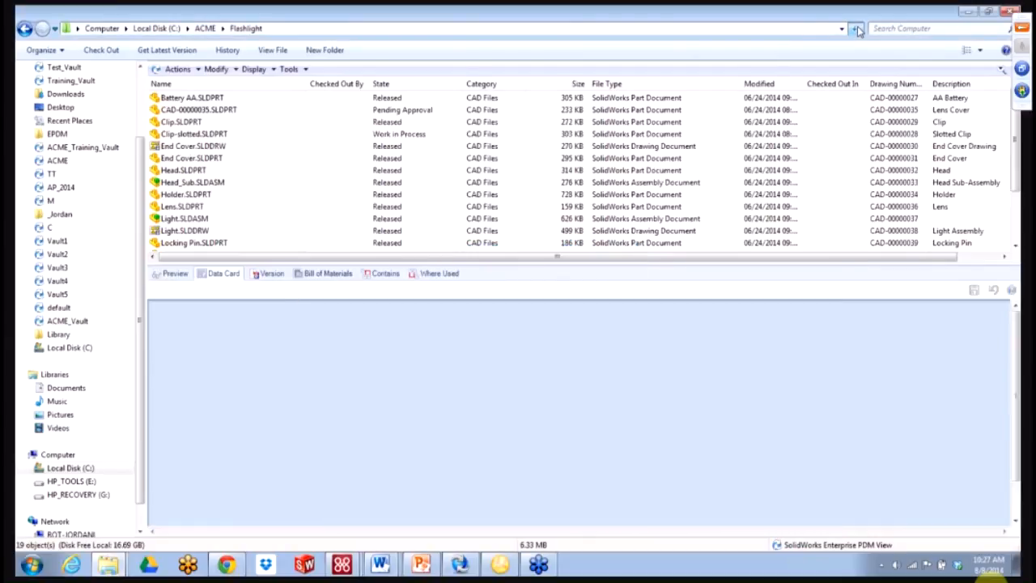
click(204, 109)
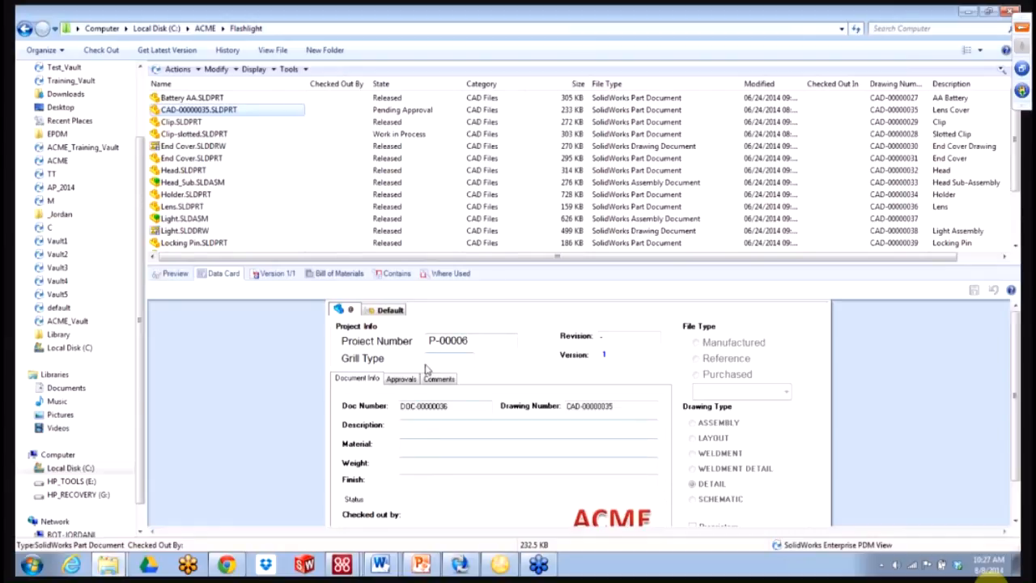
click(422, 564)
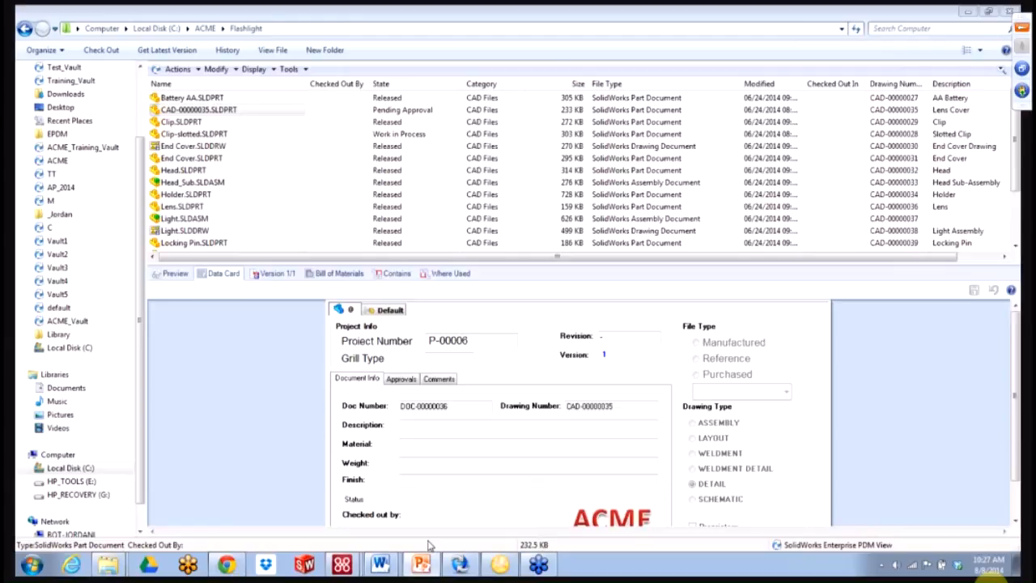
- Add a Yes-No MessageBox command to the Rename File - Dispatch action
click(289, 70)
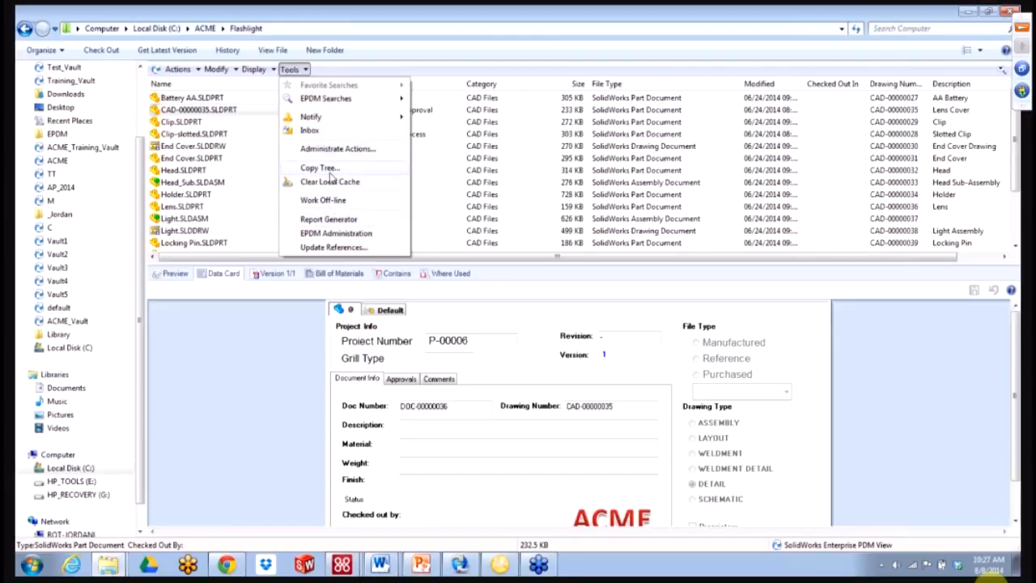
click(333, 150)
double_click(480, 226)
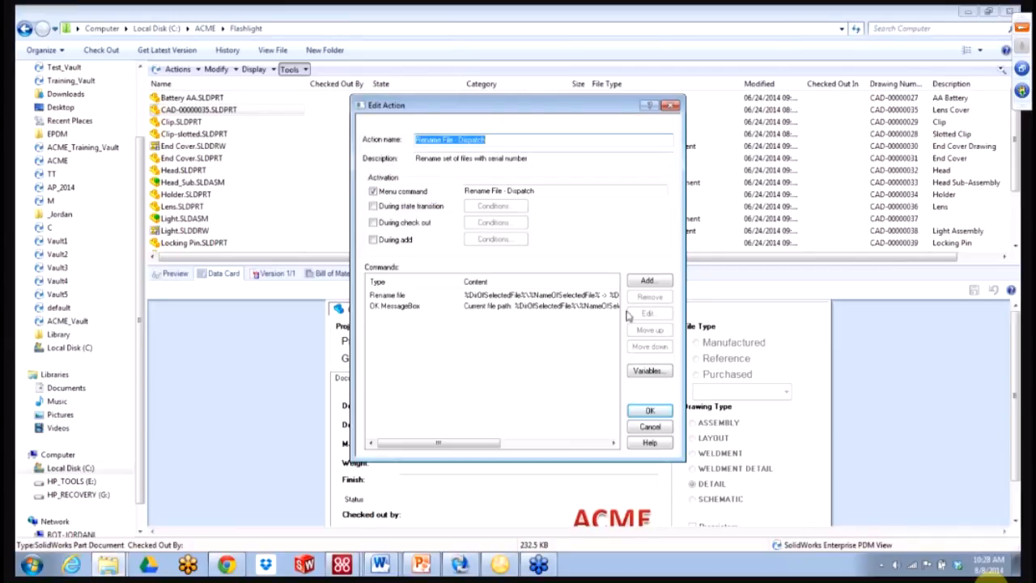
click(647, 281)
click(520, 287)
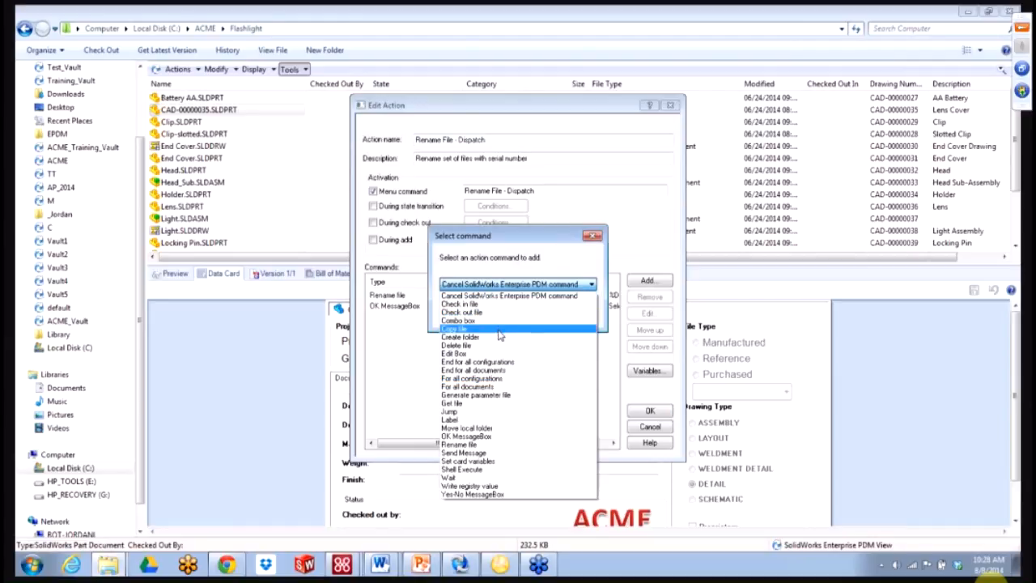
click(513, 497)
click(473, 311)
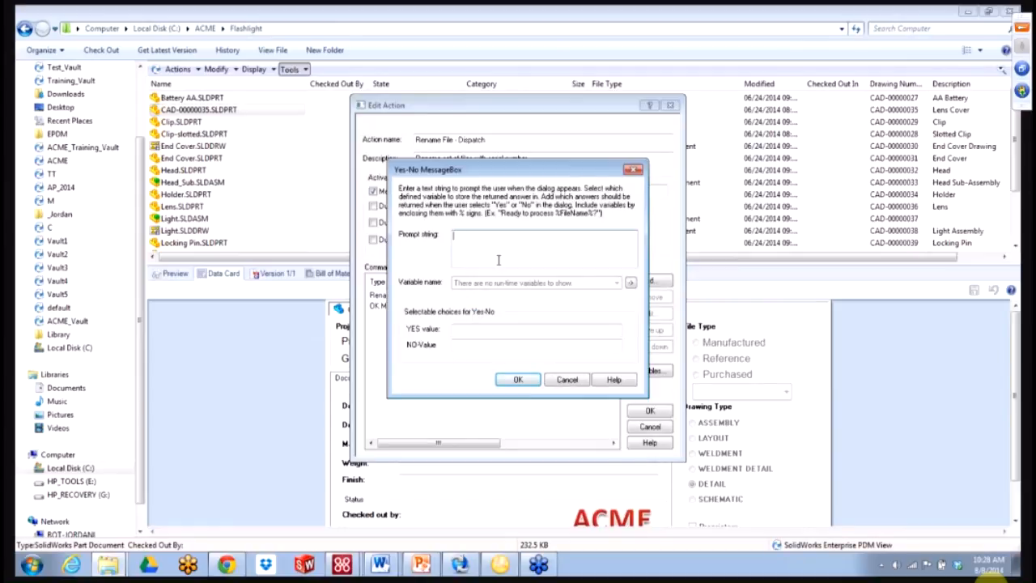
- Enter the prompt 'Are the files checked in?' and bring up the action's variables
text(Are the files checked in?)
click(477, 327)
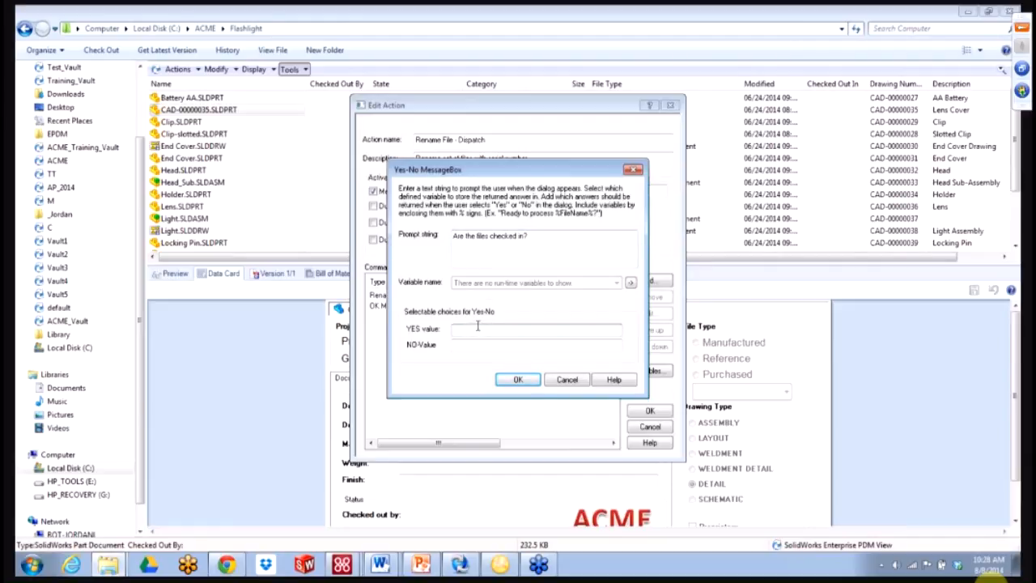
click(476, 341)
click(632, 282)
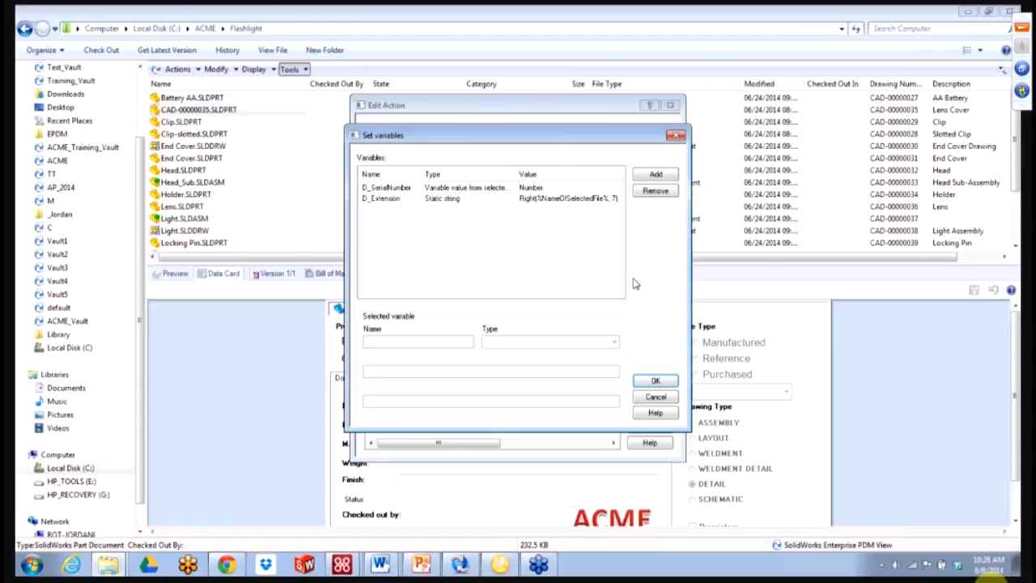
- Create runtime variable D_YesNo and assign it to hold the Yes-No answer
click(655, 175)
click(486, 343)
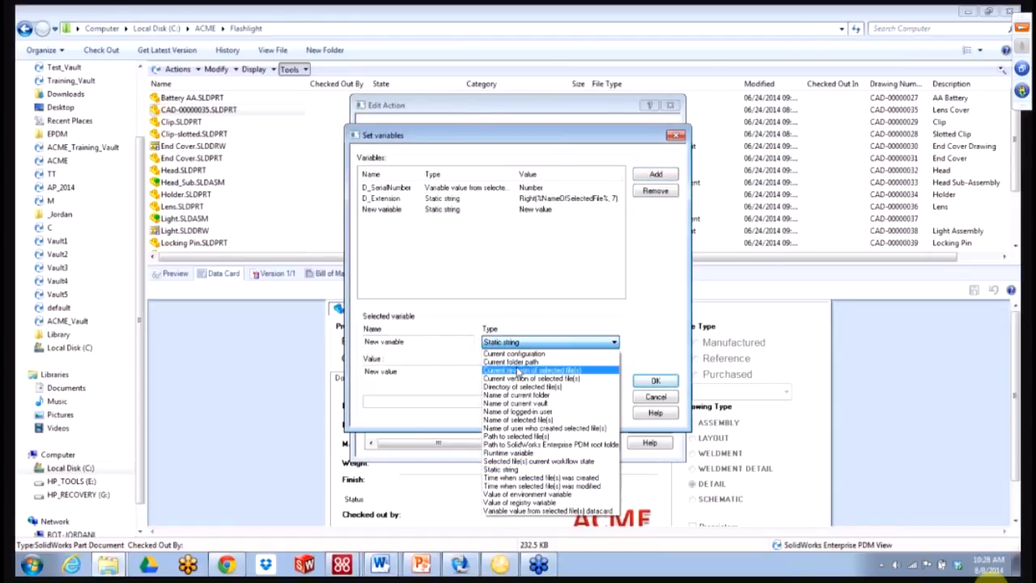
click(518, 453)
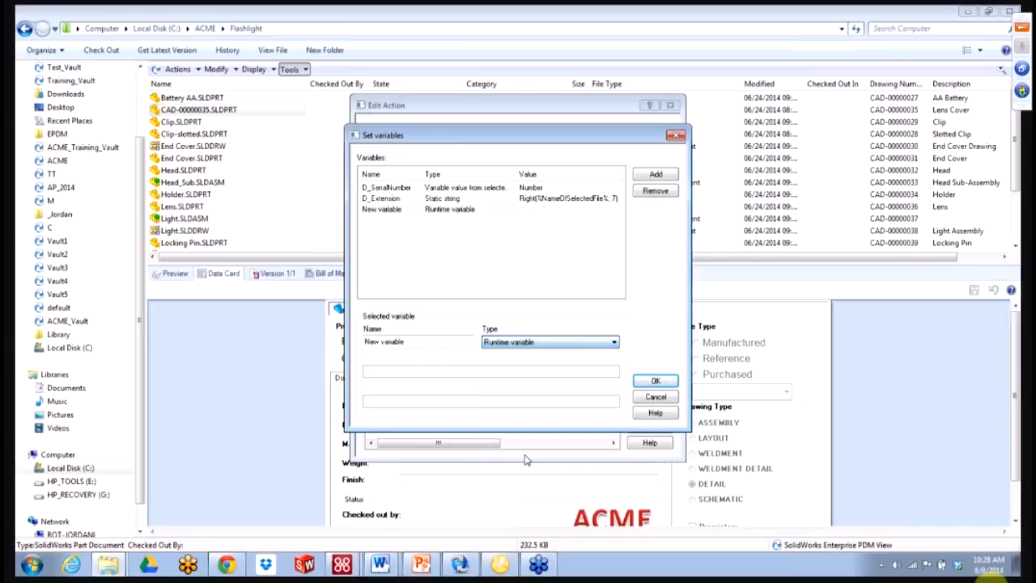
double_click(422, 343)
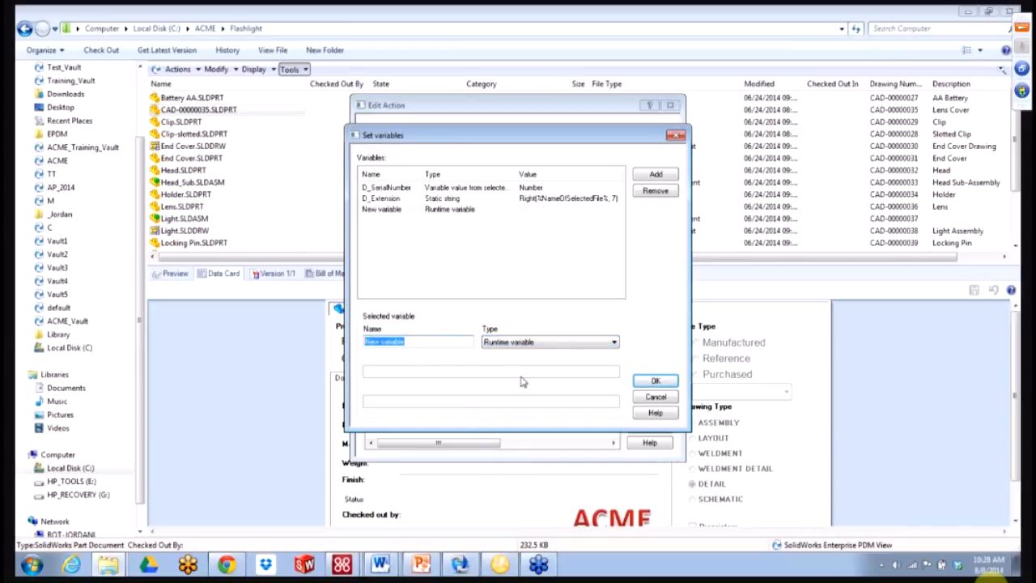
text(D_)
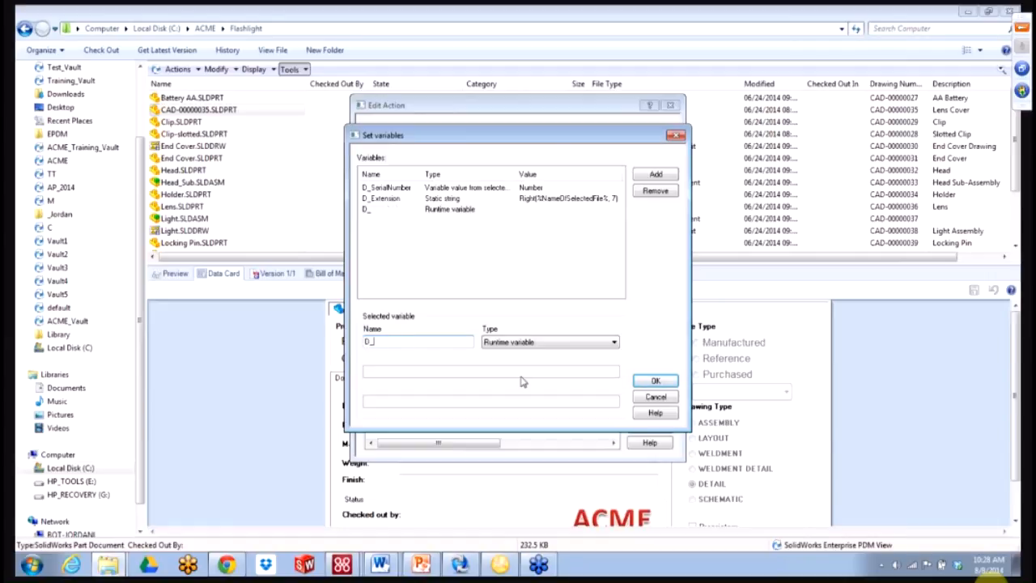
text(YesNO)
key(BackSpace)
text(o)
click(655, 382)
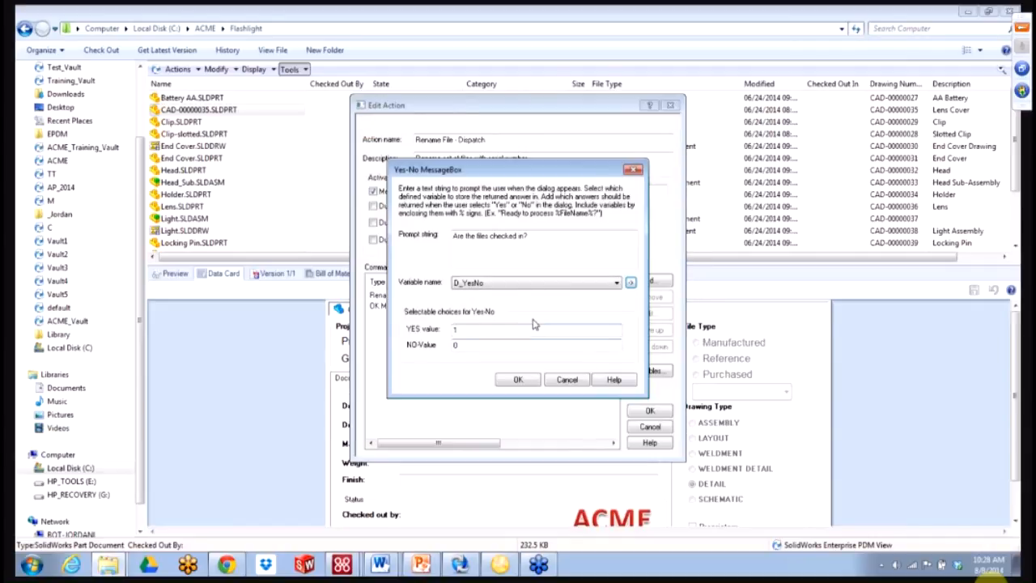
- Add the Yes-No MessageBox, move it to the top of the action, and save
click(518, 381)
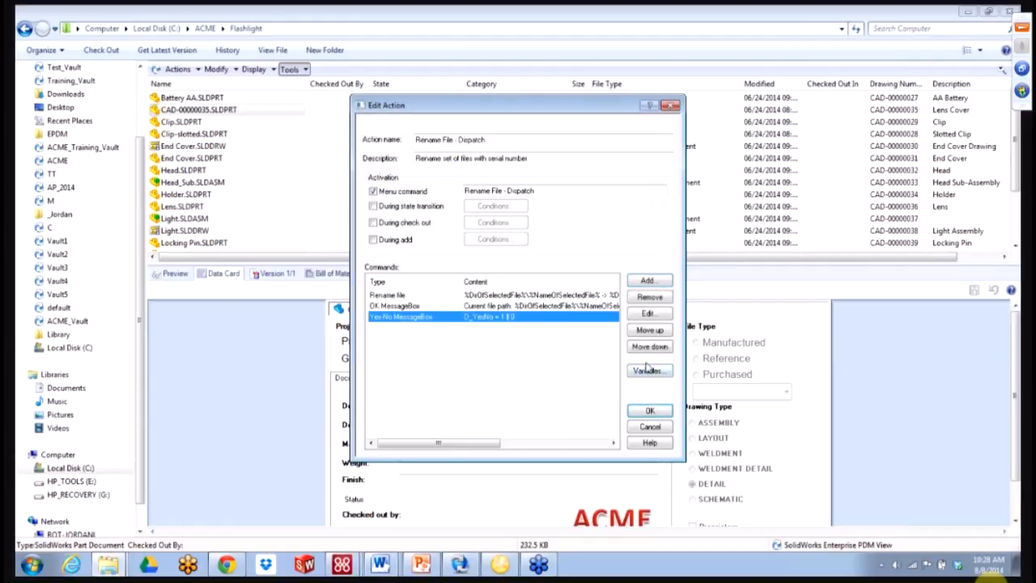
click(645, 333)
click(646, 334)
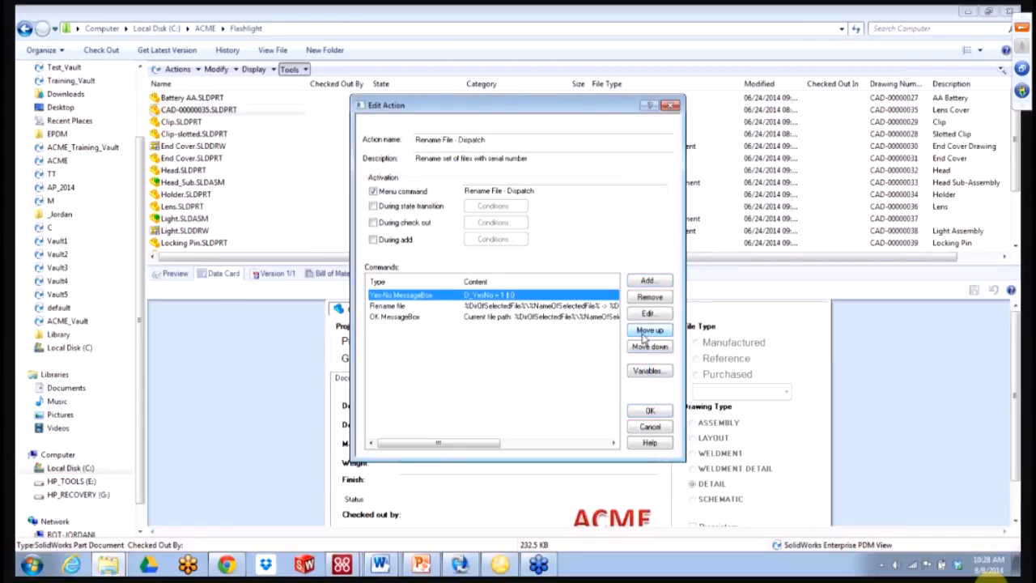
click(648, 410)
click(624, 354)
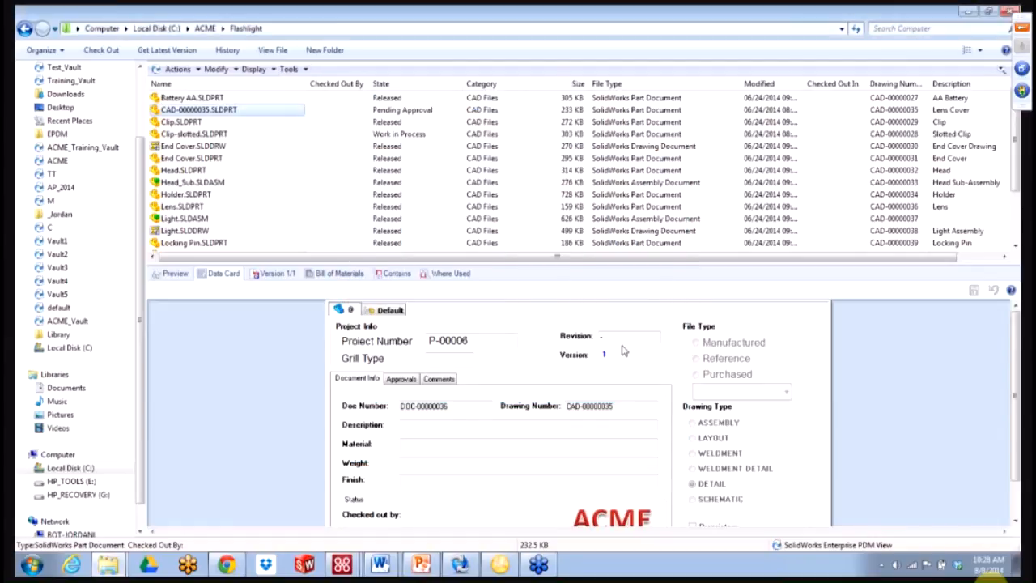
- Run Rename File - Dispatch on Clip.SLDPRT, answering Yes, renaming it CAD-00000029.SLDPRT
click(232, 123)
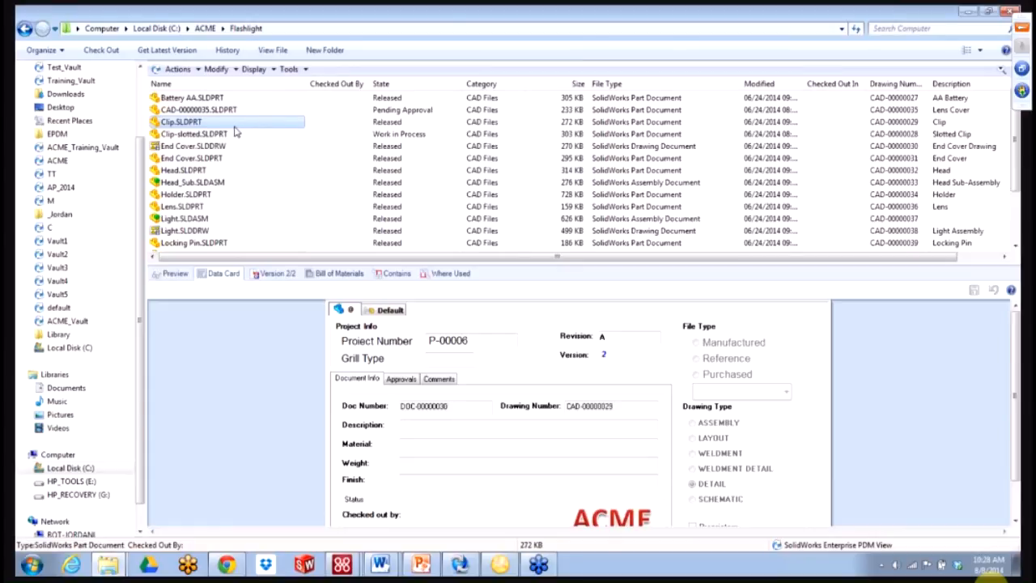
right_click(234, 122)
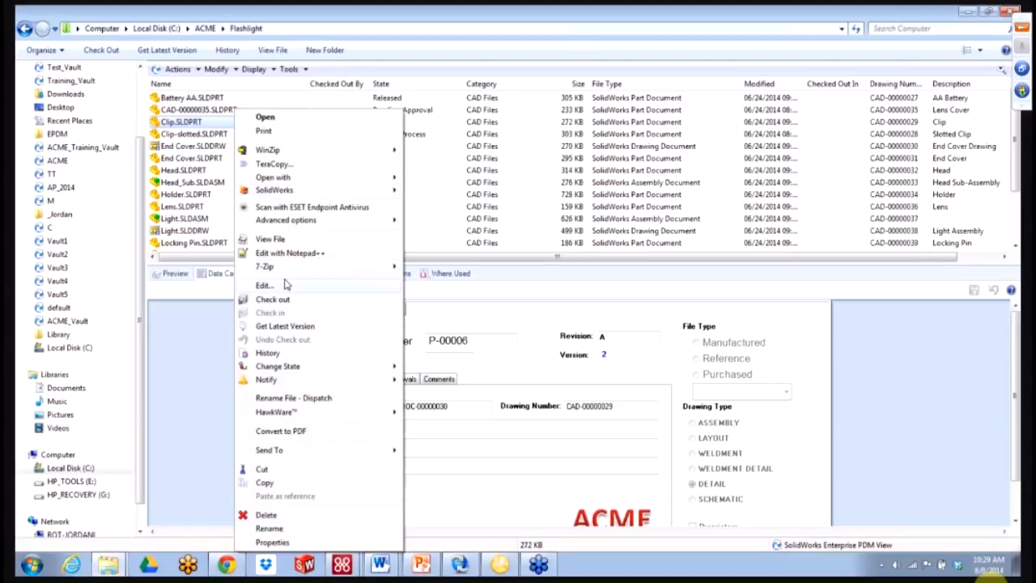
click(305, 401)
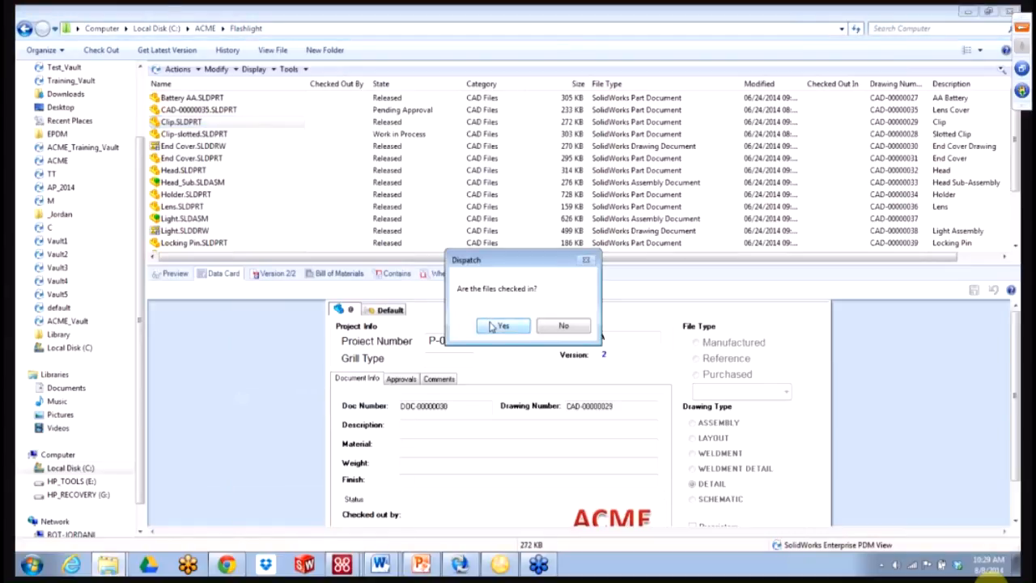
click(494, 326)
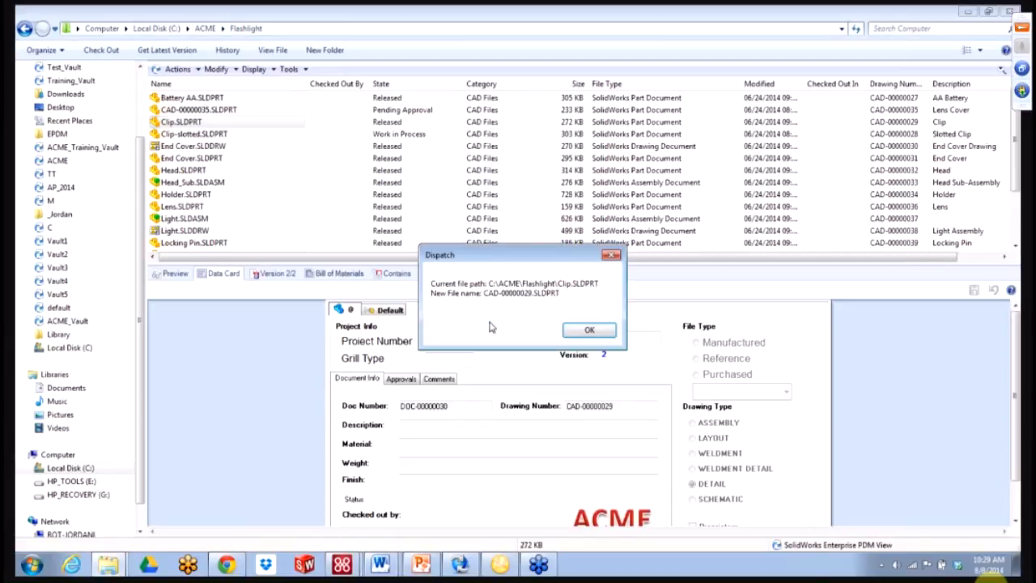
click(589, 330)
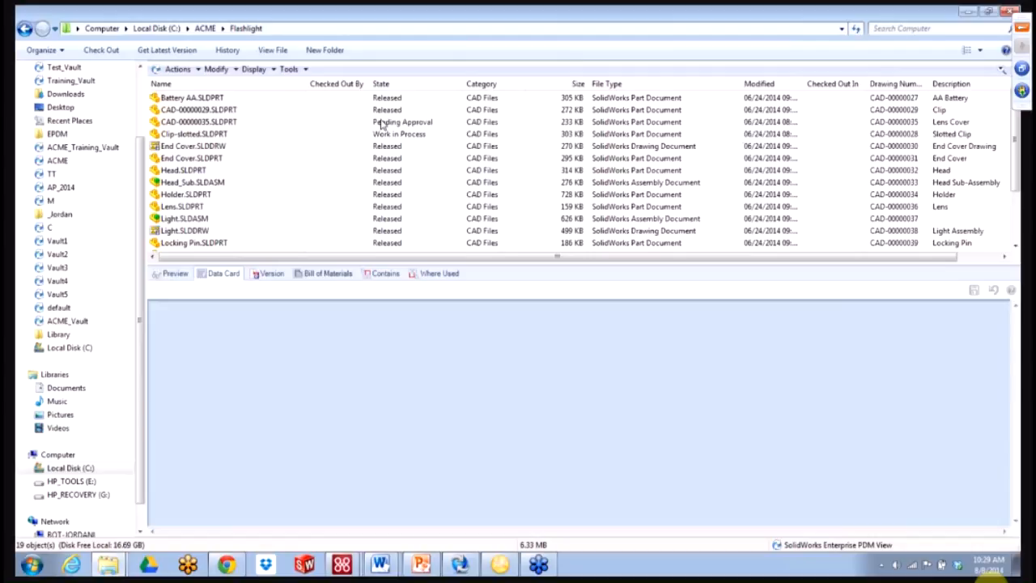
click(291, 69)
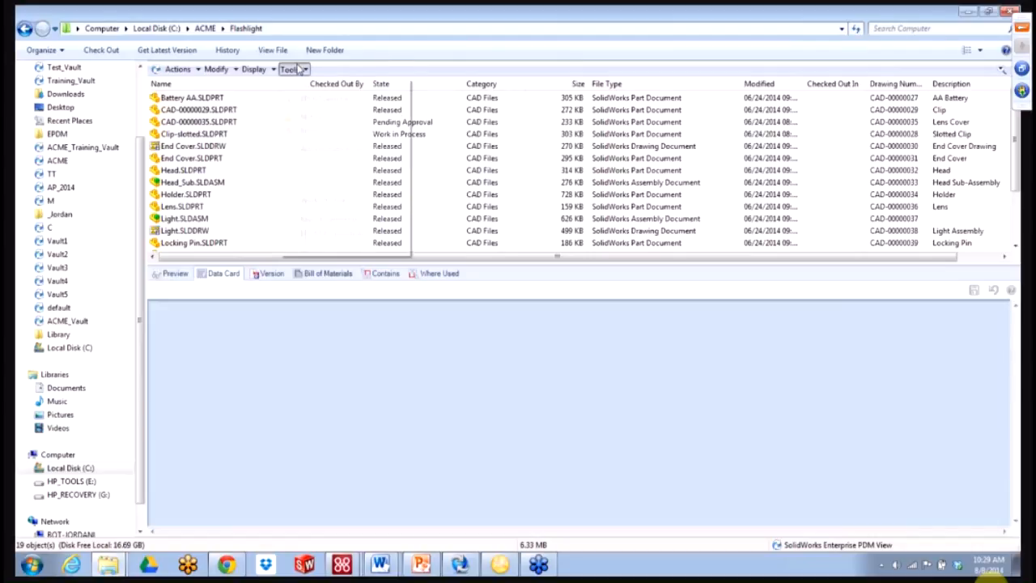
- Append a Label command named END after the OK MessageBox in Rename File - Dispatch
click(330, 149)
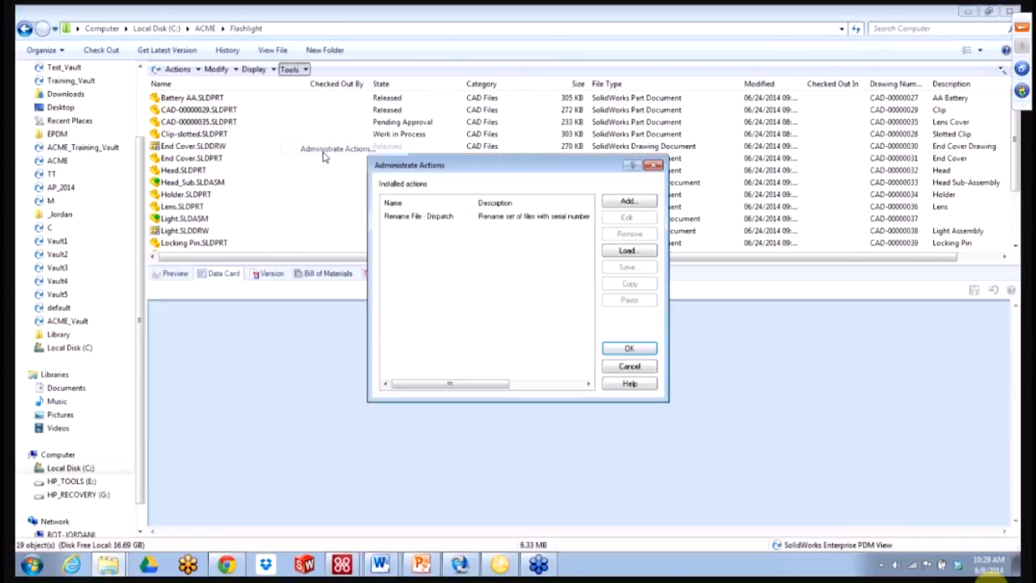
double_click(439, 226)
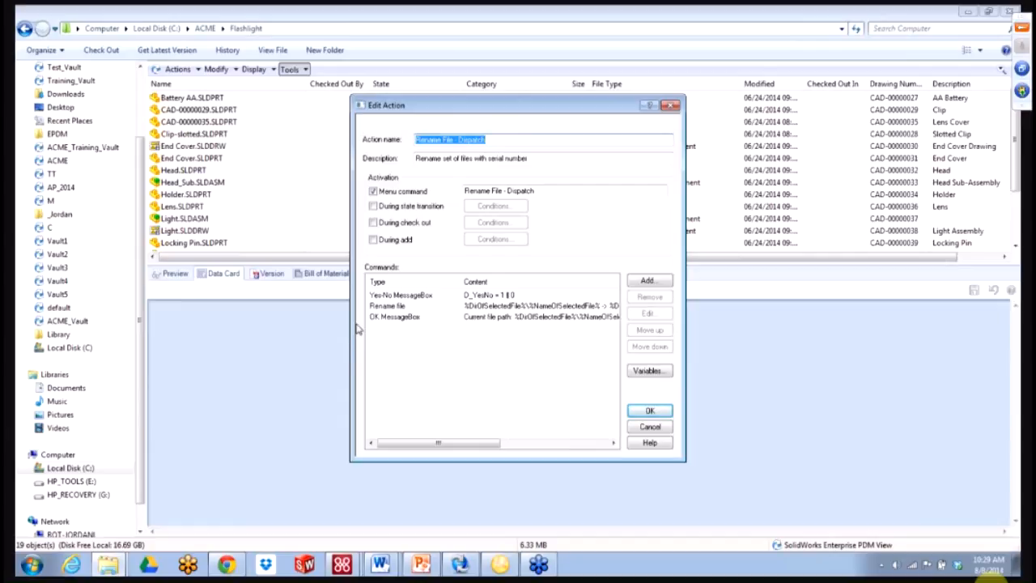
click(635, 289)
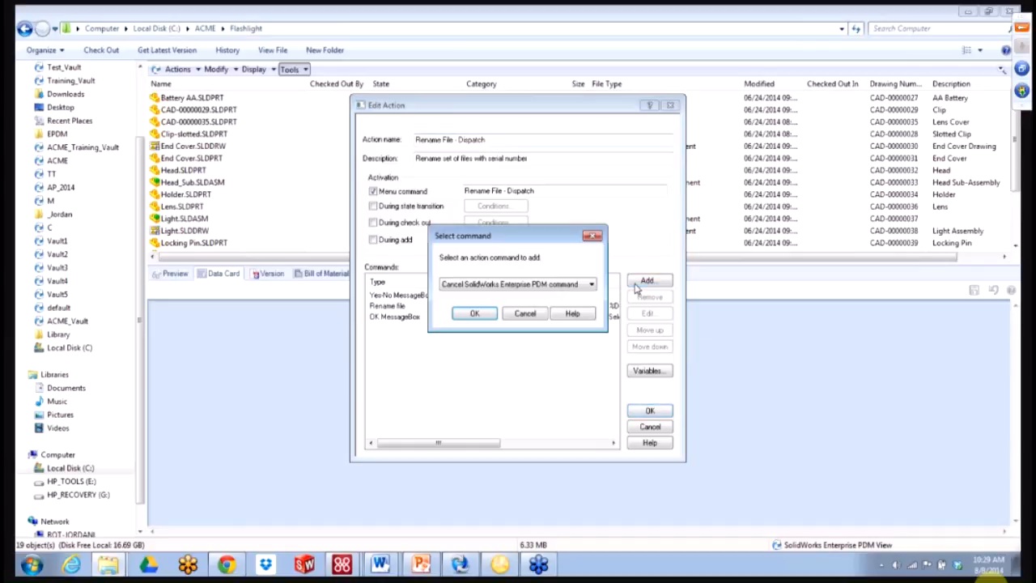
click(567, 289)
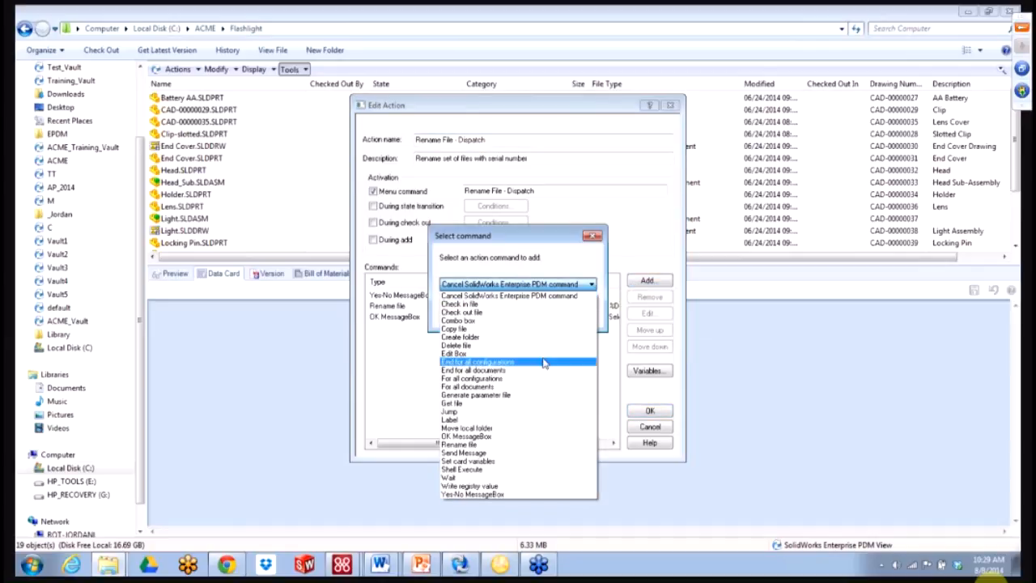
click(525, 420)
click(476, 314)
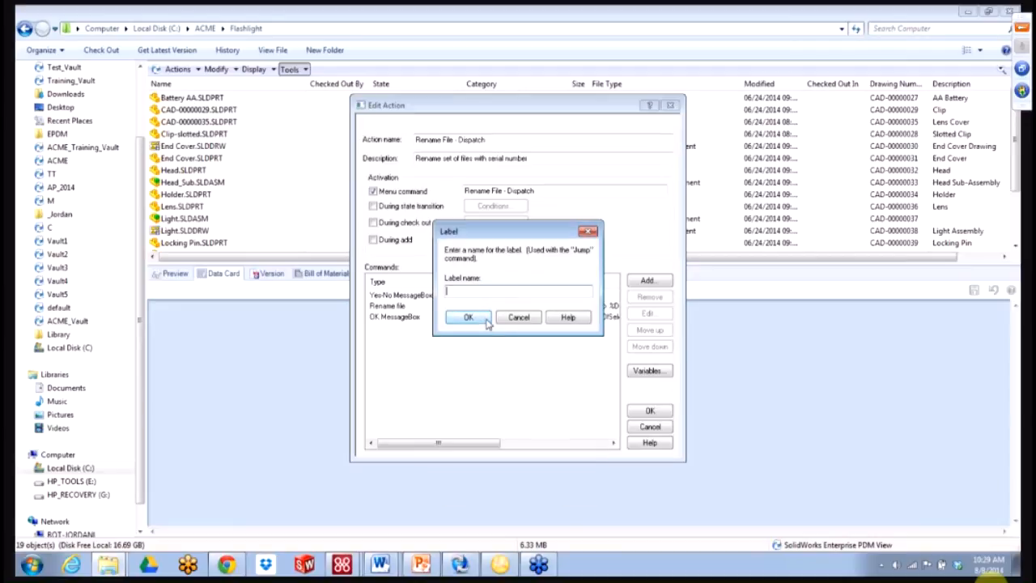
text(END)
click(485, 317)
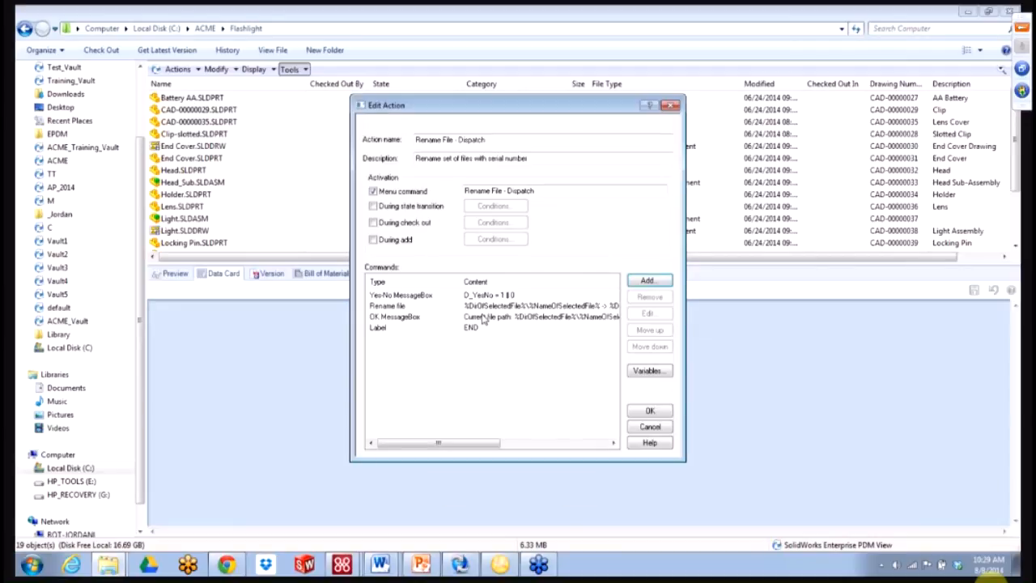
- Add a Jump command: if %D_YesNo% = 0 goto END
click(647, 280)
click(589, 284)
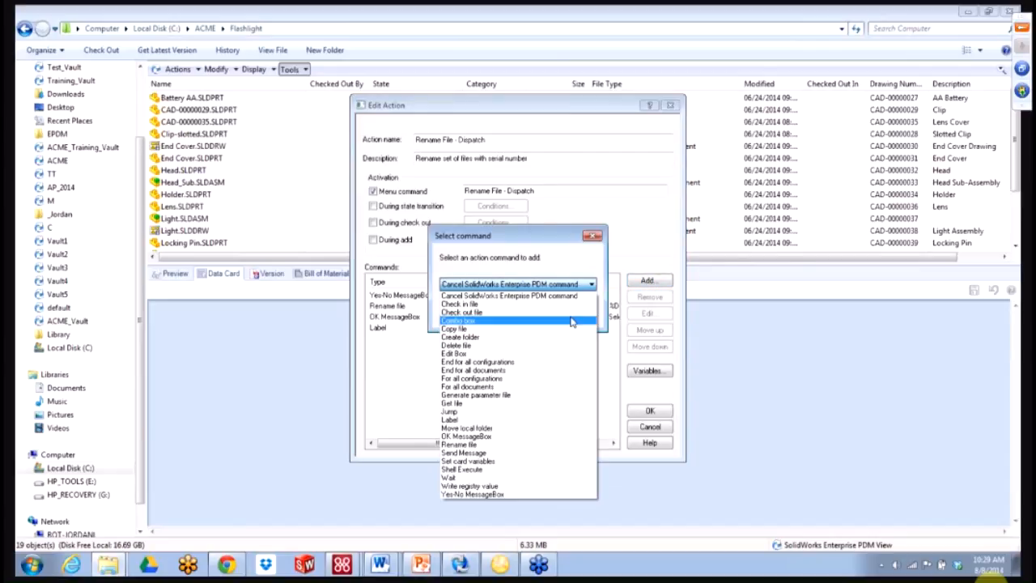
click(521, 412)
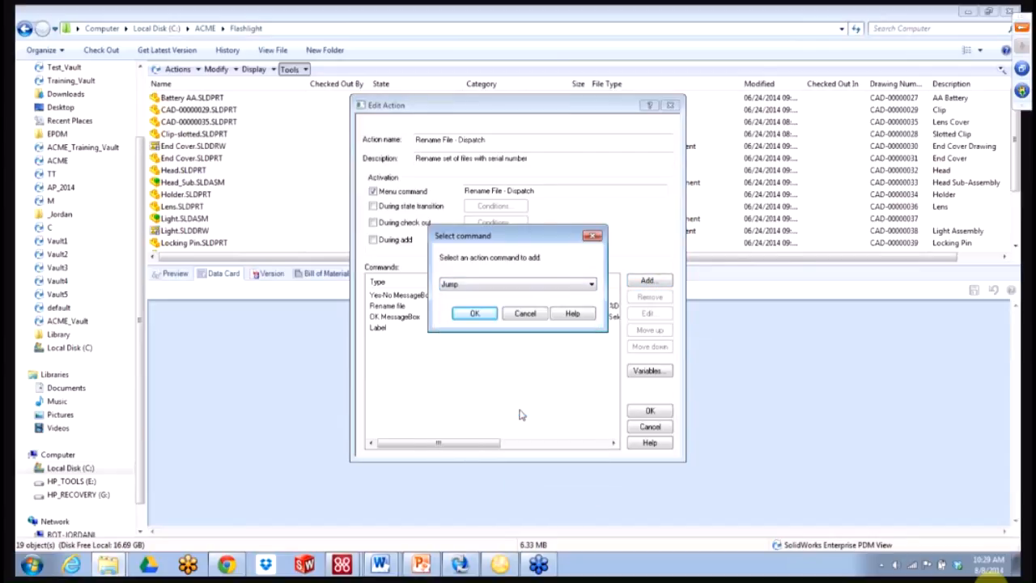
click(475, 312)
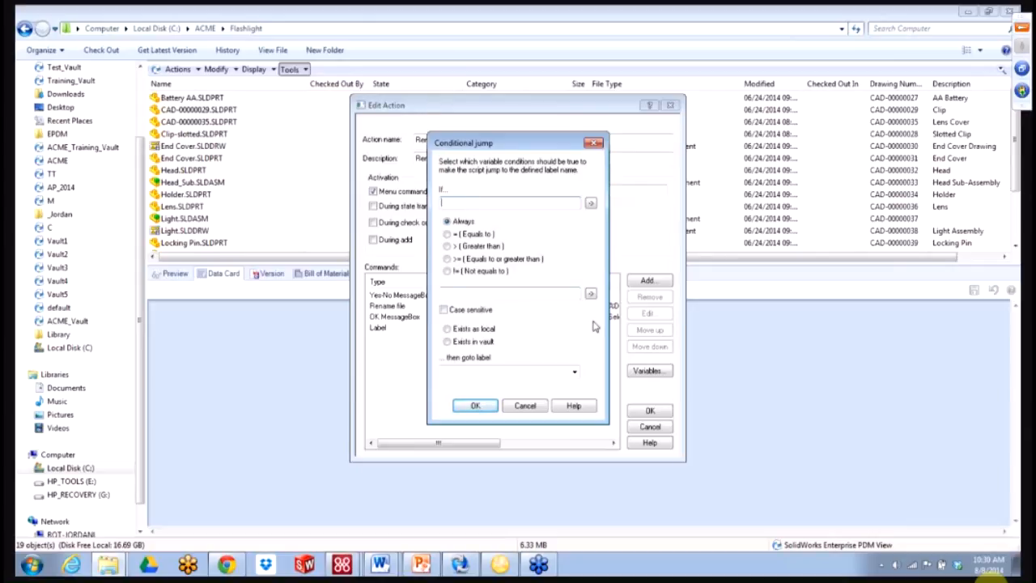
click(590, 203)
mouse_move(753, 239)
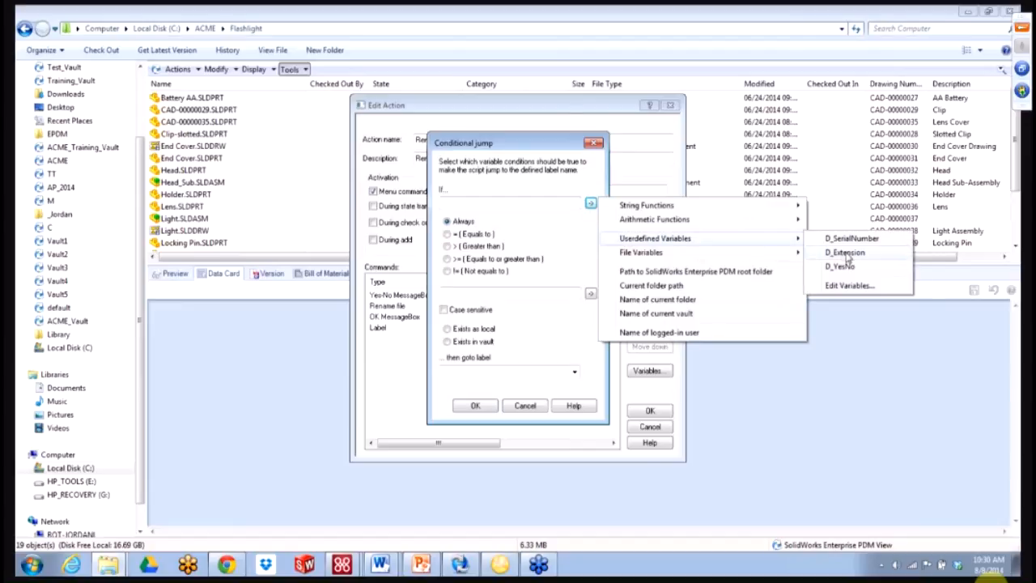
click(842, 267)
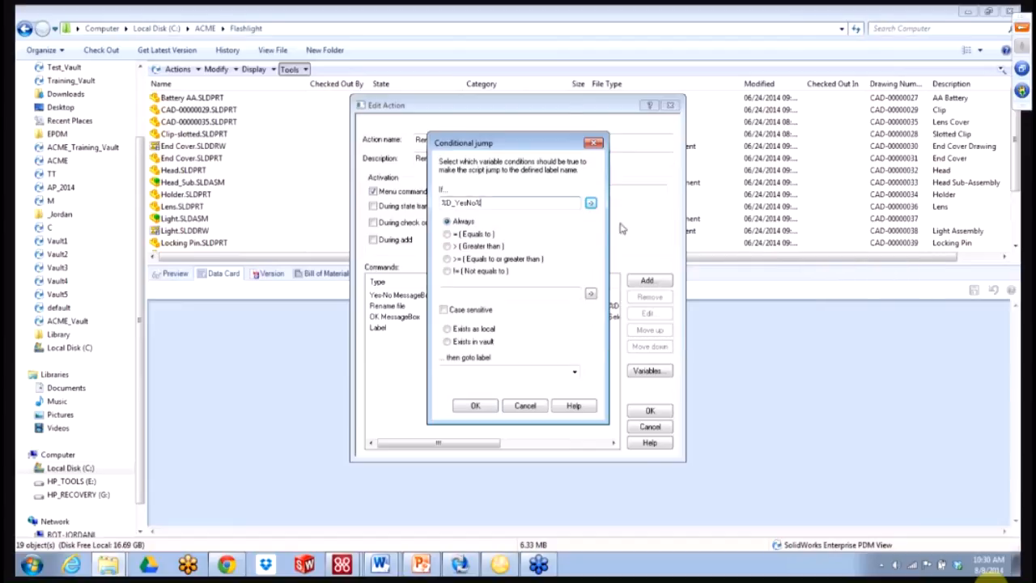
click(451, 235)
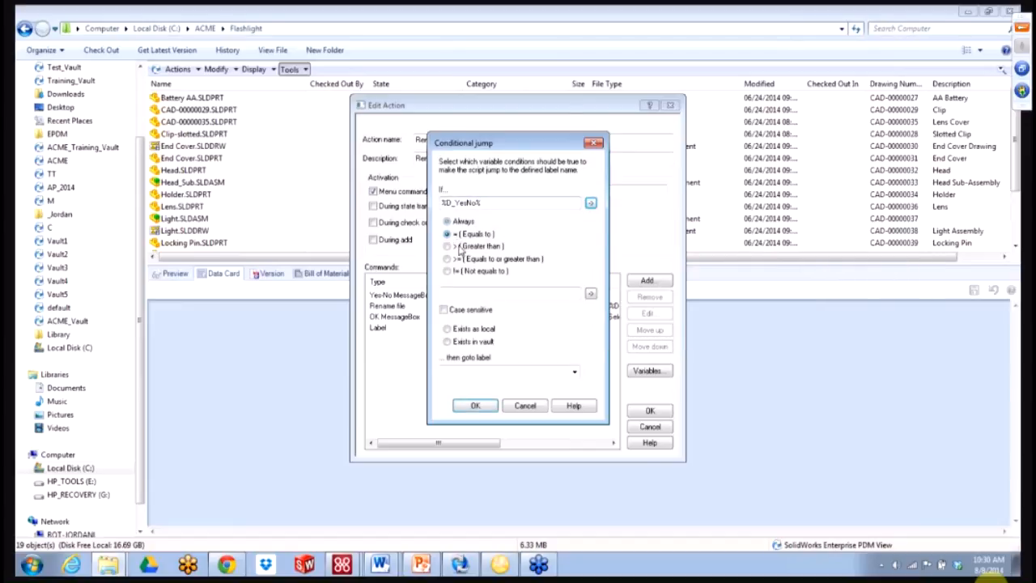
click(504, 296)
click(573, 370)
click(558, 383)
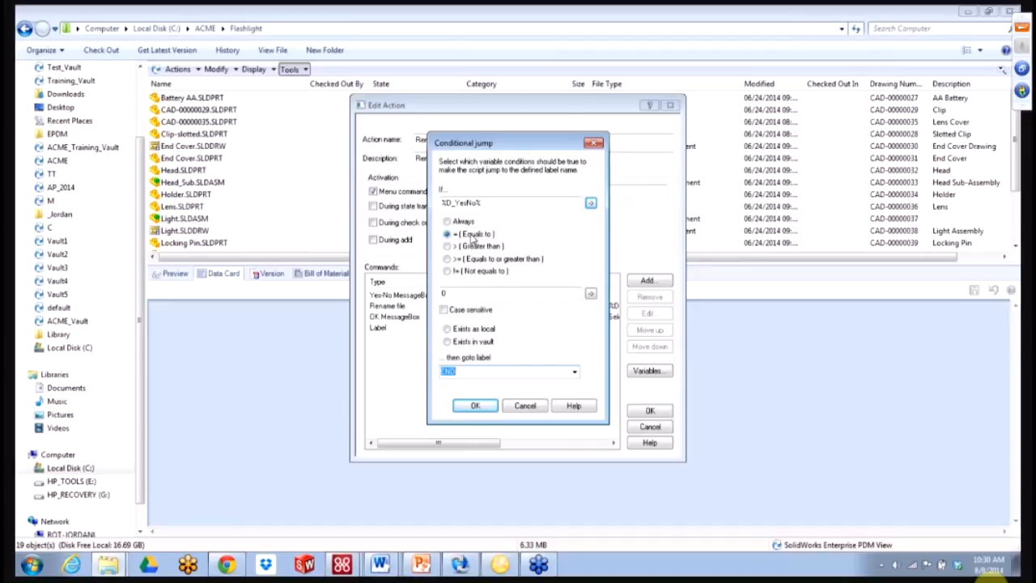
key(ctrl)
click(473, 405)
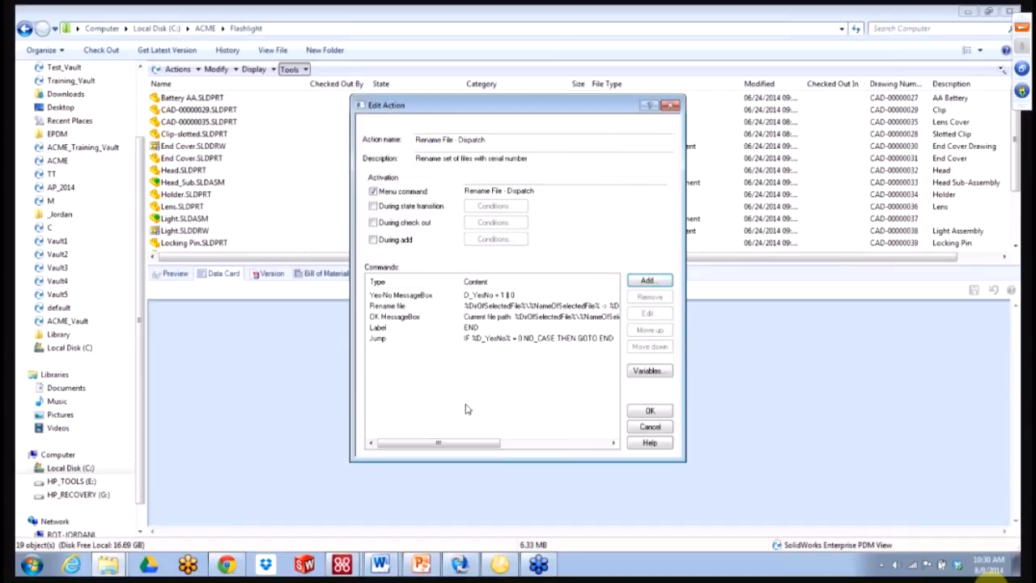
- Move the Jump up two rows to follow the yes/no question, and save the action
click(409, 339)
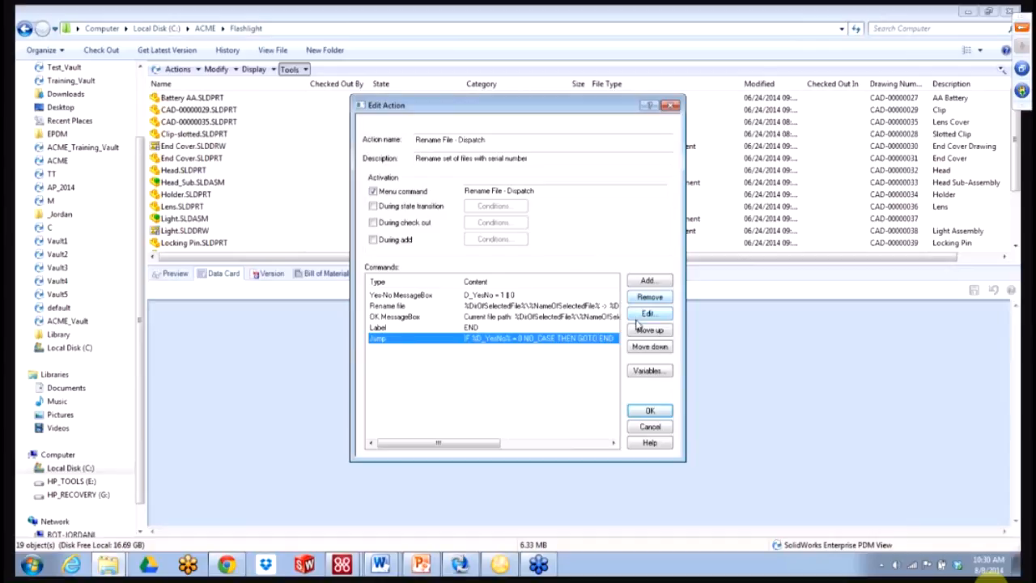
click(638, 333)
click(638, 333)
click(637, 333)
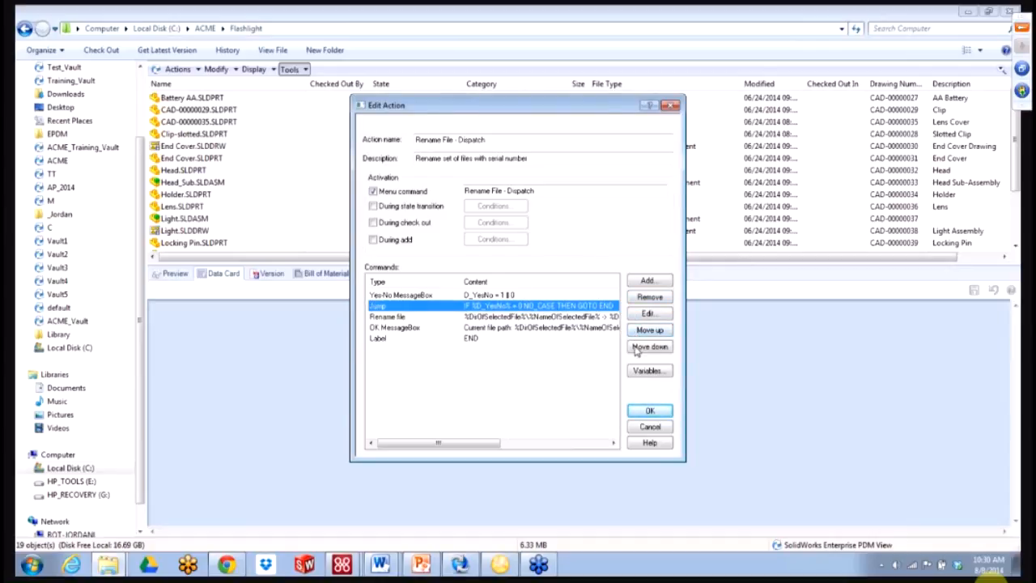
click(649, 410)
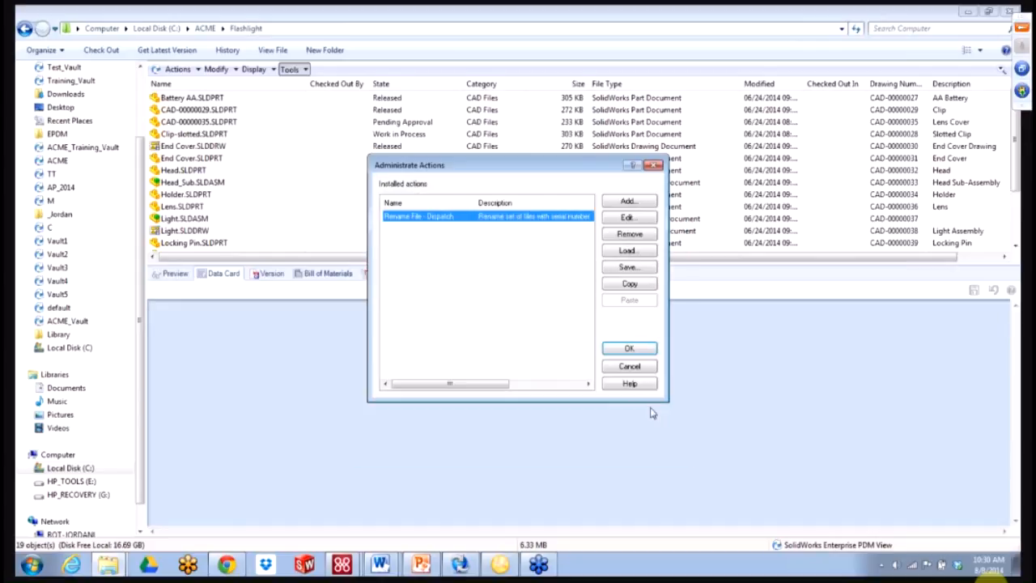
- Test Rename File - Dispatch on Clip-slotted.SLDPRT by answering No to cancel the rename
click(640, 348)
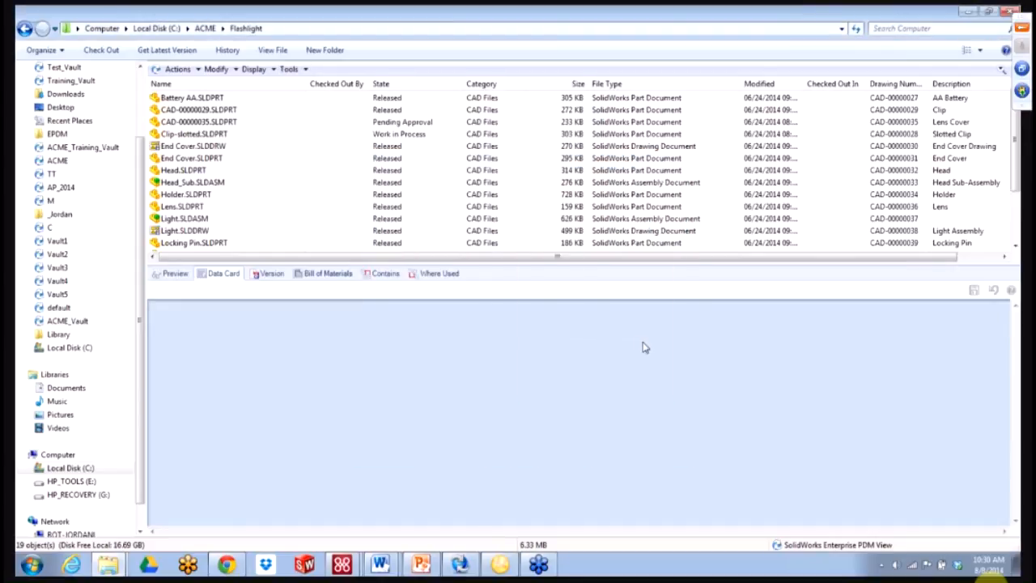
click(260, 136)
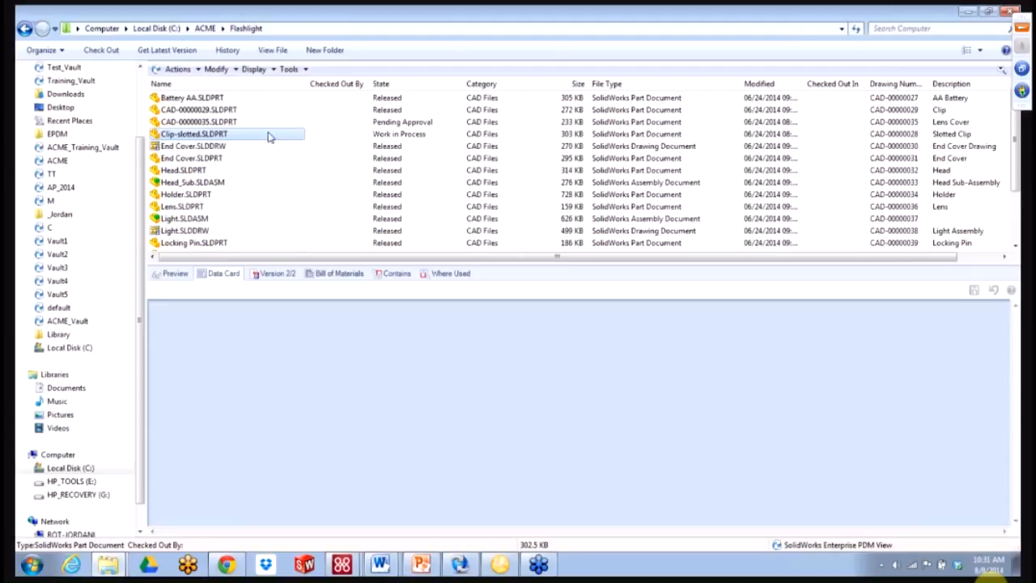
right_click(270, 135)
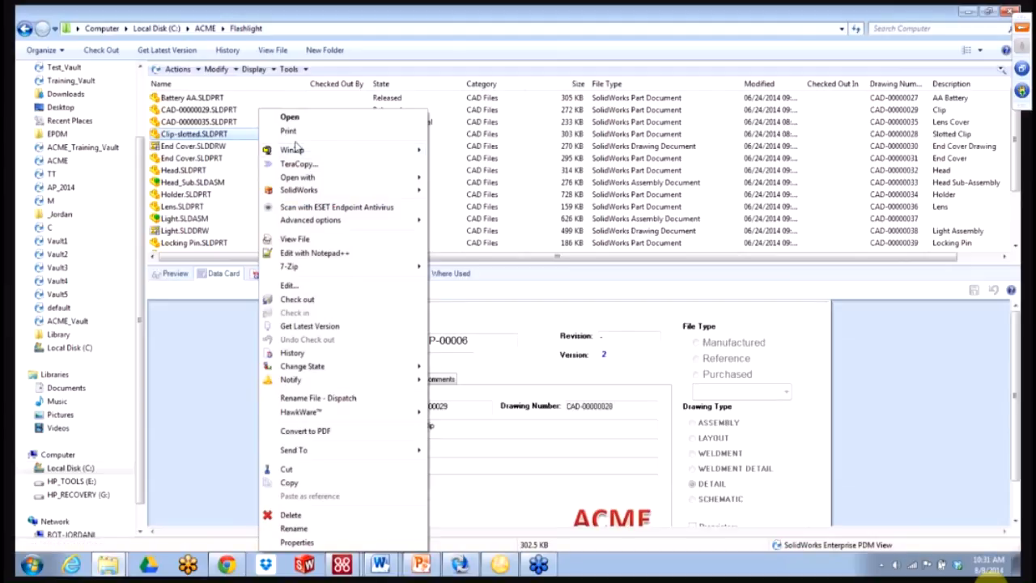
click(329, 398)
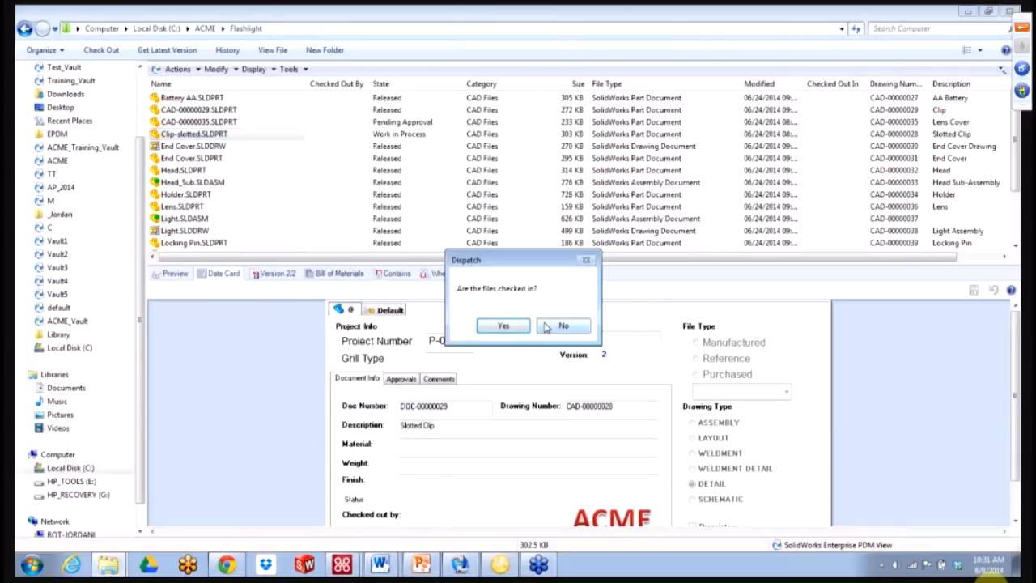
click(560, 326)
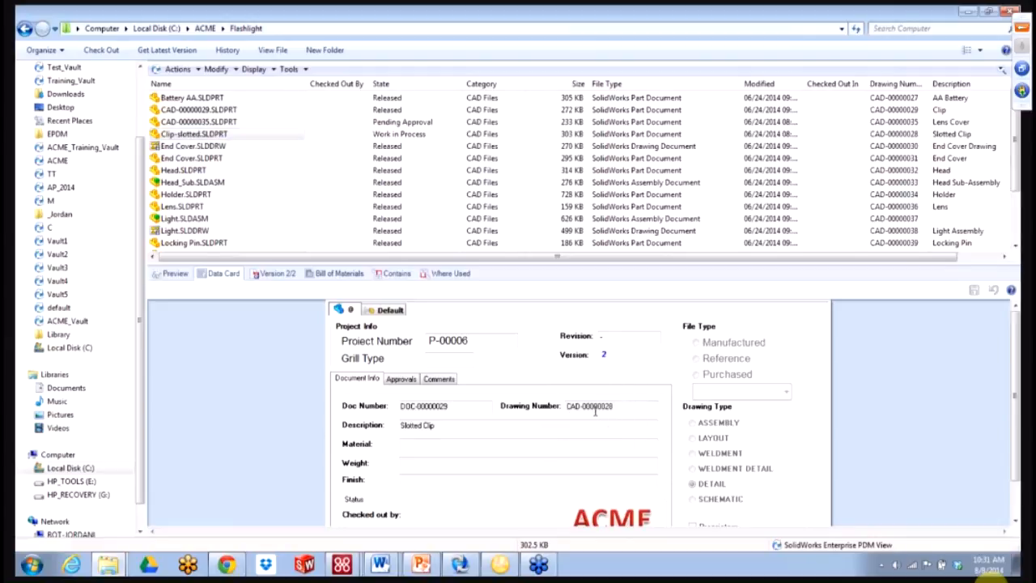
- Refresh the file list and view Clip-slotted.SLDPRT's data card
click(855, 29)
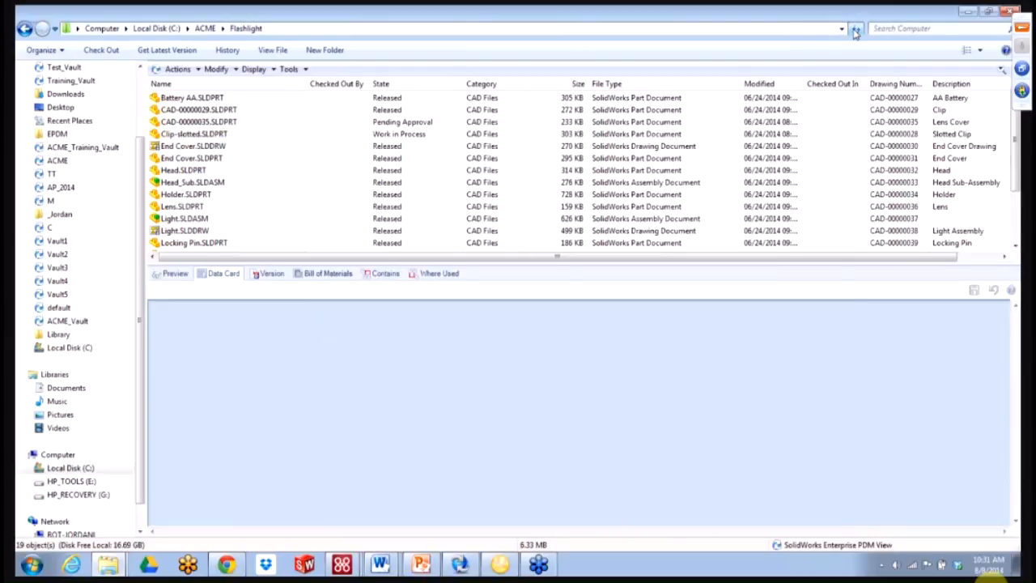
click(241, 146)
click(246, 135)
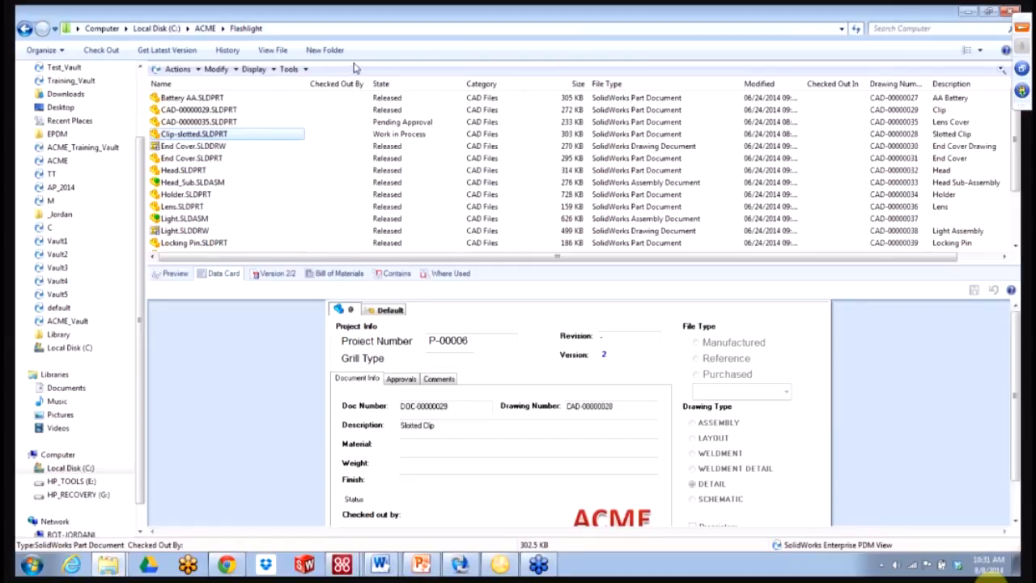
click(297, 71)
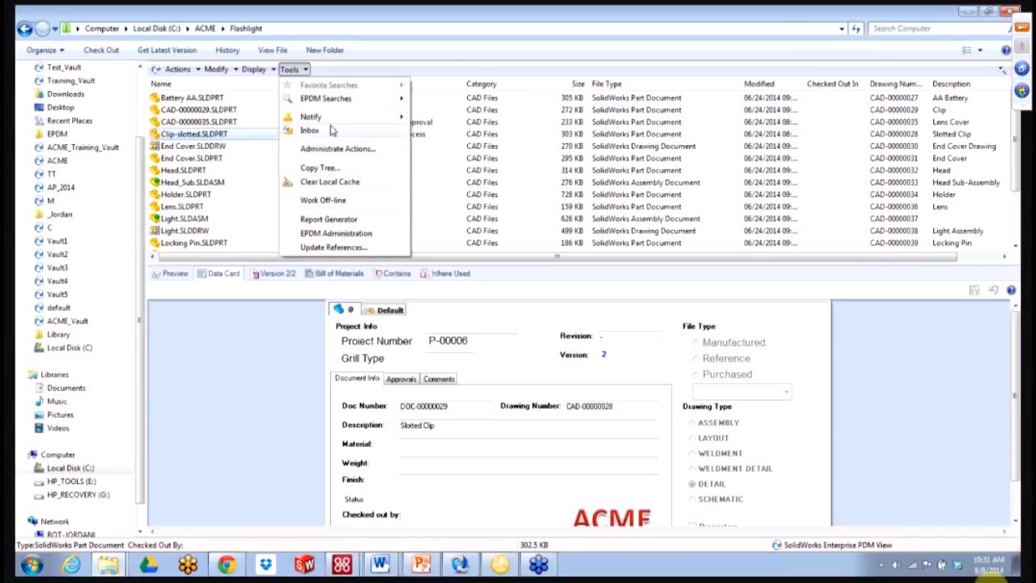
click(336, 151)
double_click(471, 217)
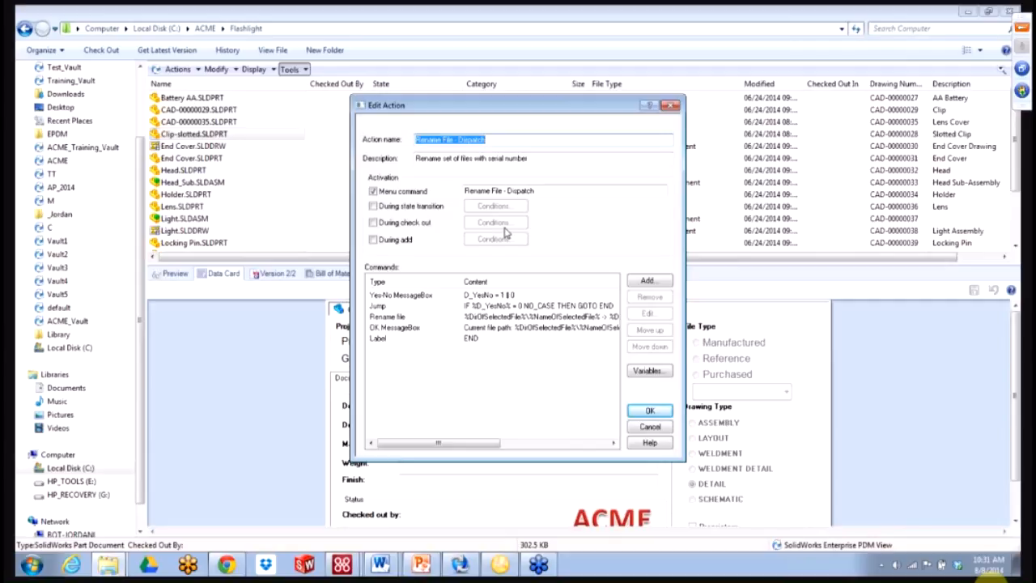
click(649, 411)
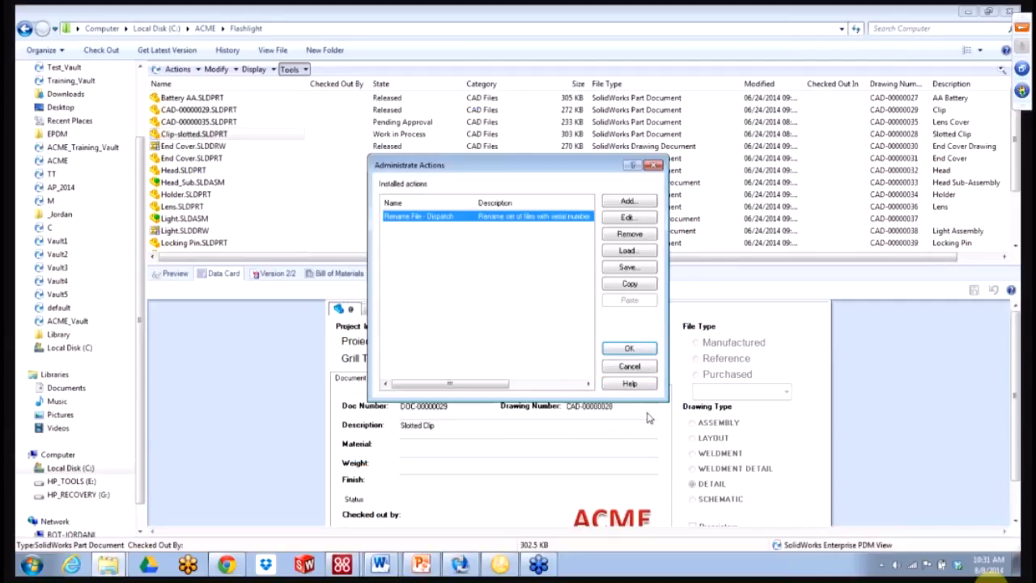
click(627, 347)
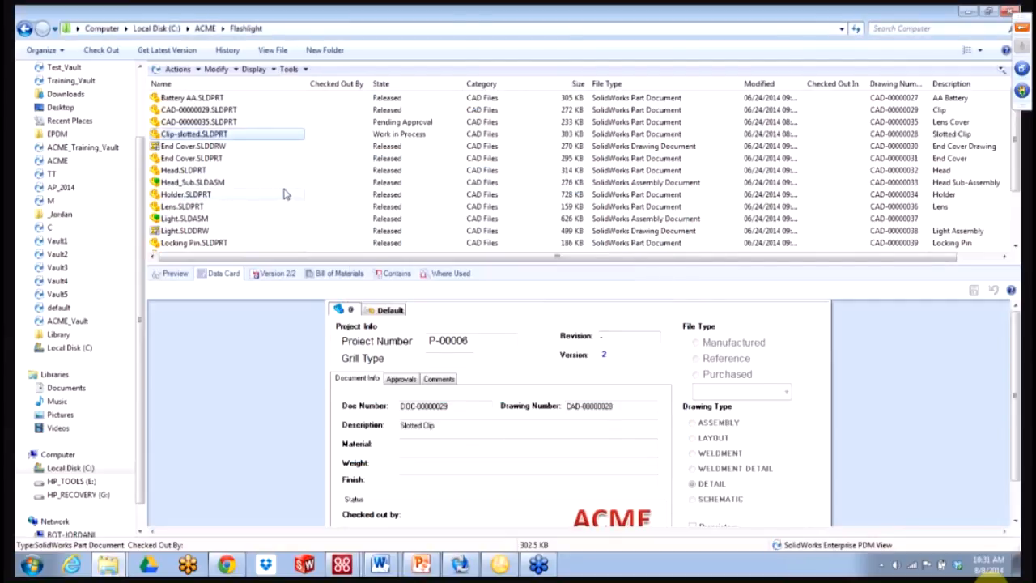
click(234, 161)
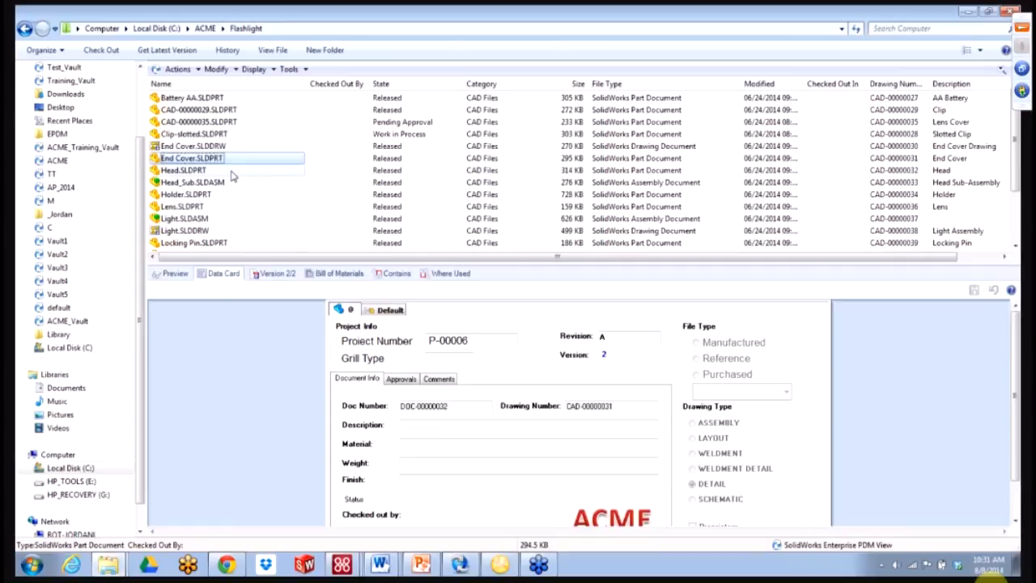
- Run Rename File - Dispatch on End Cover and Head, confirm Yes and OK, then refresh
ctrl+click(232, 173)
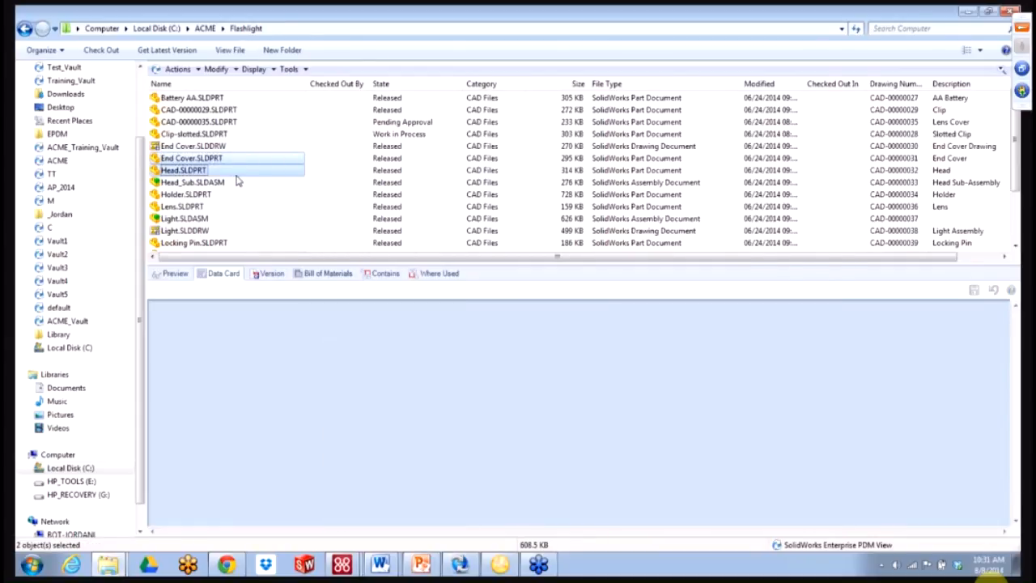
right_click(237, 181)
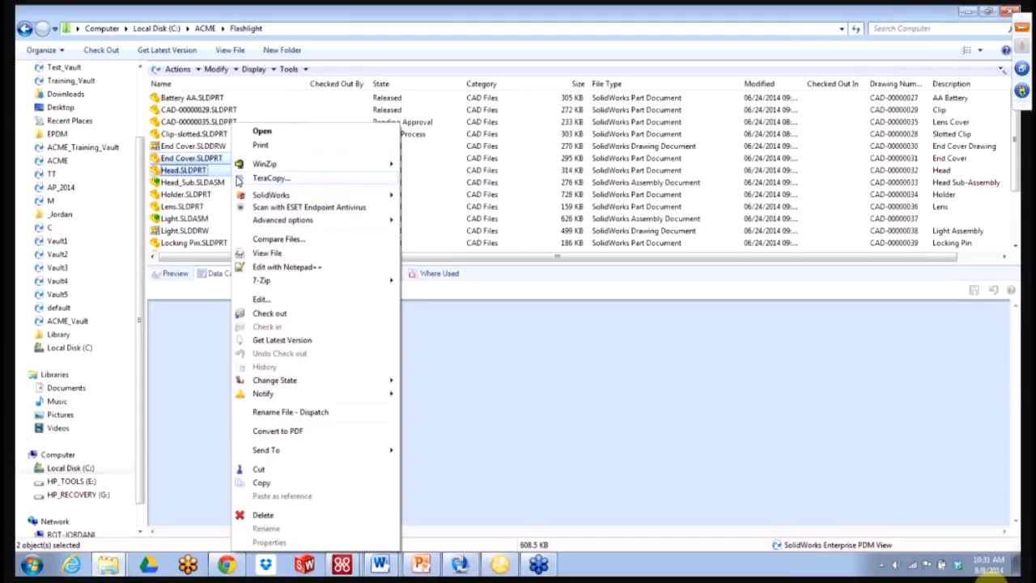
click(285, 412)
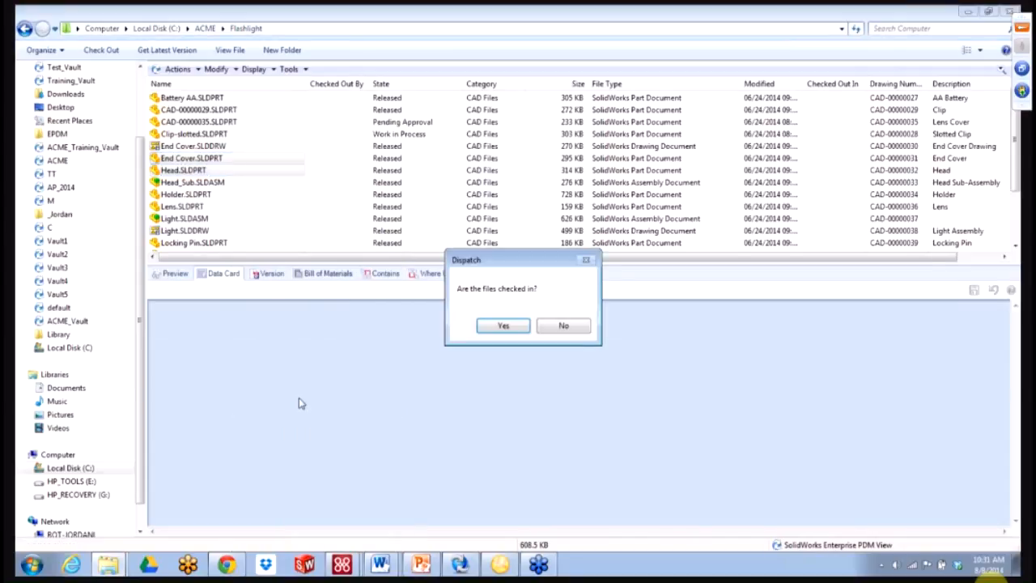
click(508, 326)
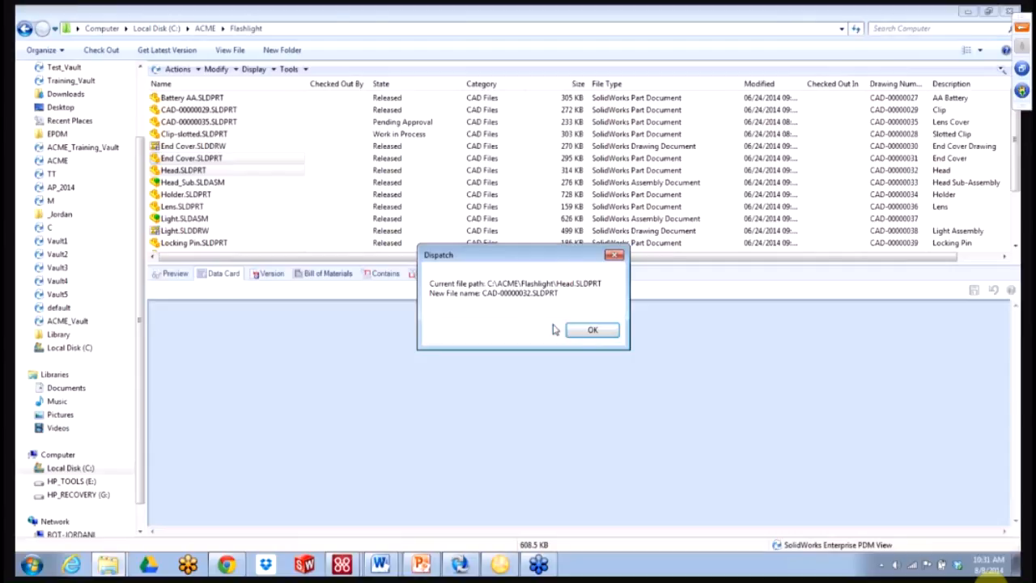
click(588, 330)
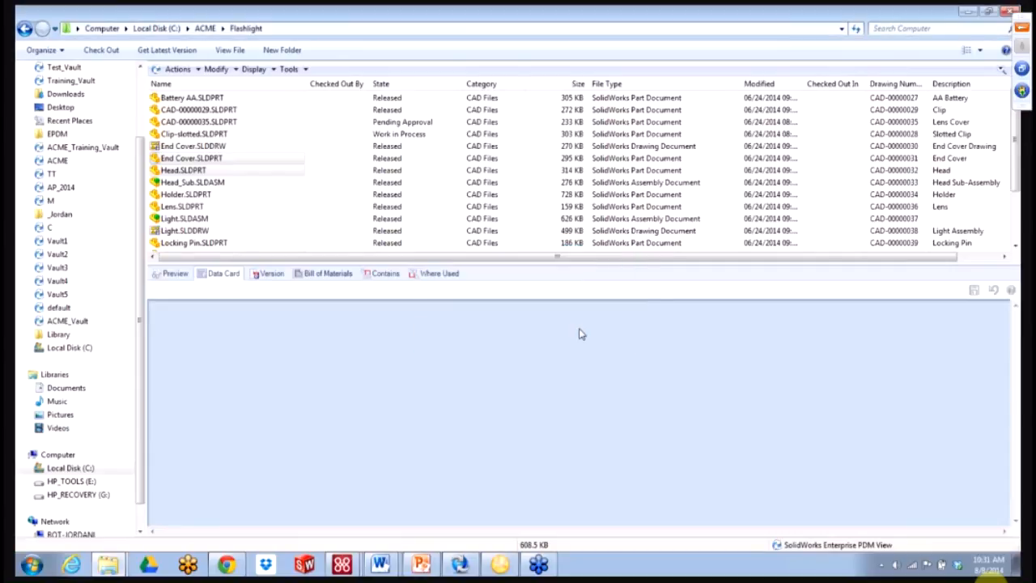
click(855, 29)
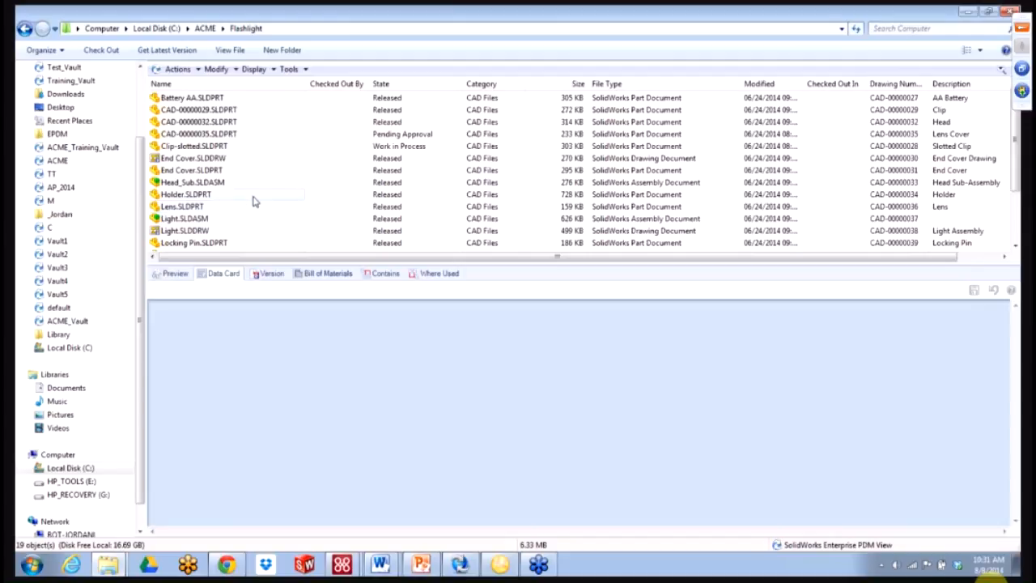
- Inspect End Cover.SLDPRT's data card: project P-00006, revision A, version 2
click(236, 174)
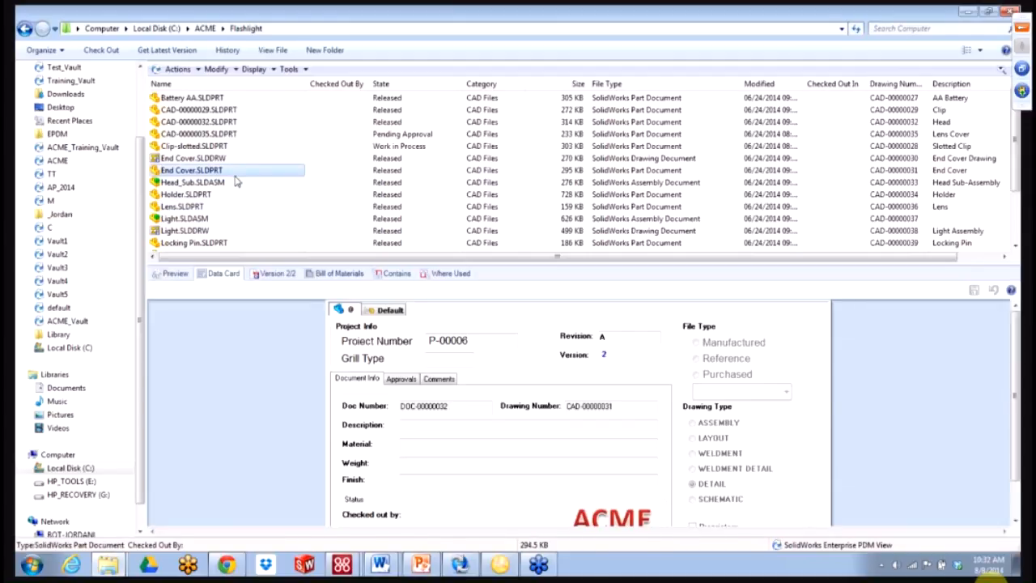
click(234, 173)
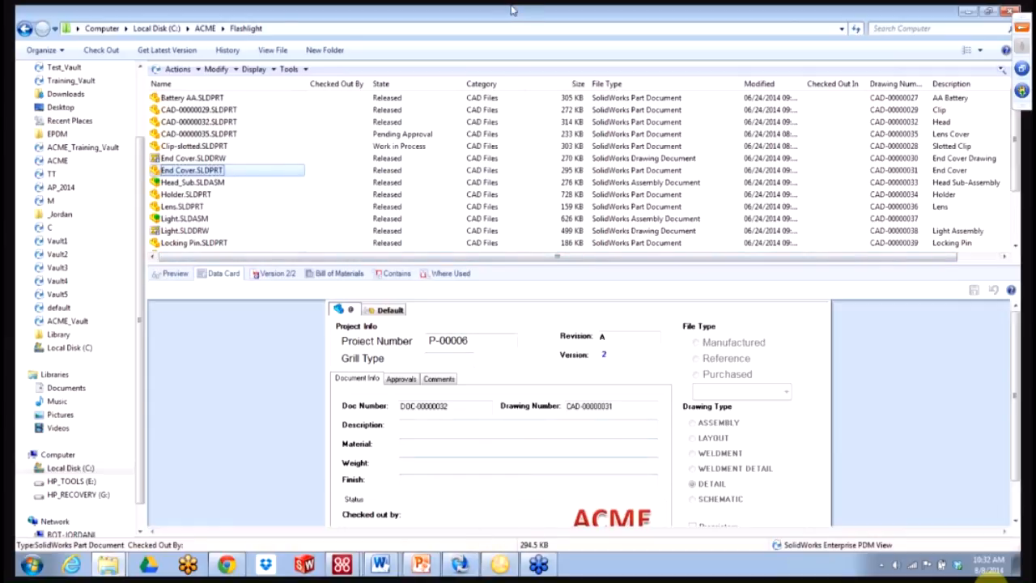
click(289, 70)
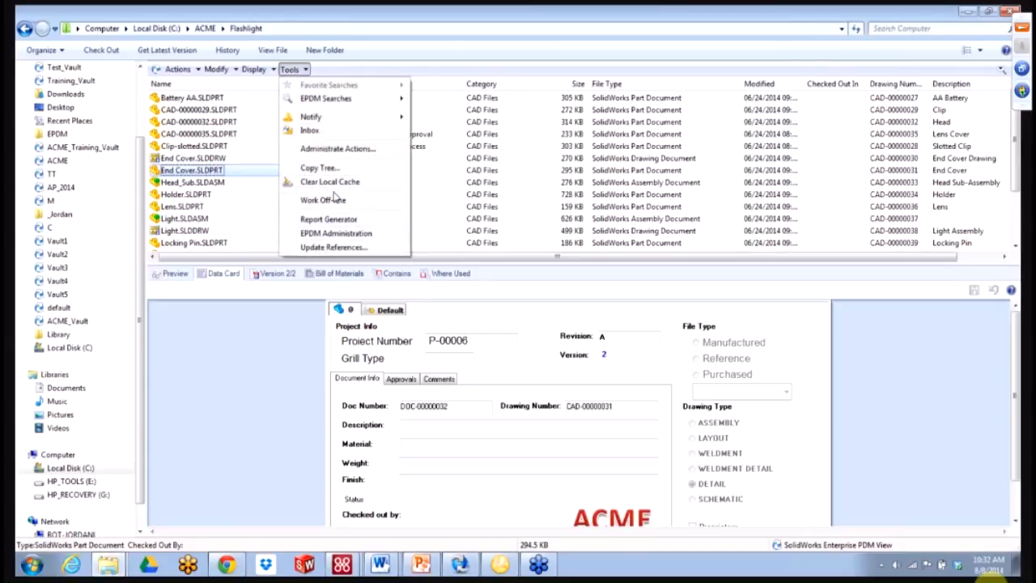
- Add an End for all documents command to the Rename File - Dispatch action
click(337, 149)
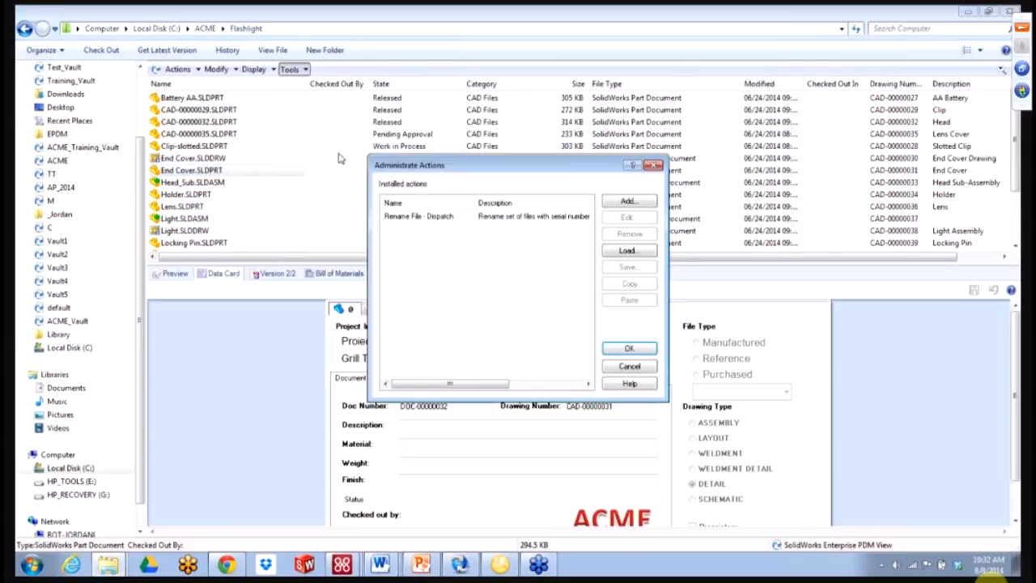
double_click(451, 224)
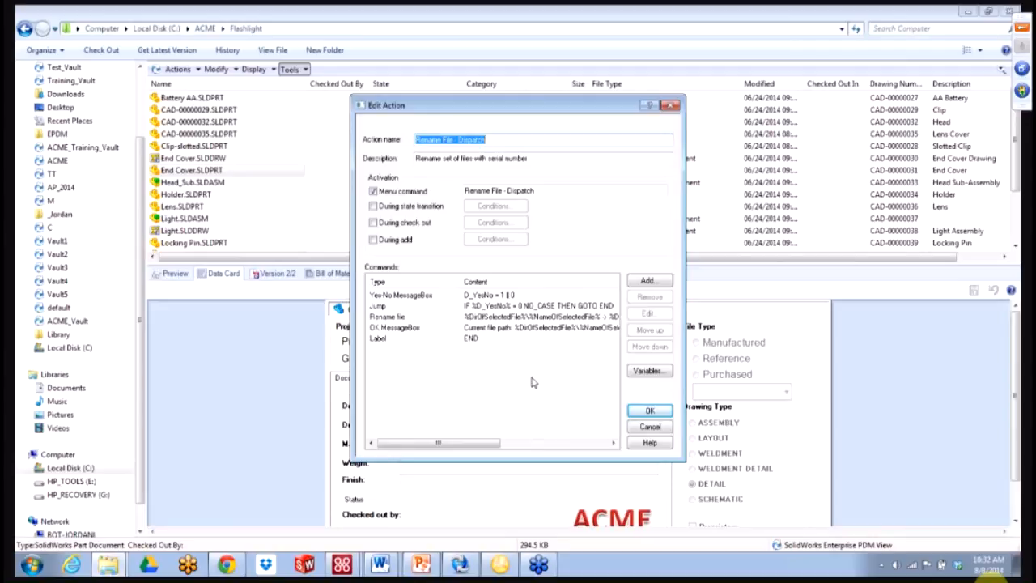
click(645, 281)
click(565, 285)
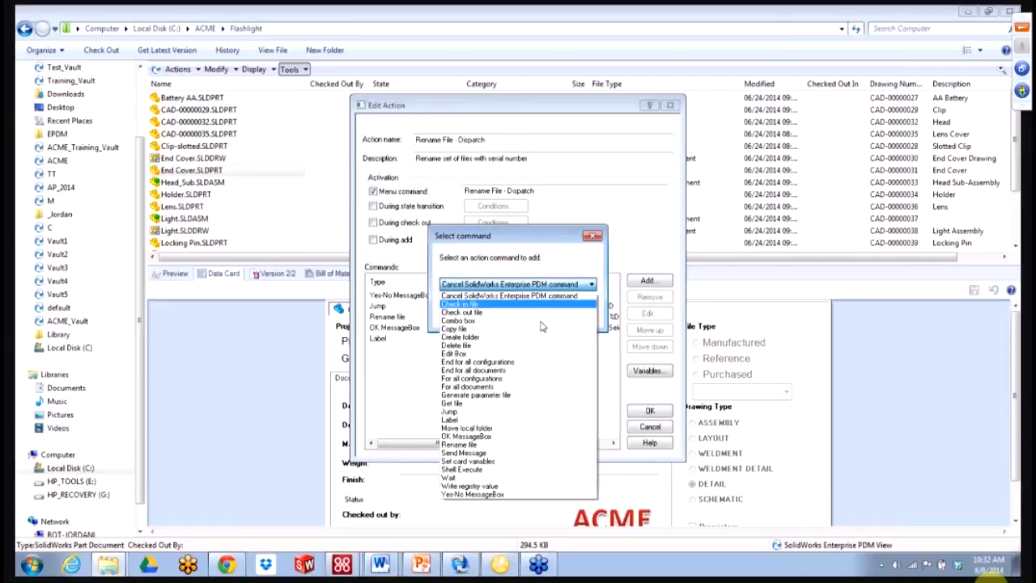
click(535, 370)
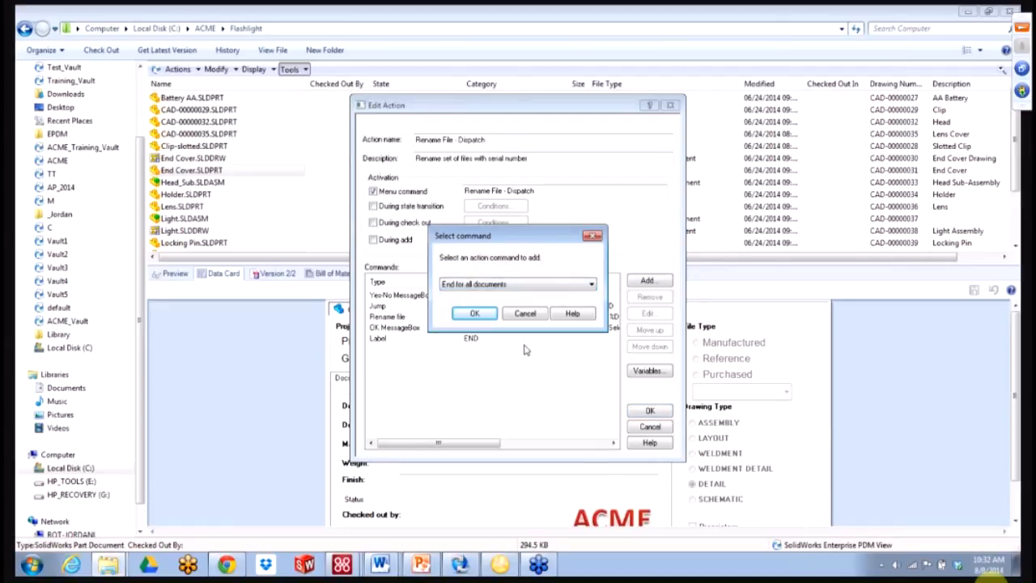
click(478, 315)
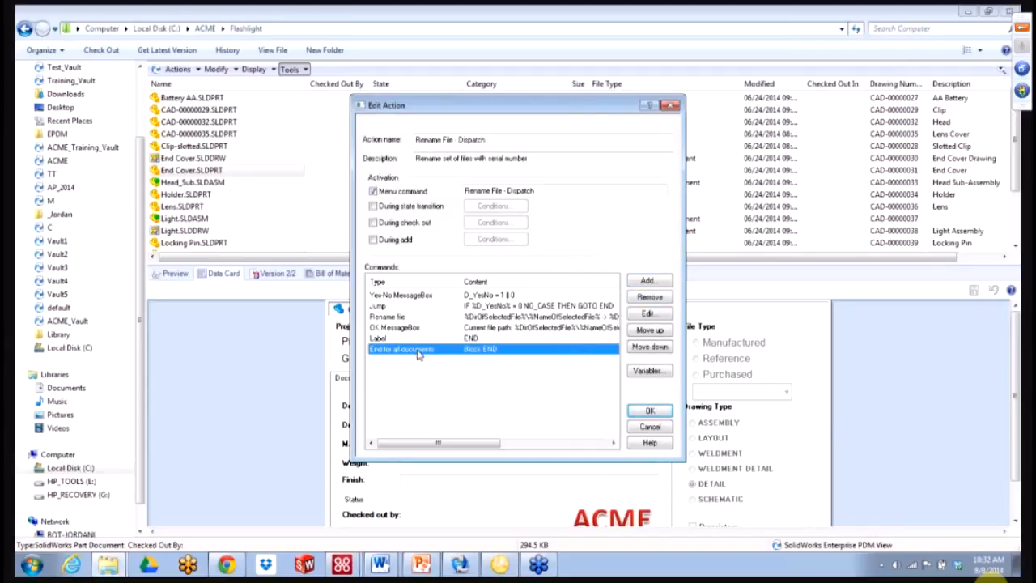
- Add a For all documents command and move it to the top of the list
click(648, 280)
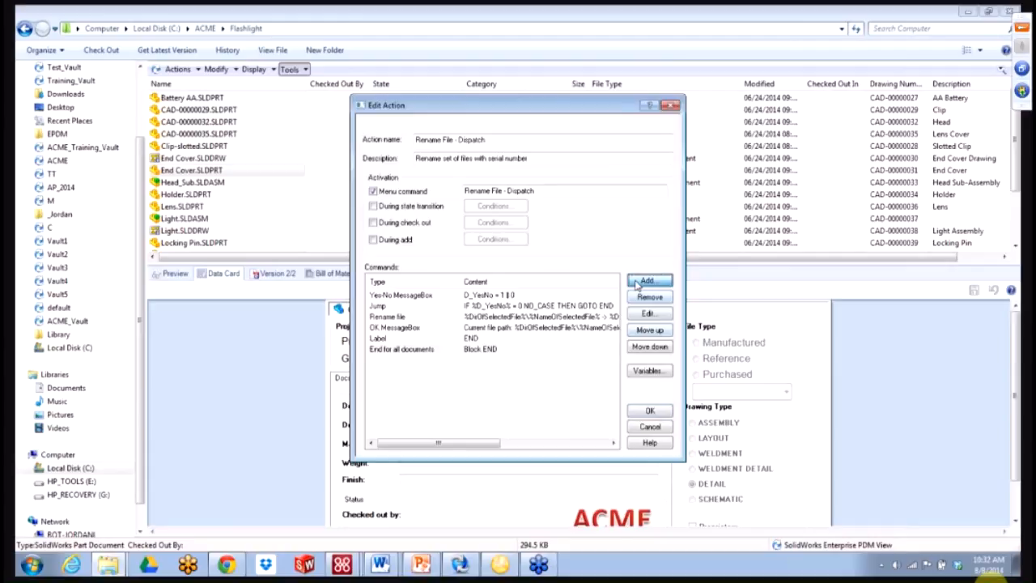
click(551, 285)
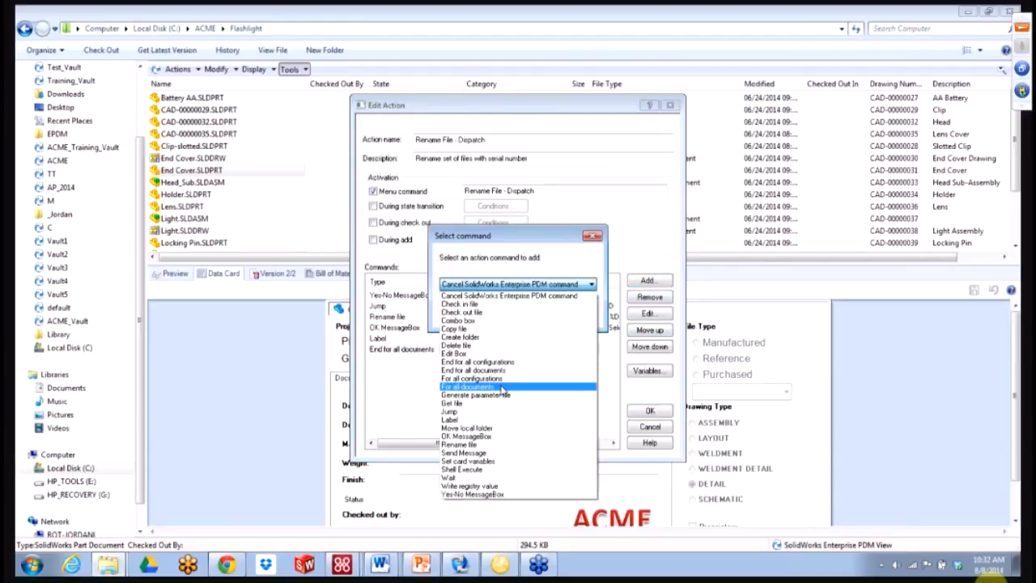
click(501, 387)
click(486, 322)
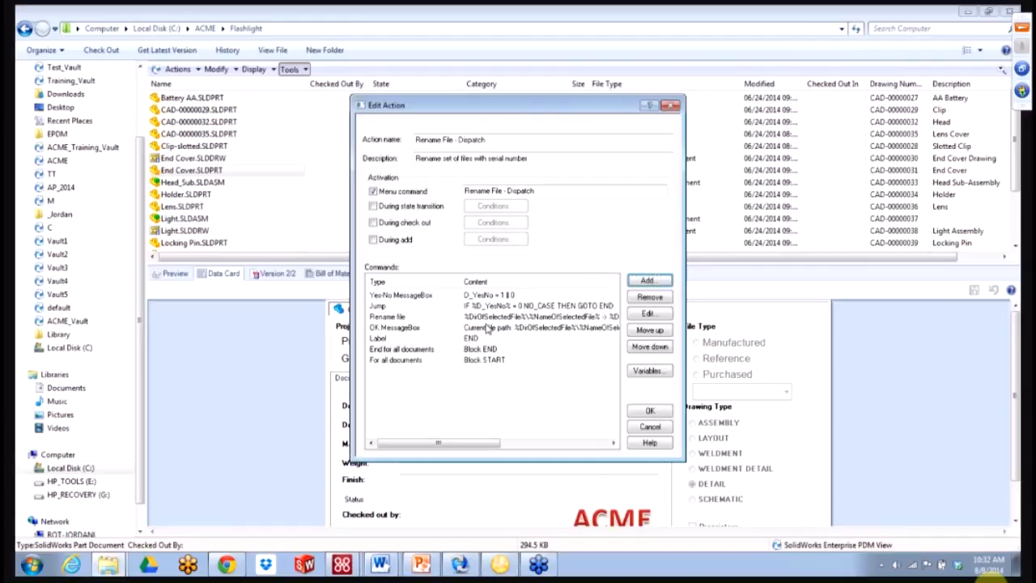
click(421, 363)
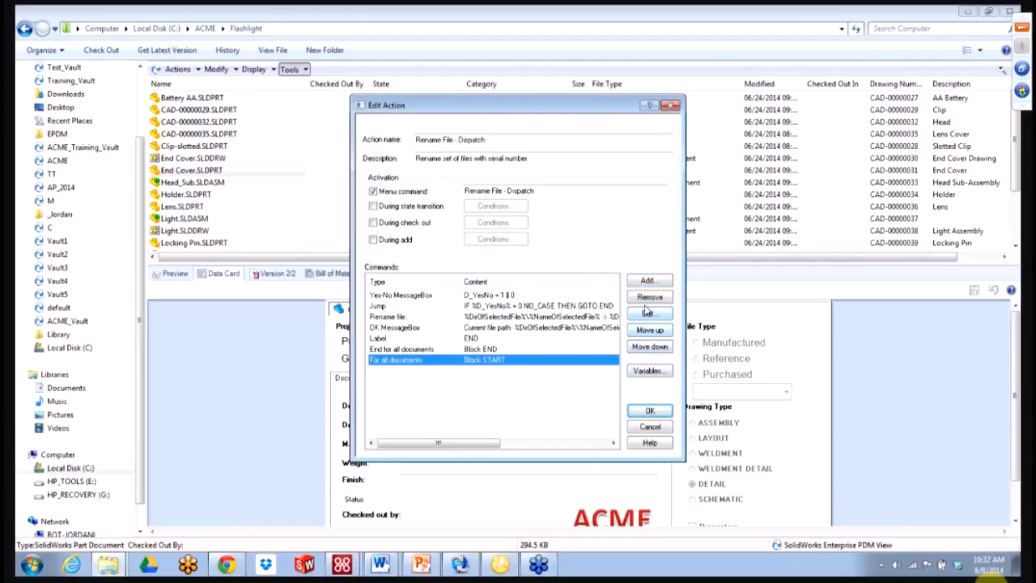
click(649, 332)
click(649, 332)
click(649, 332)
click(648, 332)
click(649, 332)
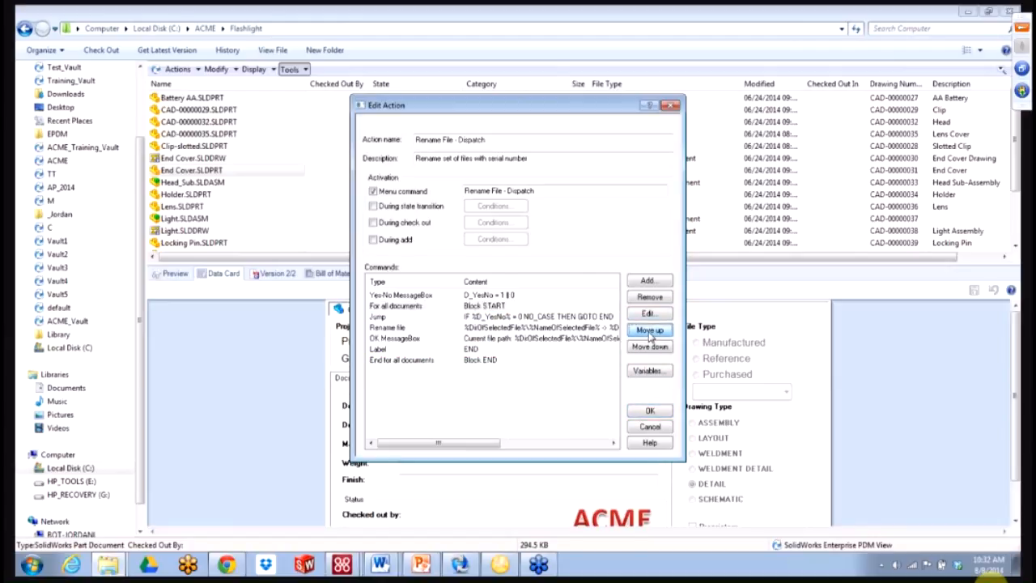
click(648, 332)
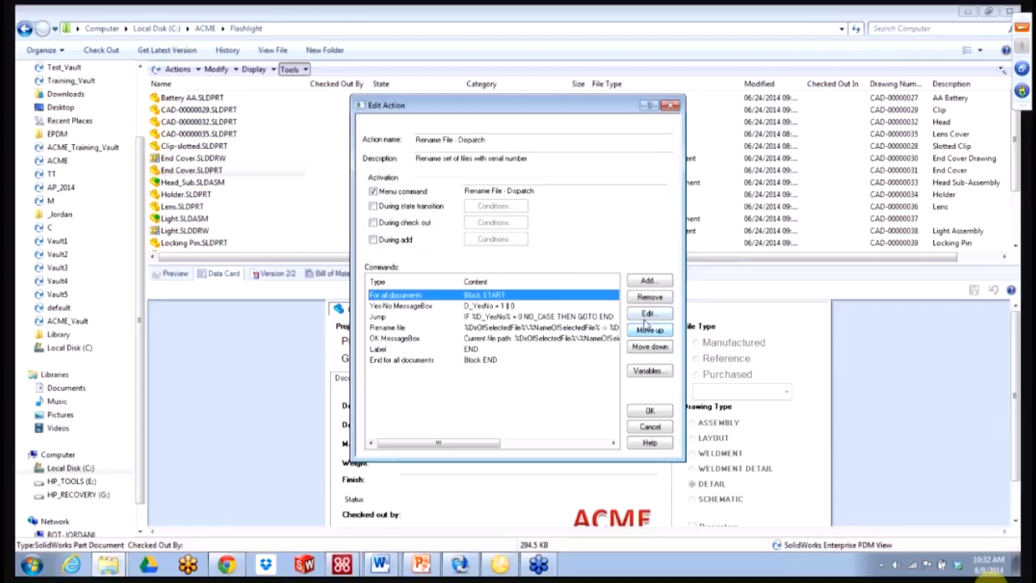
- Review the End for all documents row, then save the action and close administration
click(405, 360)
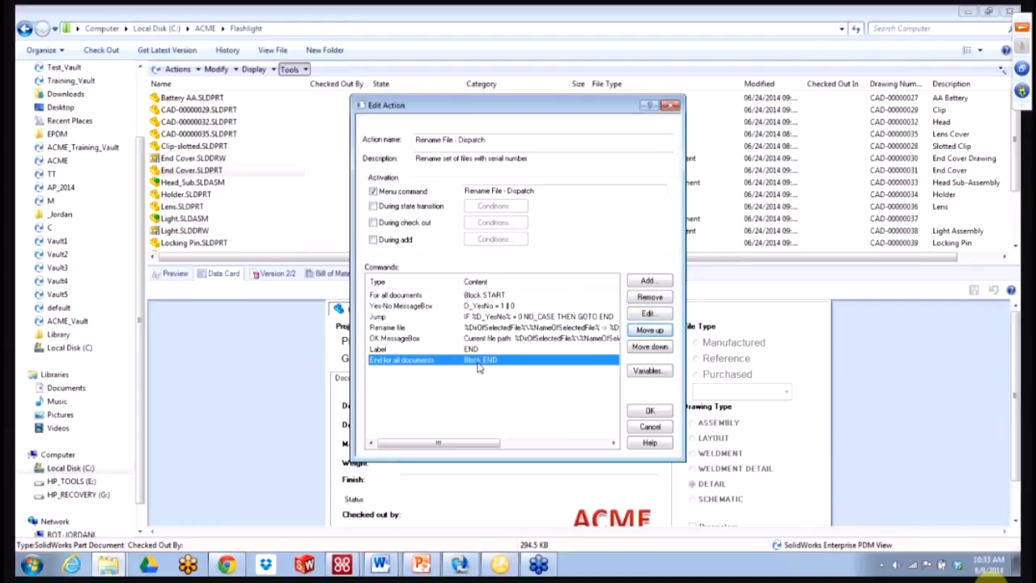
click(480, 369)
click(638, 411)
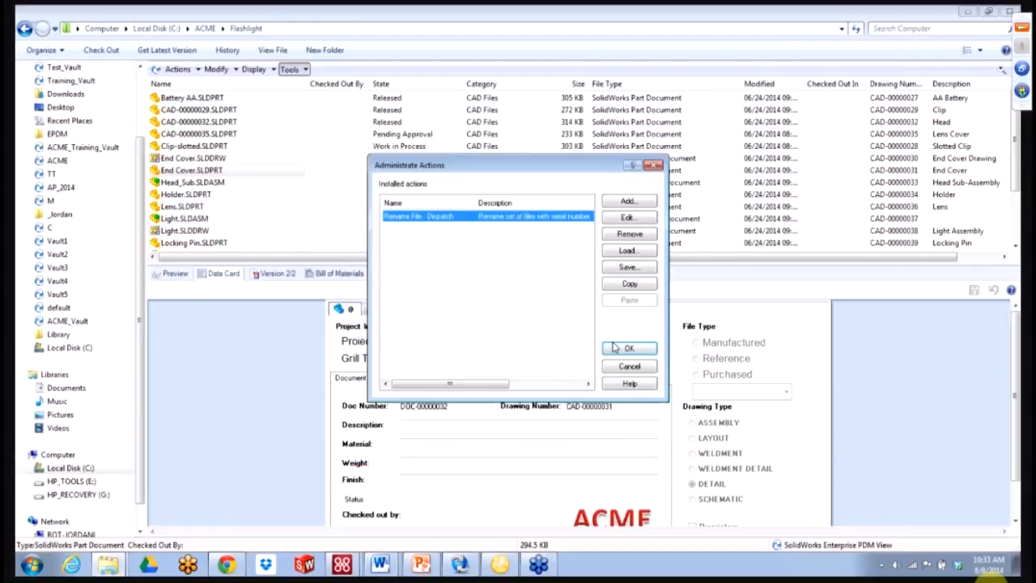
click(613, 347)
- Rename Holder and Lens via Rename File - Dispatch, confirming each prompt, then refresh
click(245, 194)
ctrl+click(240, 207)
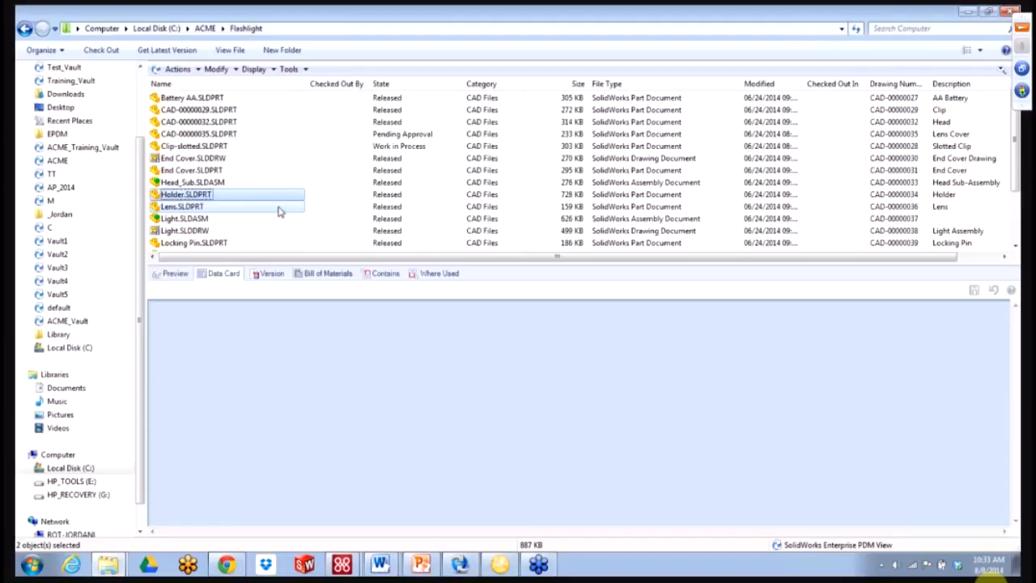
right_click(255, 208)
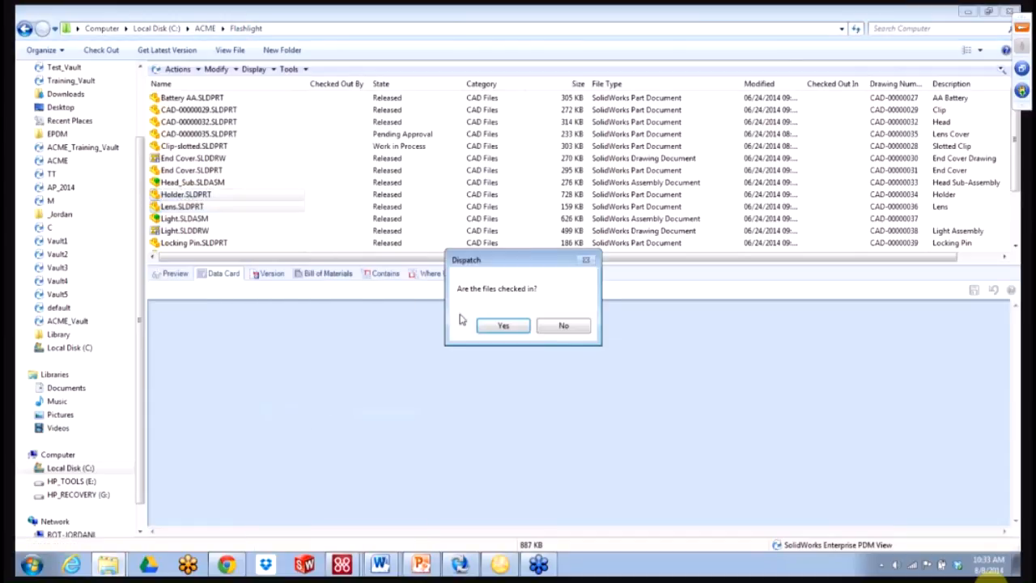
click(513, 327)
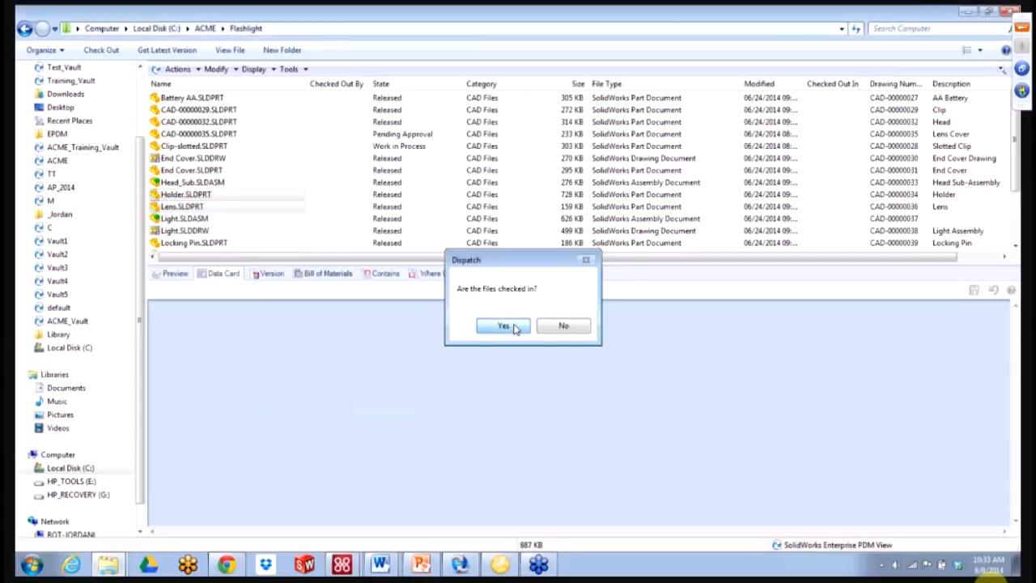
click(584, 331)
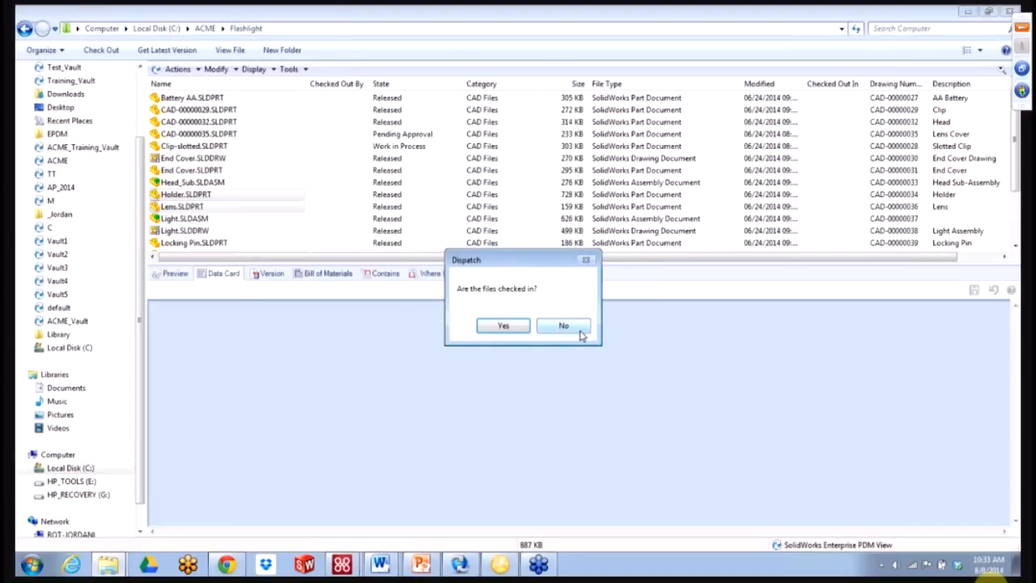
click(504, 326)
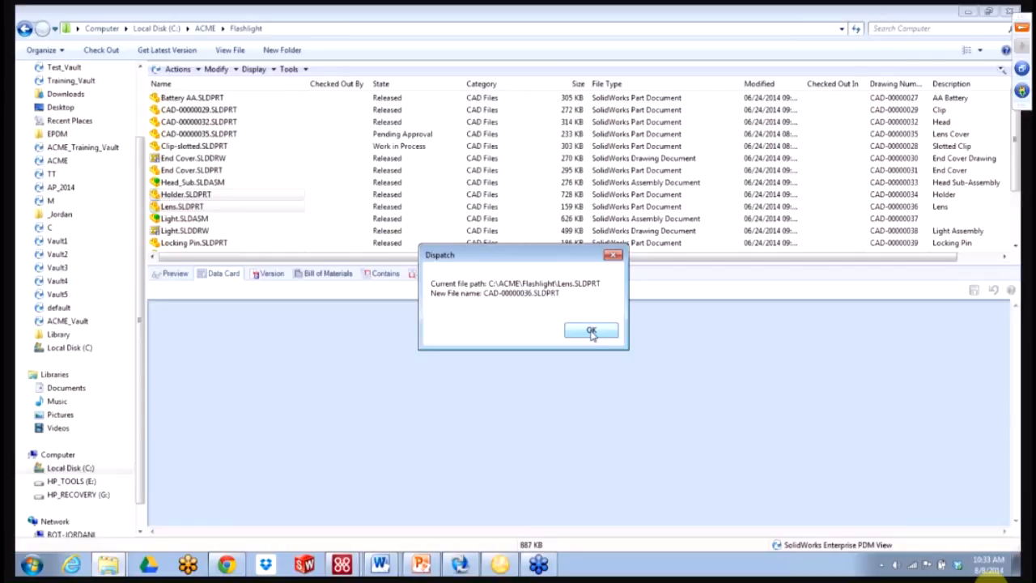
click(592, 332)
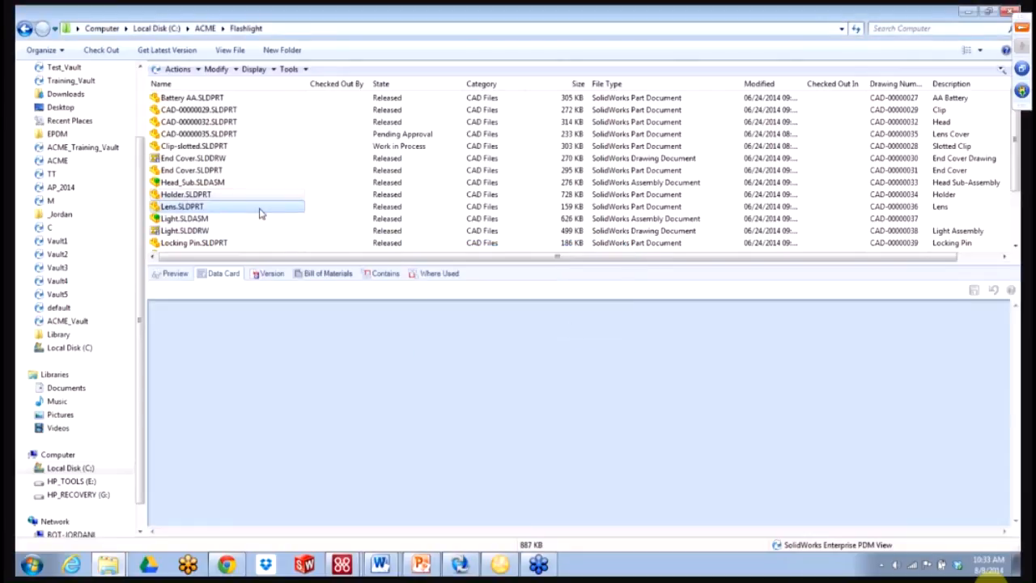
click(856, 28)
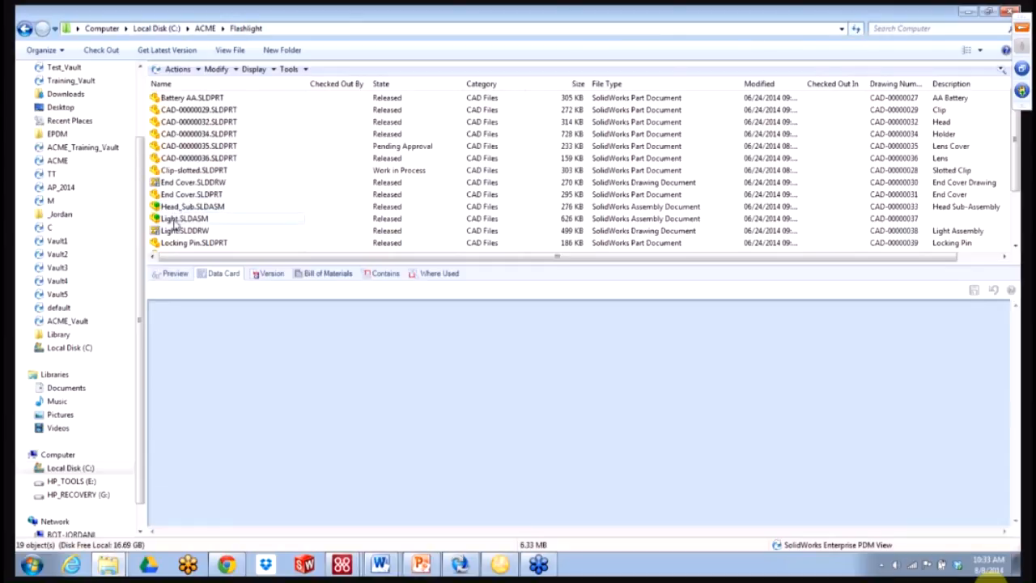
- Inspect the data cards of CAD-00000035.SLDPRT and CAD-00000036.SLDPRT
click(210, 147)
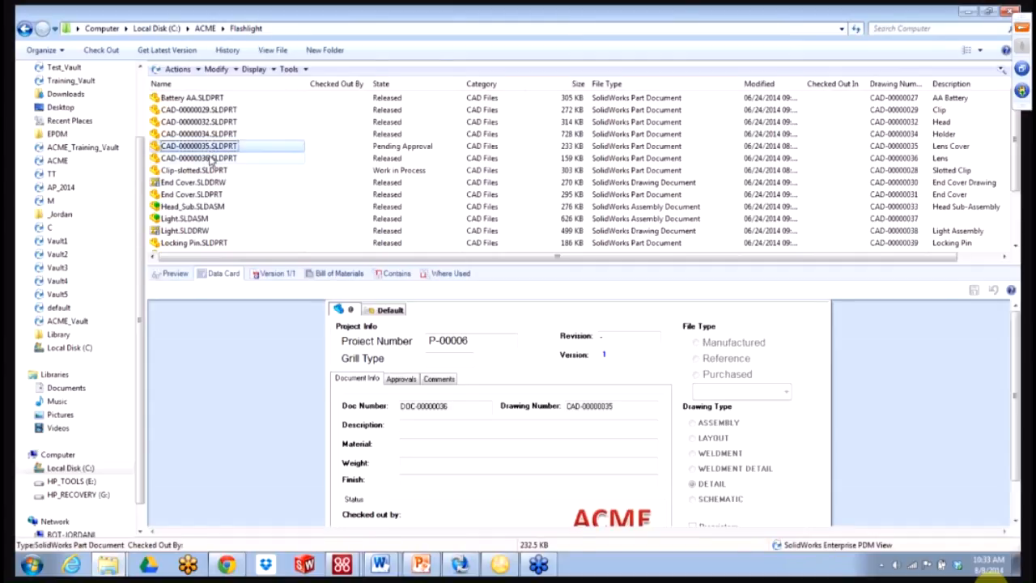
click(212, 159)
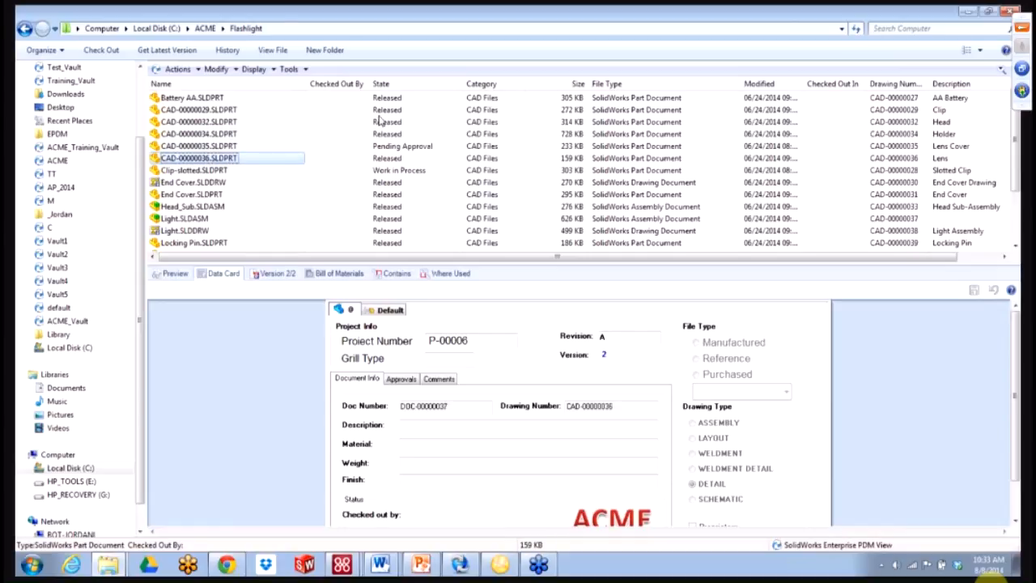
click(288, 70)
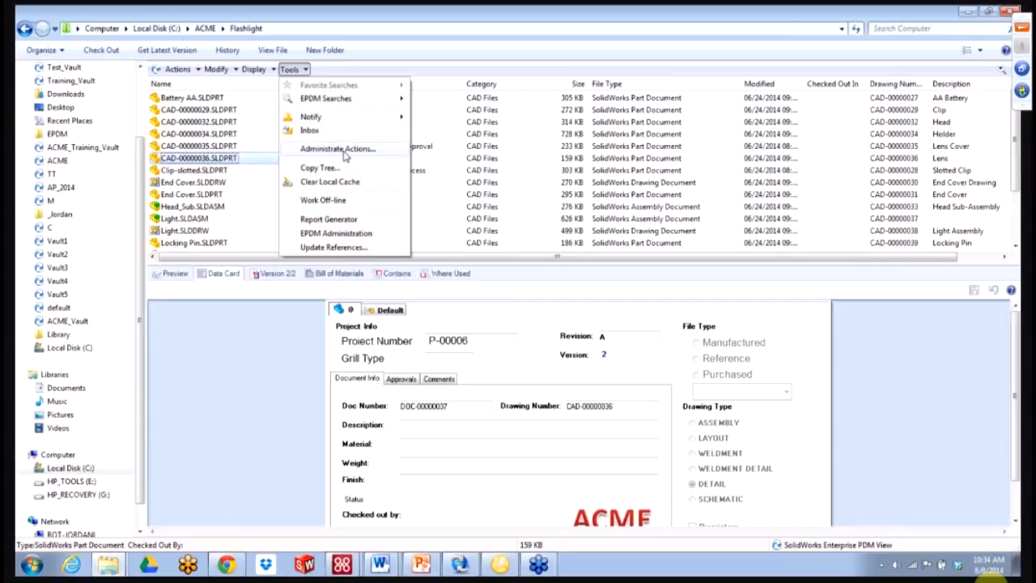
- Move the For all documents loop start below the Yes-No MessageBox and Jump
click(341, 150)
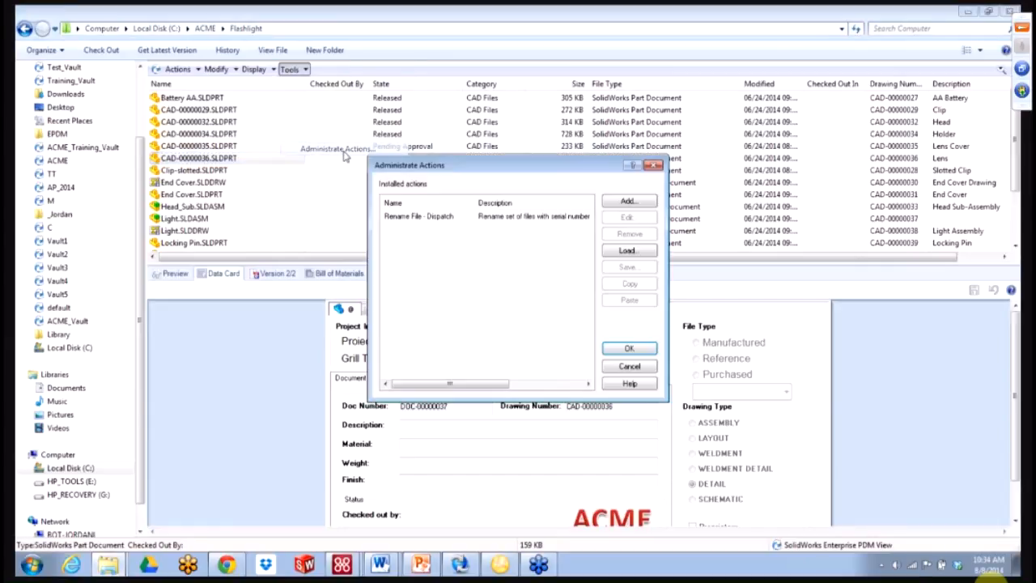
double_click(442, 218)
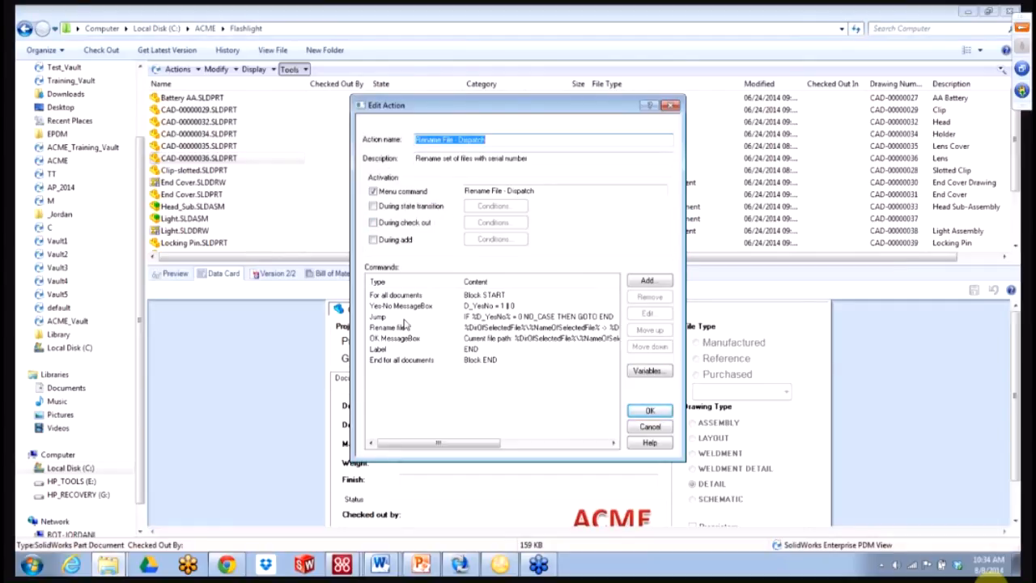
click(386, 296)
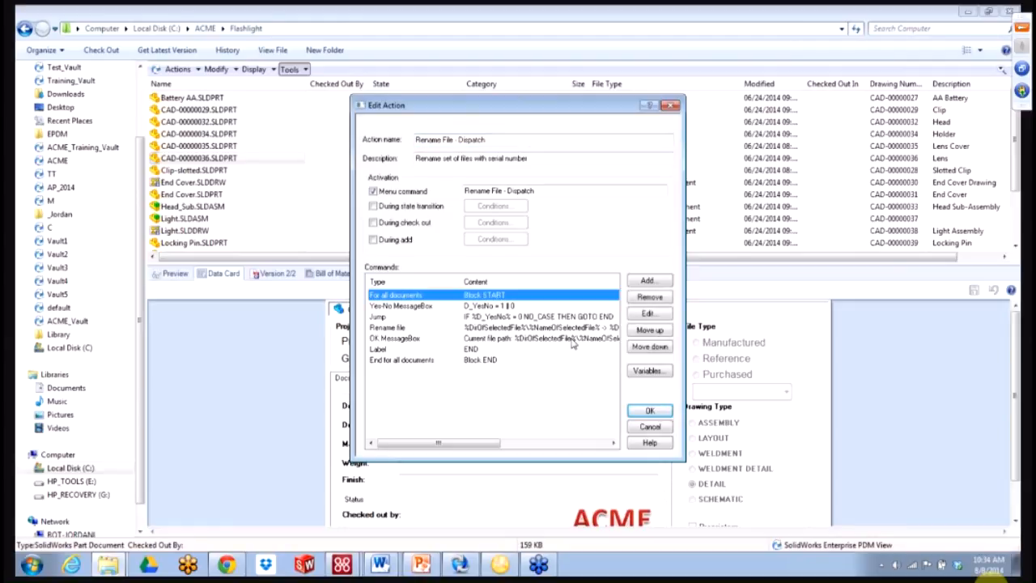
click(652, 346)
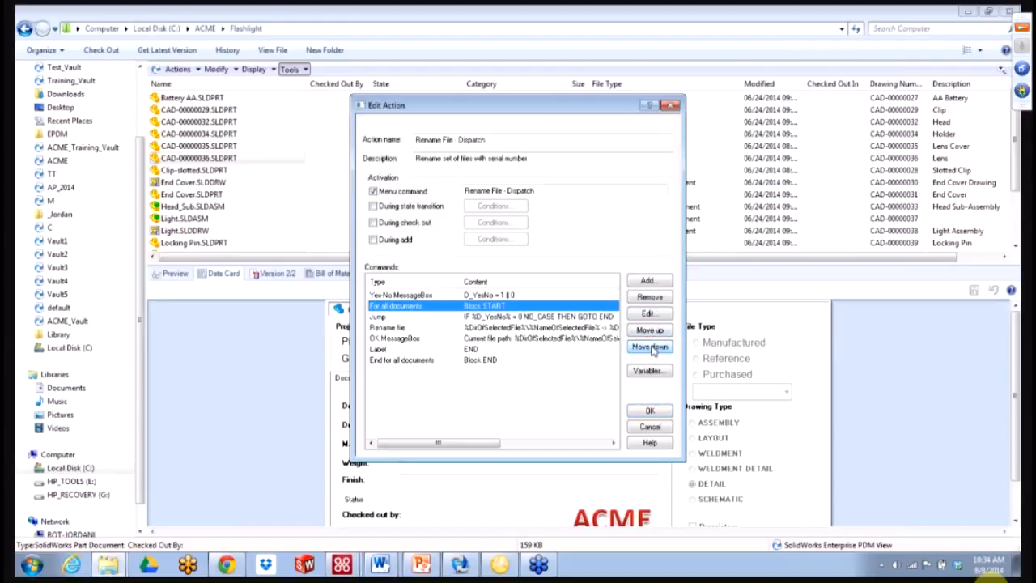
click(652, 347)
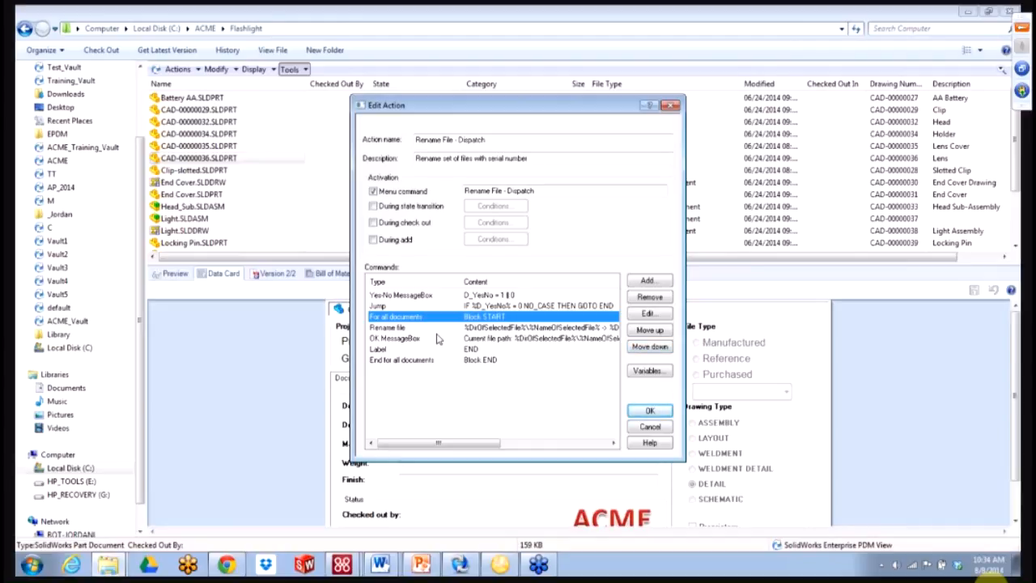
- Move End for all documents above the OK MessageBox, then save and close
click(444, 360)
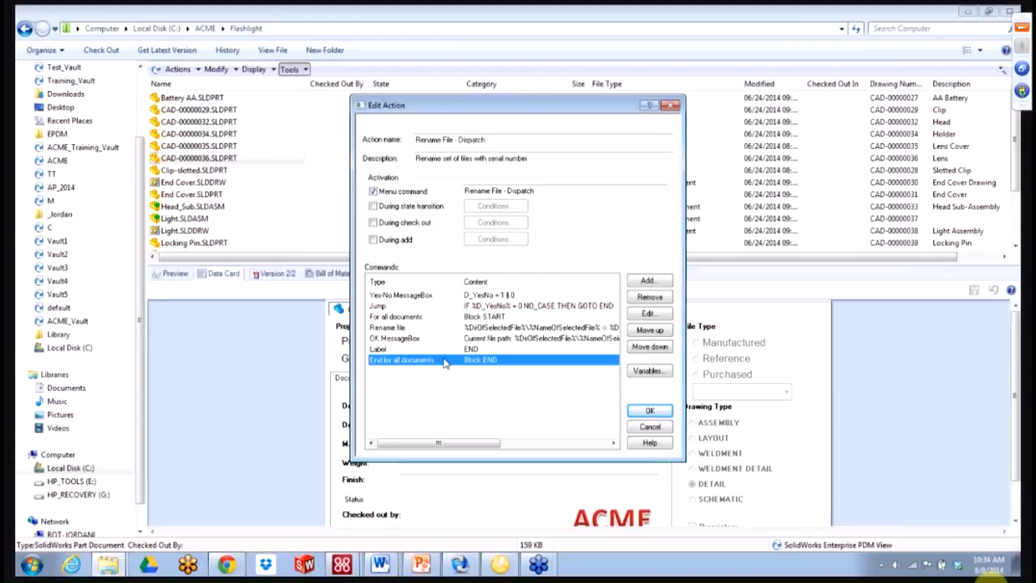
click(649, 330)
click(649, 331)
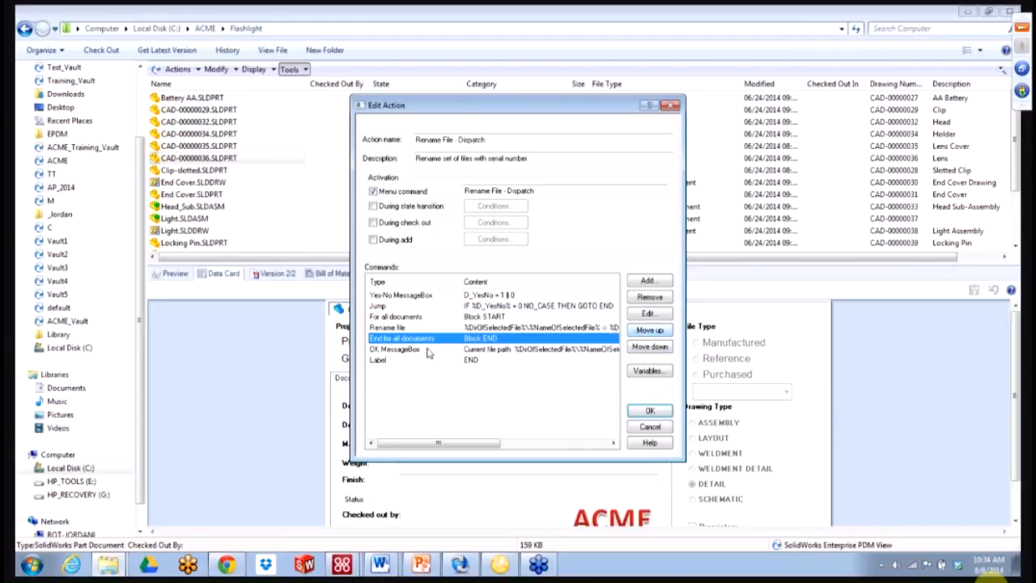
click(429, 350)
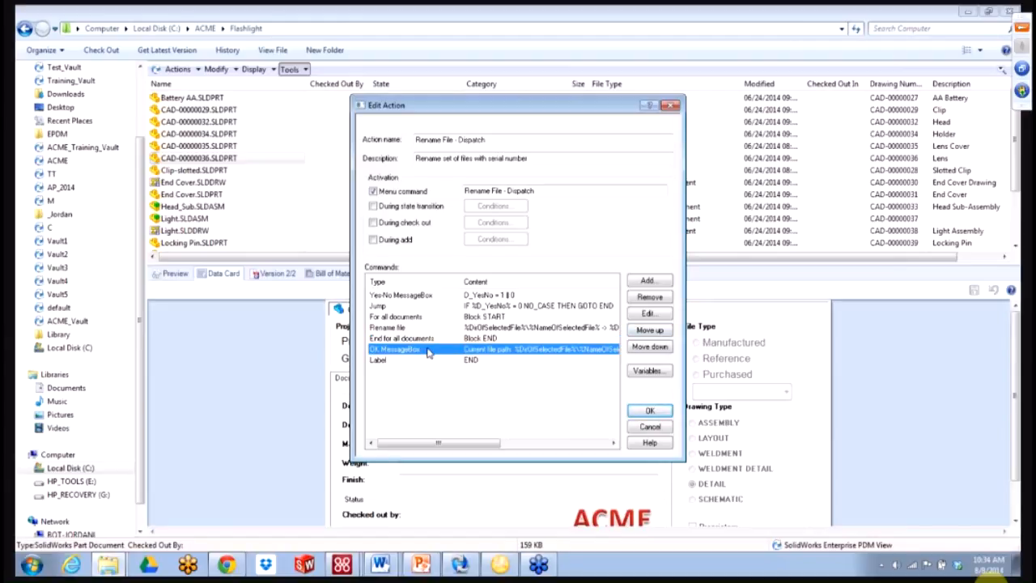
click(416, 296)
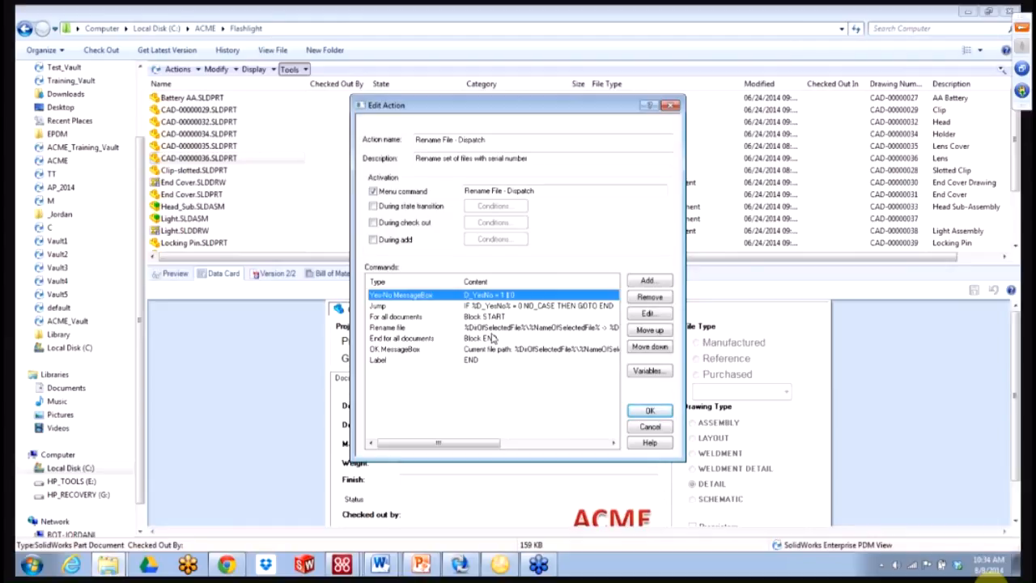
click(648, 411)
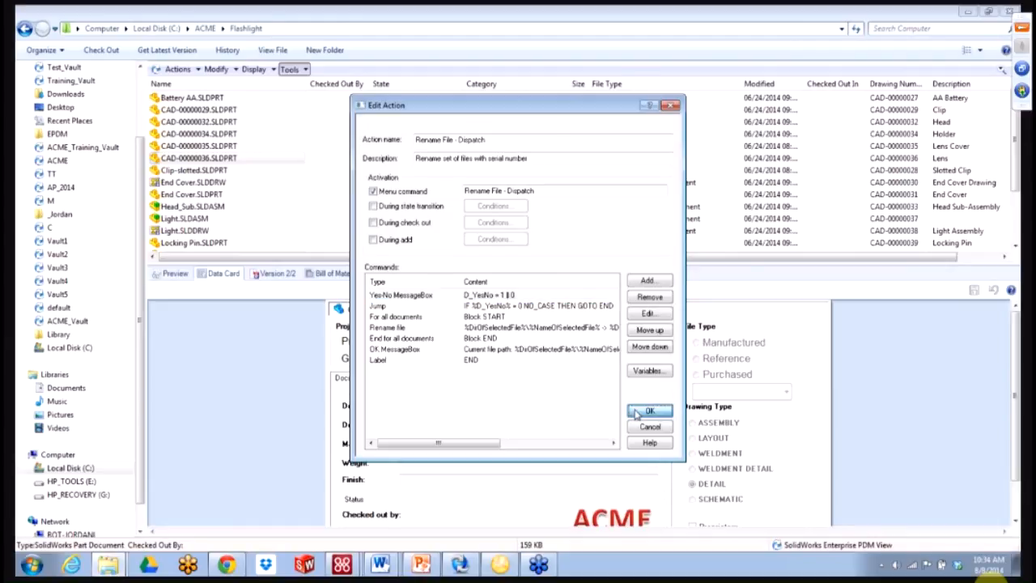
click(629, 348)
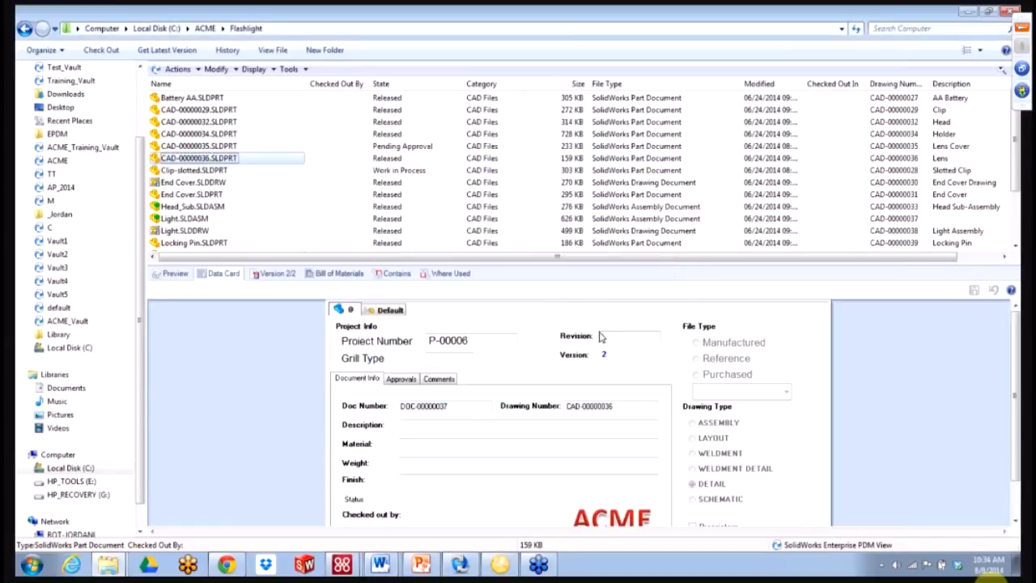
- Run Rename File - Dispatch on CAD-00000036.SLDPRT, confirming Yes and OK
right_click(254, 165)
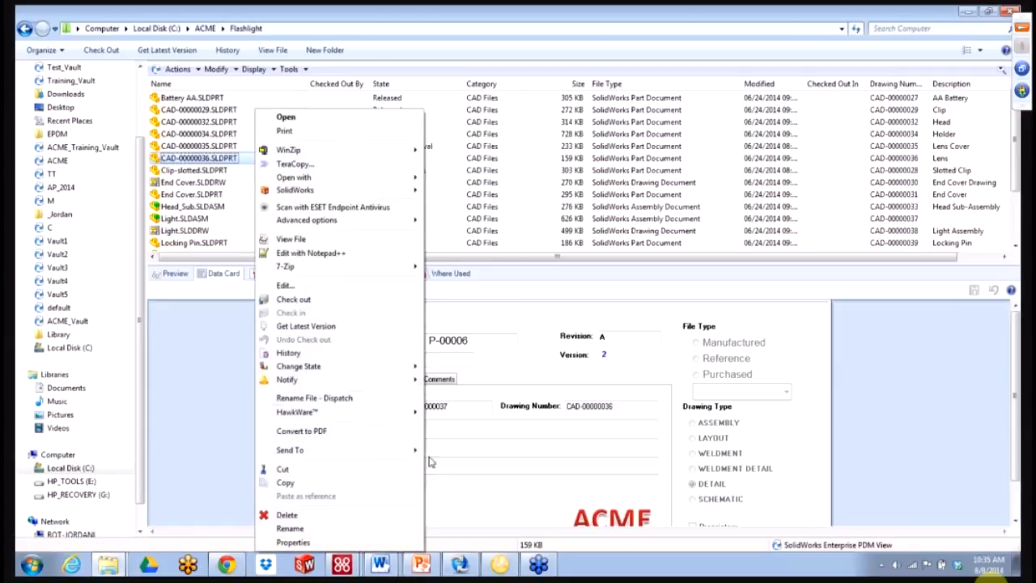
click(353, 399)
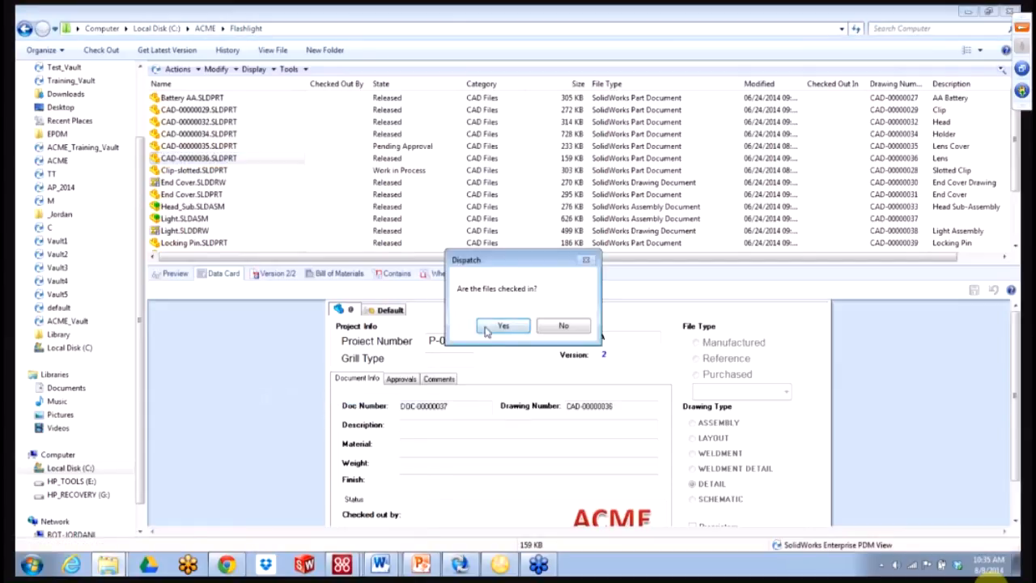
click(493, 327)
click(607, 333)
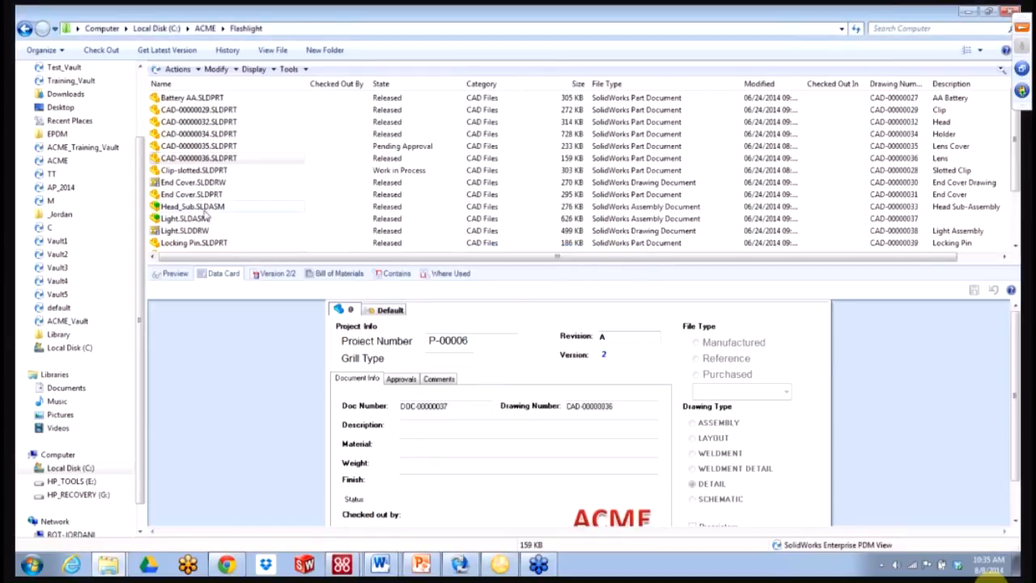
- Rename Reflector and Round Swivel Cap together, widen the Name column and refresh
click(226, 199)
scroll(225, 201, down, 2)
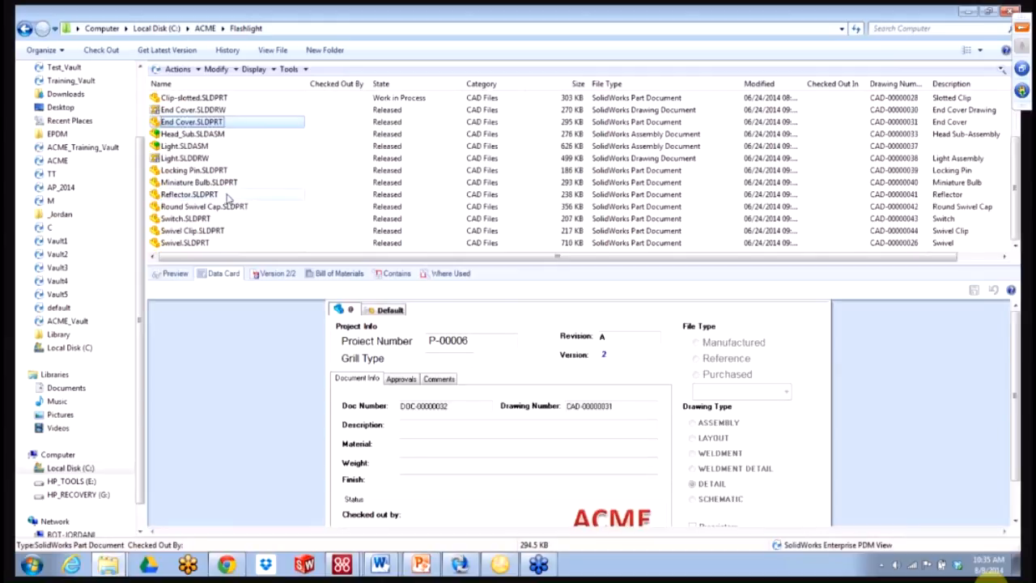
click(223, 206)
ctrl+click(219, 195)
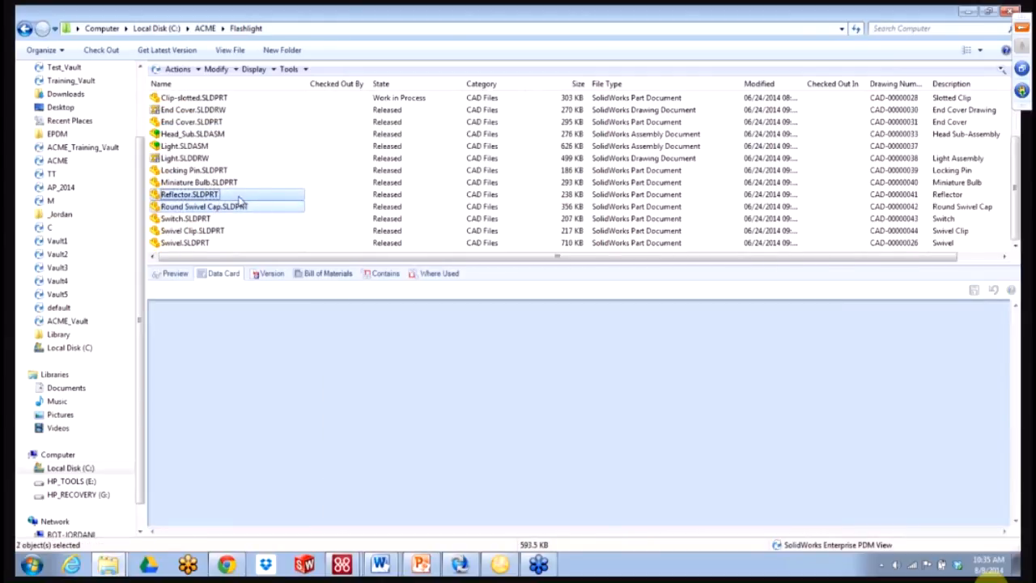
right_click(239, 200)
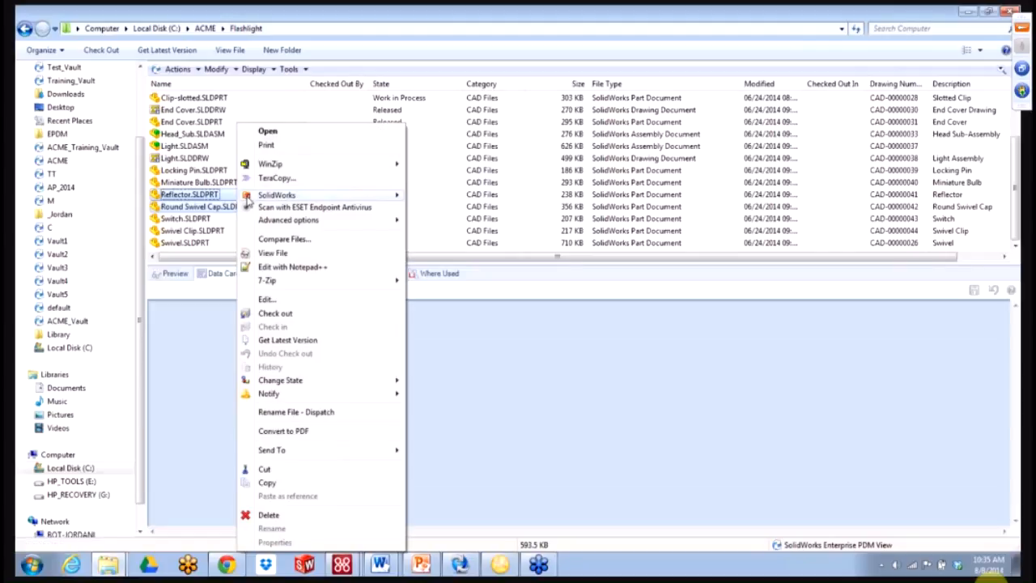
click(316, 415)
click(500, 326)
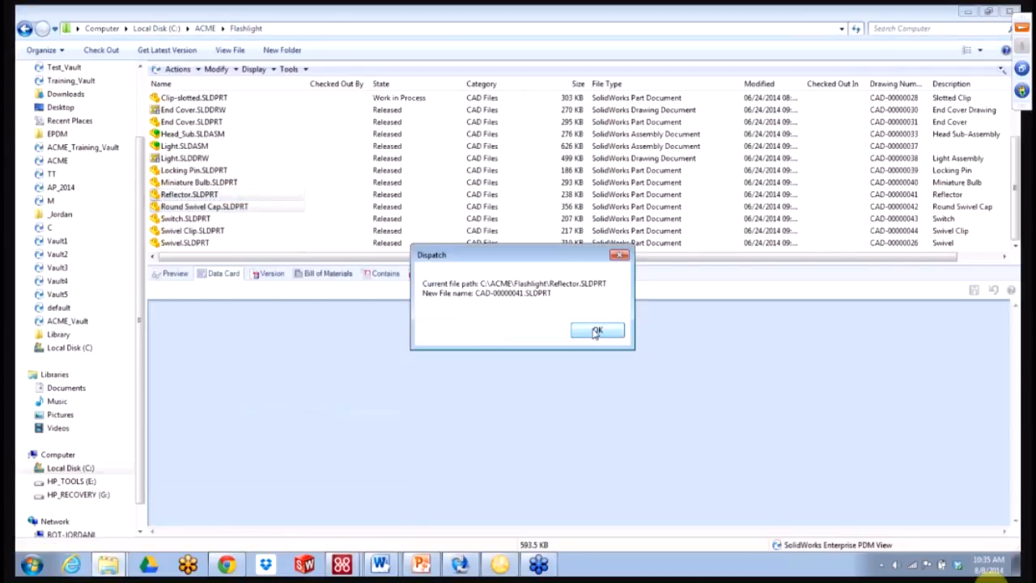
click(596, 331)
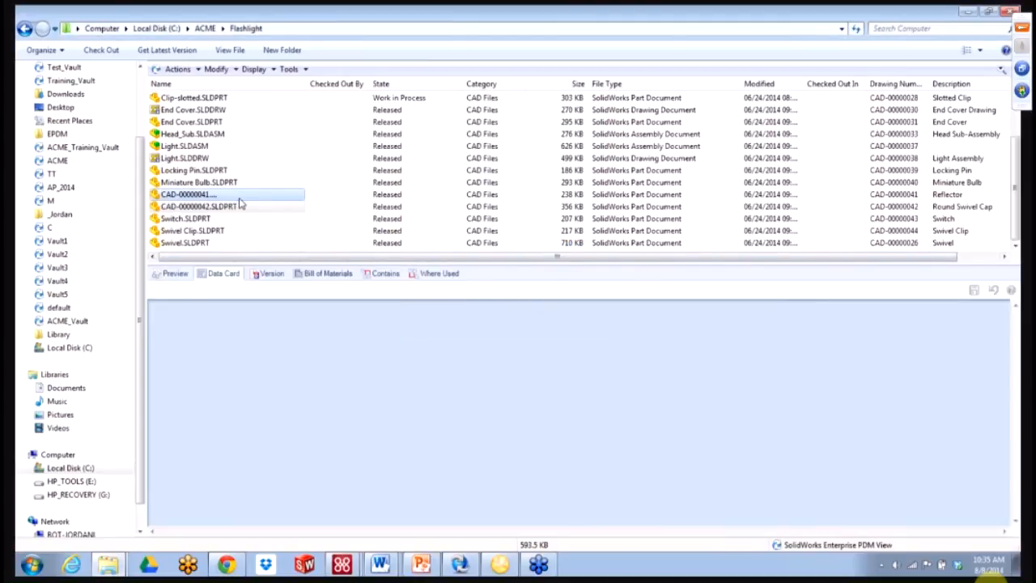
drag(308, 83, 330, 86)
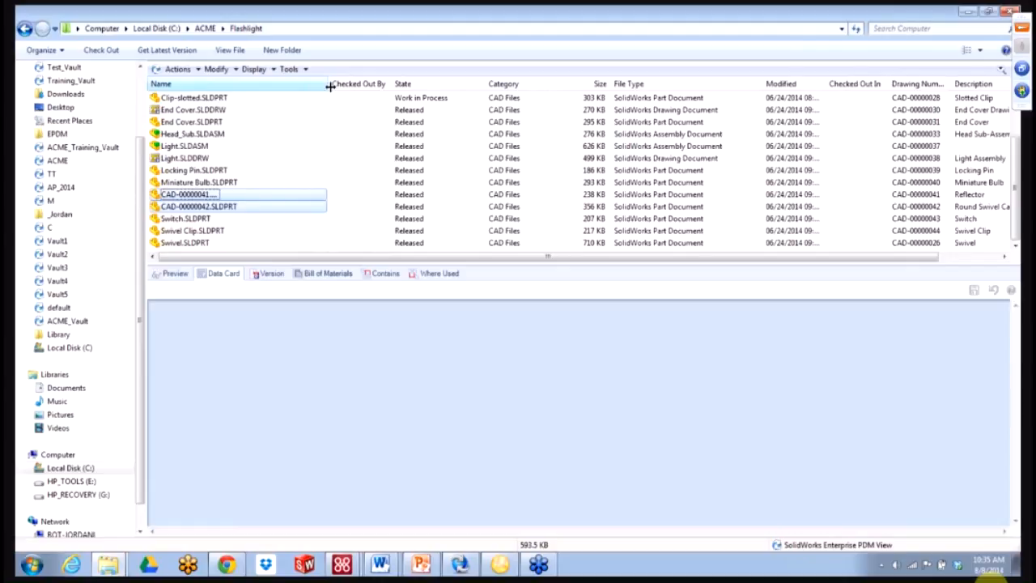
click(855, 29)
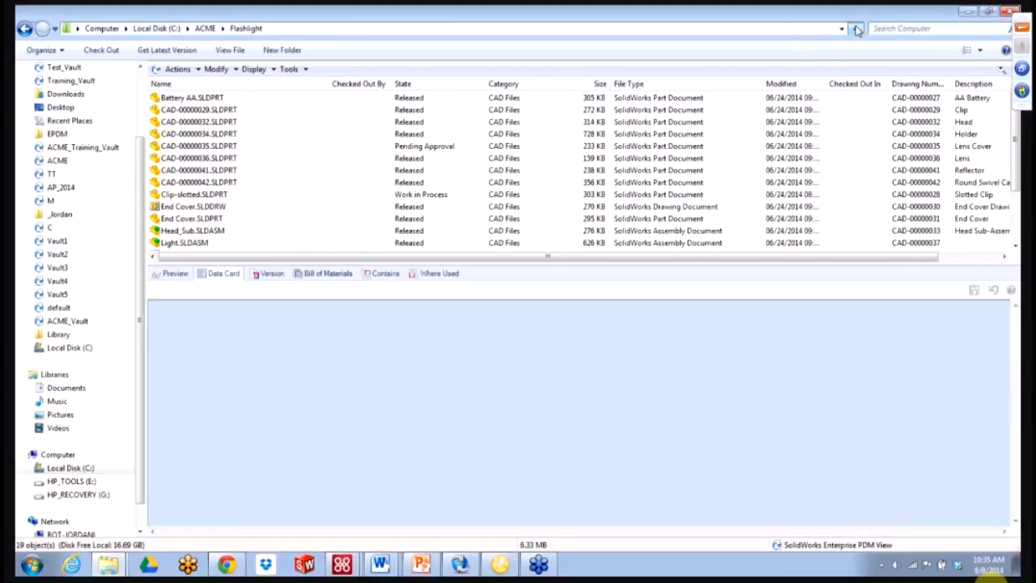
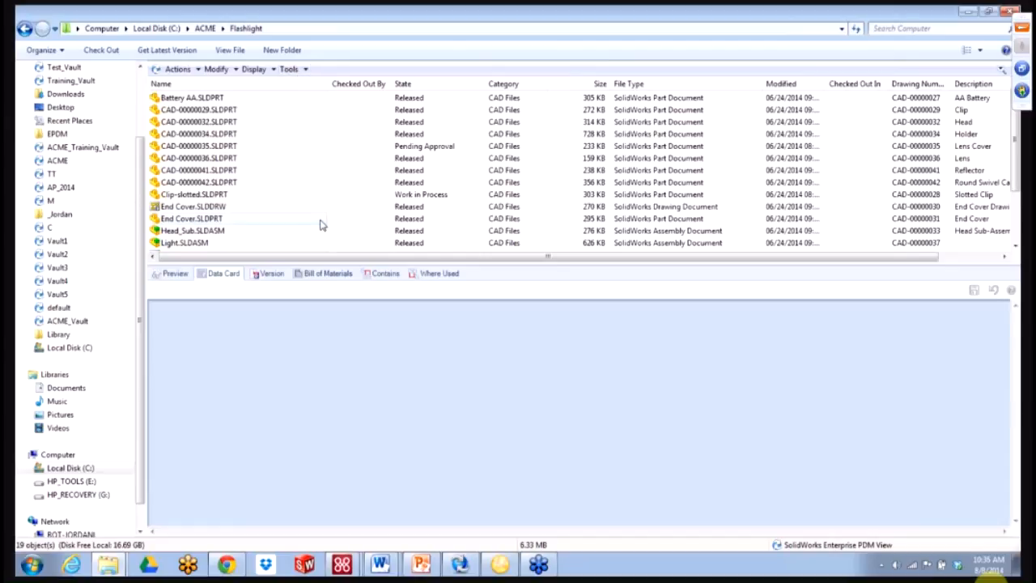
- Open the ACME vault's Dispatch add-in actions list and select Rename File - Dispatch
mouse_move(464, 564)
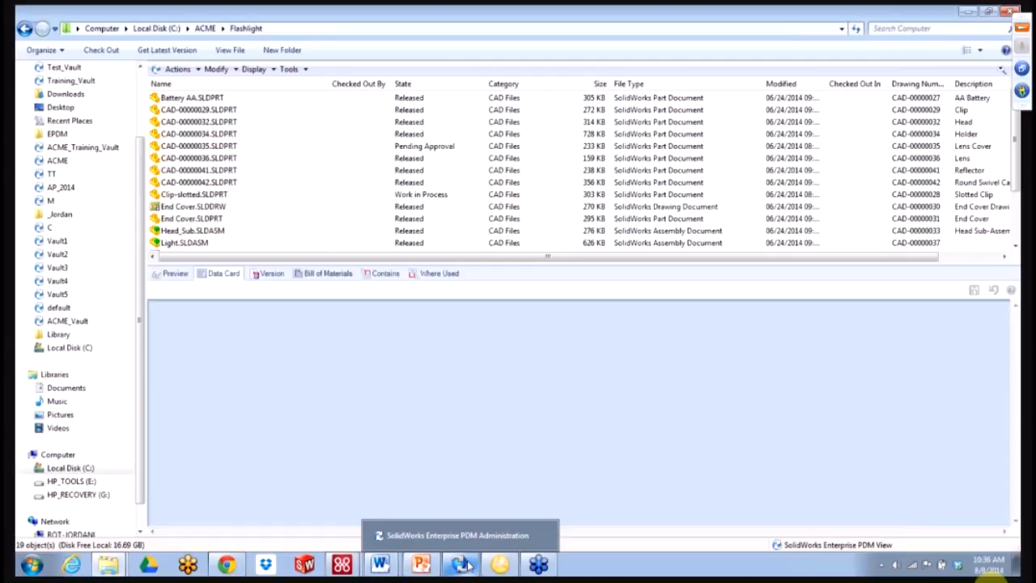
click(463, 564)
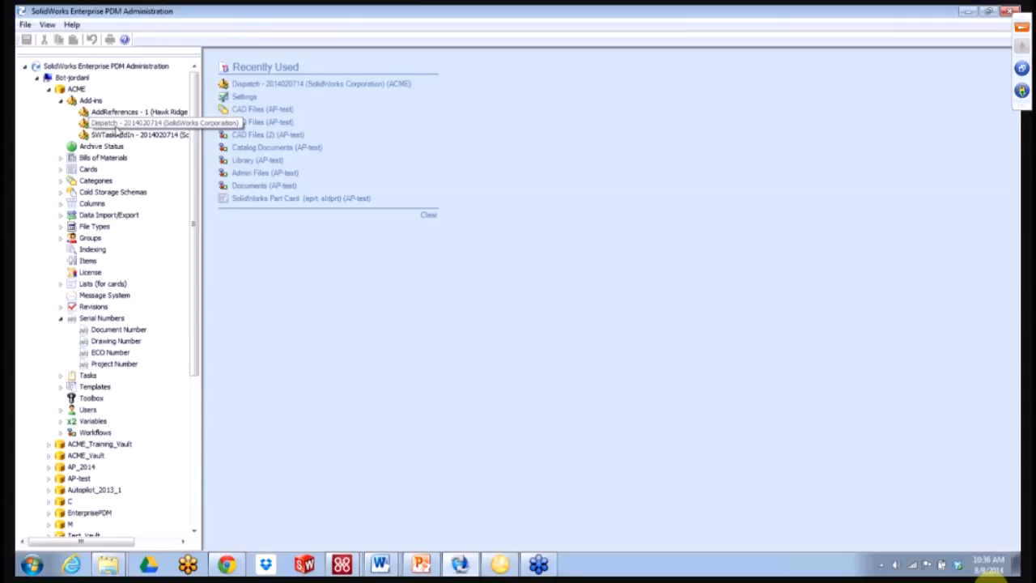
click(64, 101)
click(64, 101)
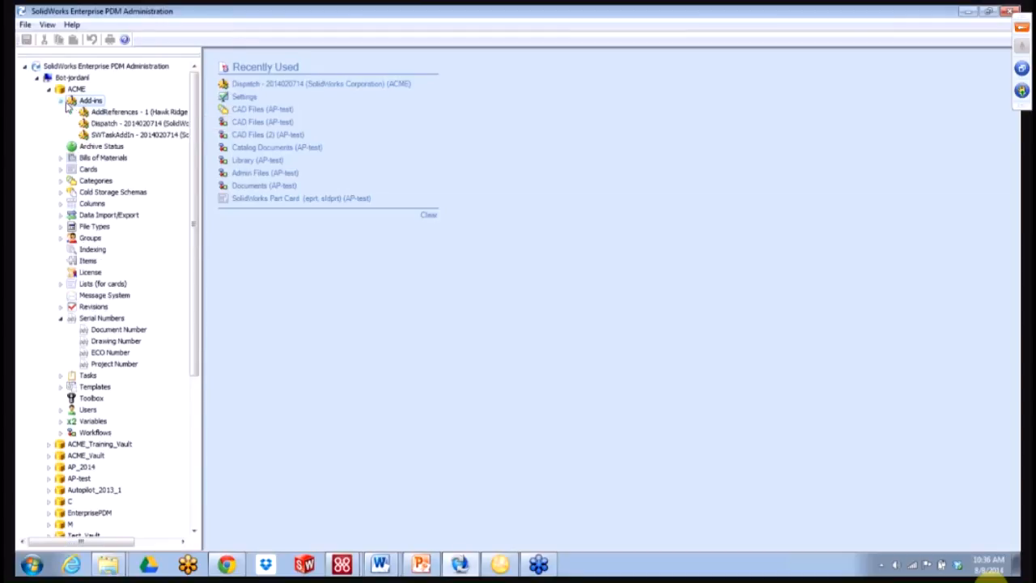
double_click(108, 123)
click(385, 382)
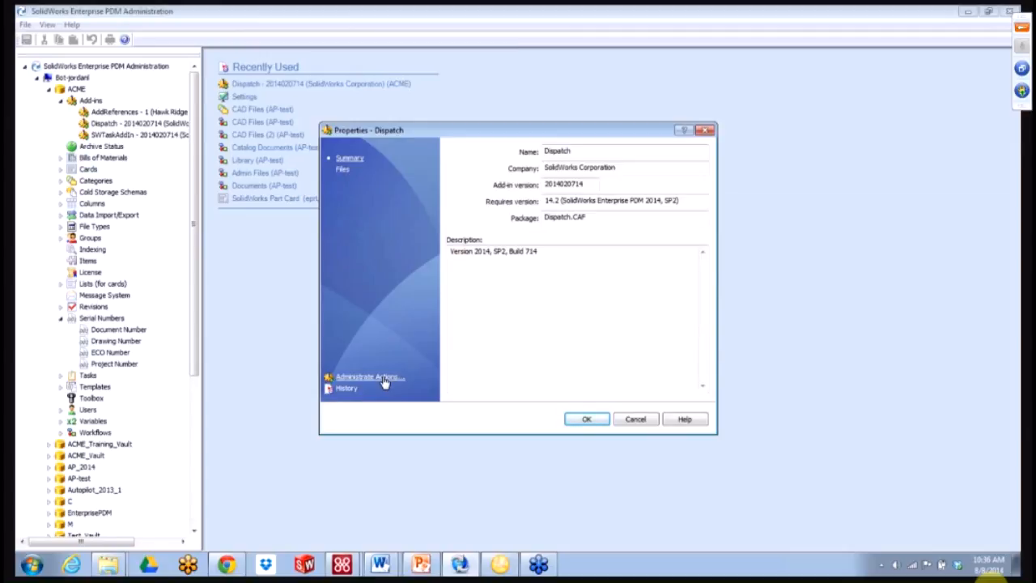
click(383, 379)
click(433, 217)
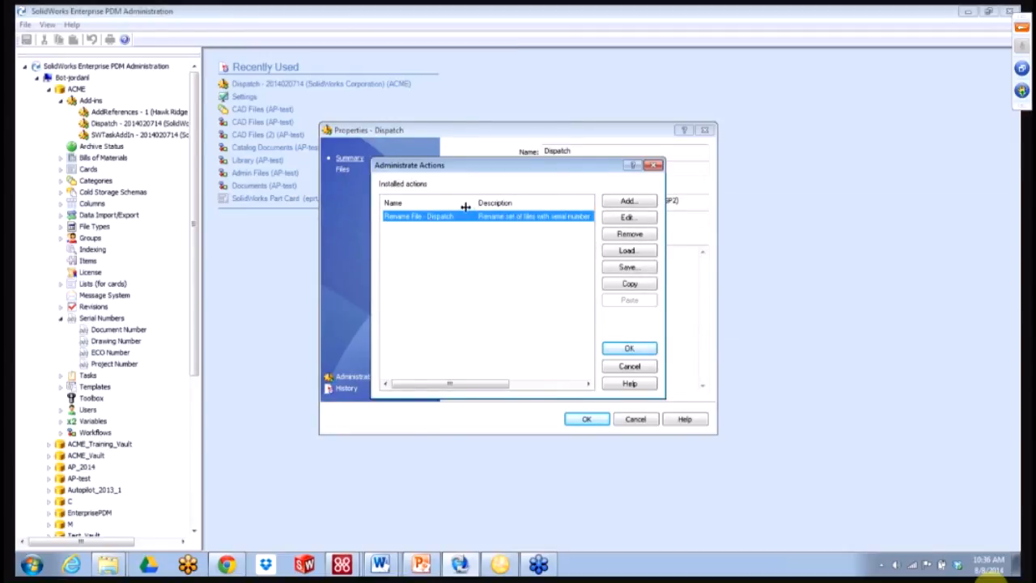
- Save the action in Summer School as 'Dispatch action to rename' (.acn) and close the list
click(610, 274)
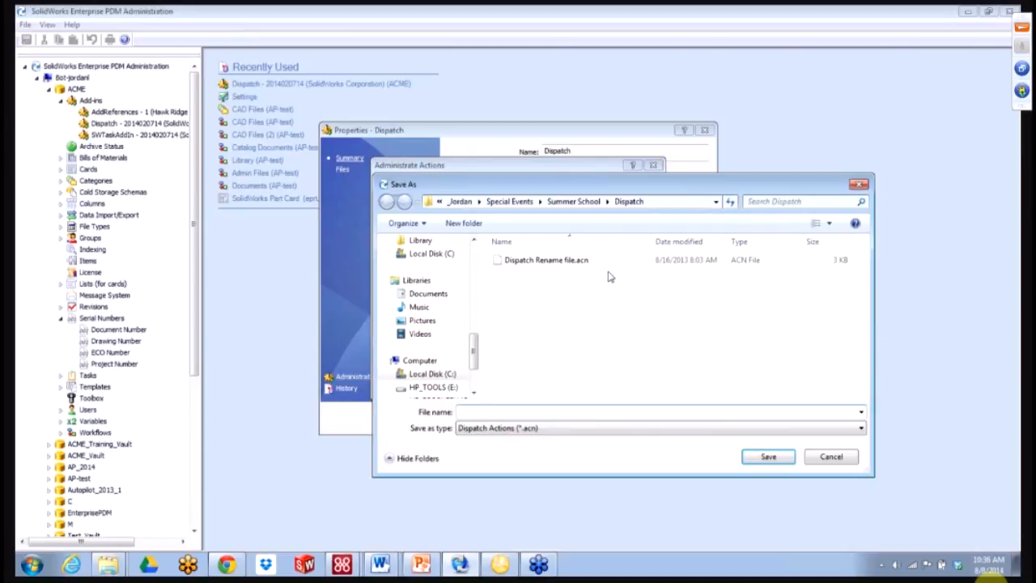
click(573, 202)
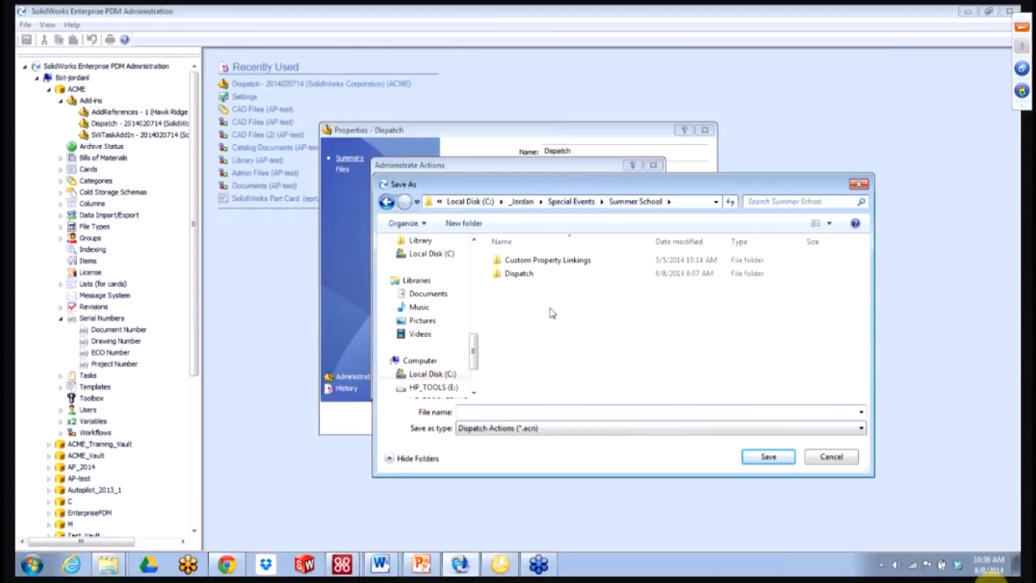
click(543, 412)
text(Dispatch action to rename files)
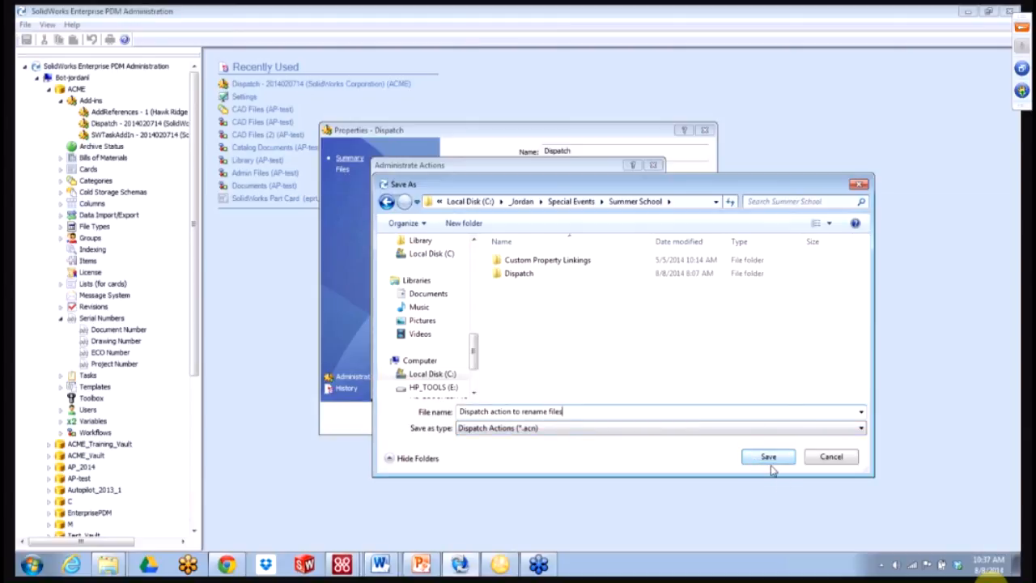
click(768, 457)
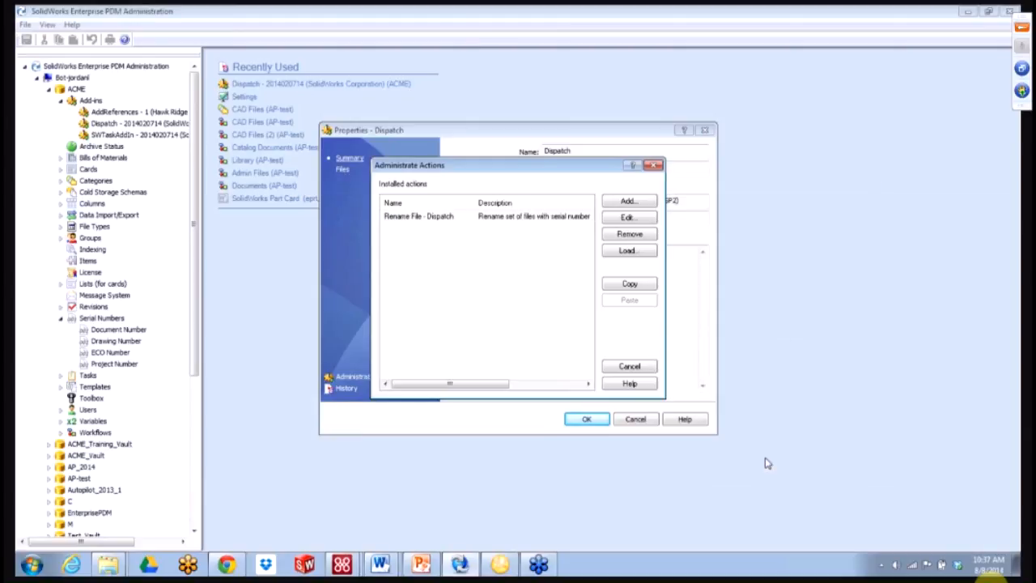
click(629, 350)
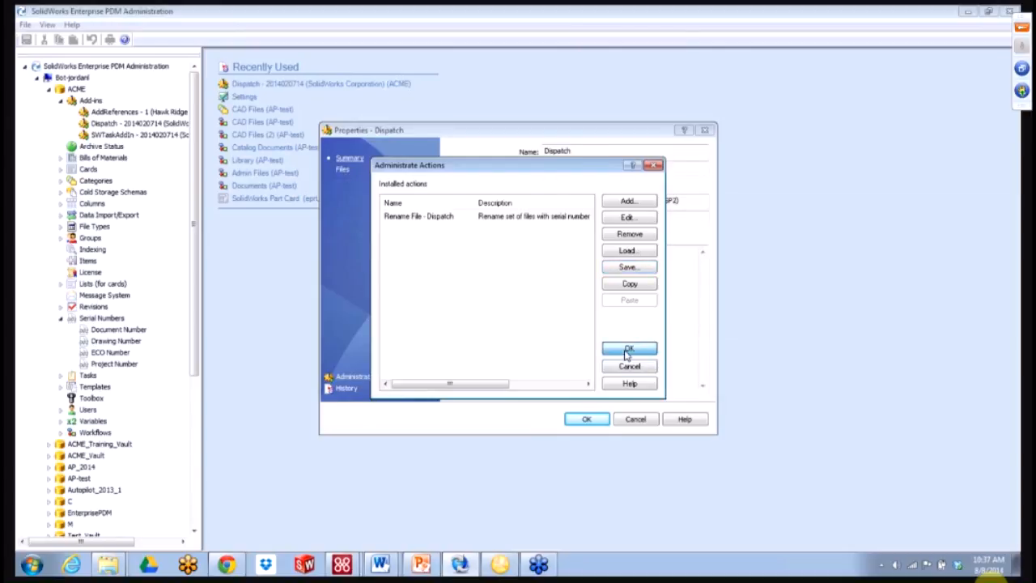
- Log into ACME_Vault and ACME_Training_Vault with their passwords and expand both add-ins folders
click(588, 421)
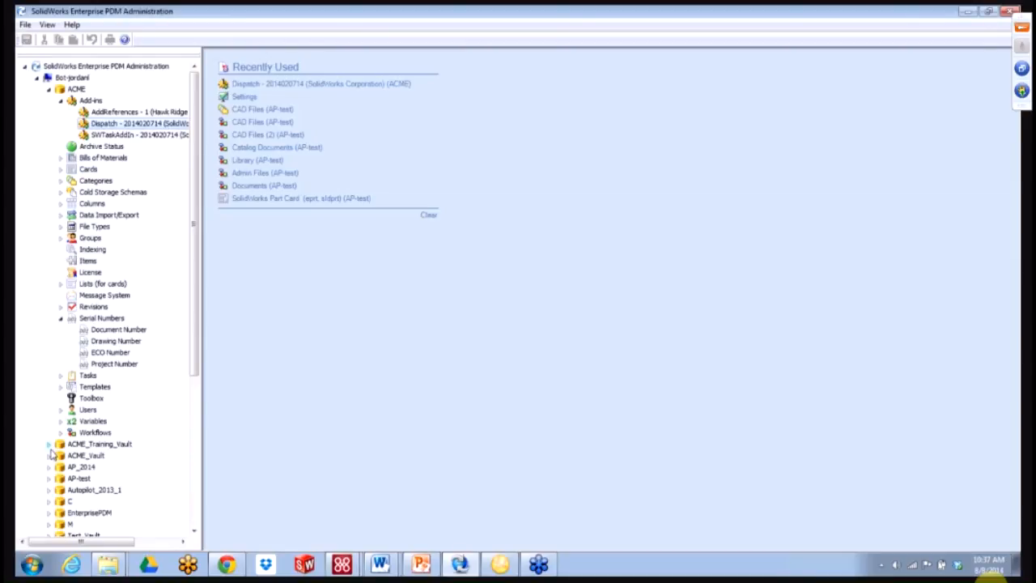
click(50, 456)
text(pdm)
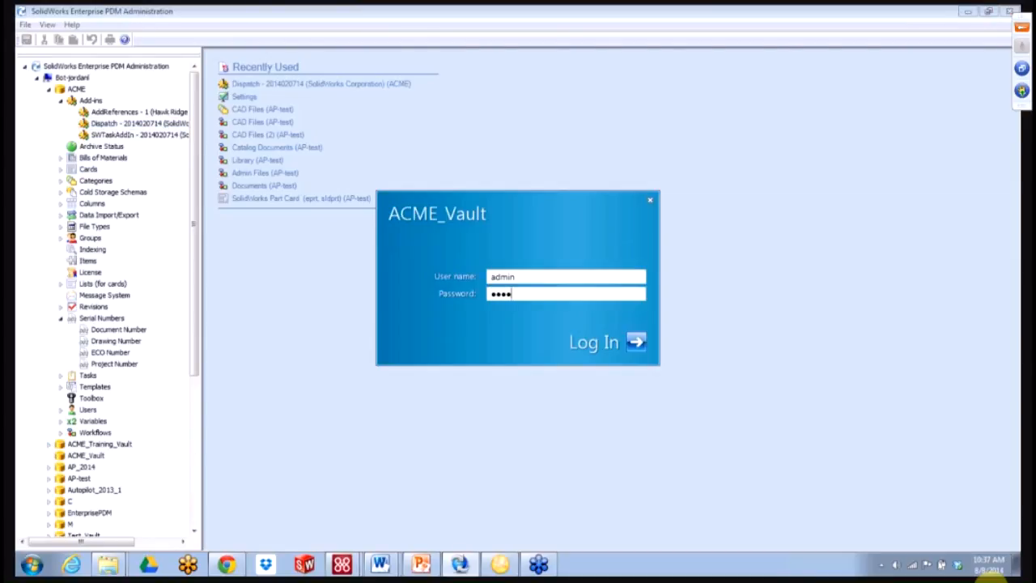
key(Return)
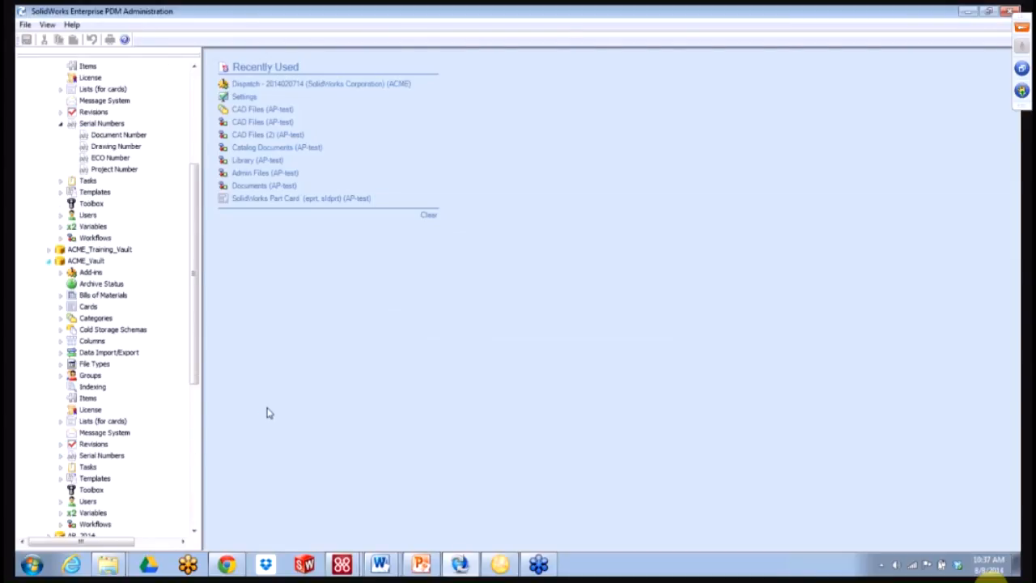
click(61, 272)
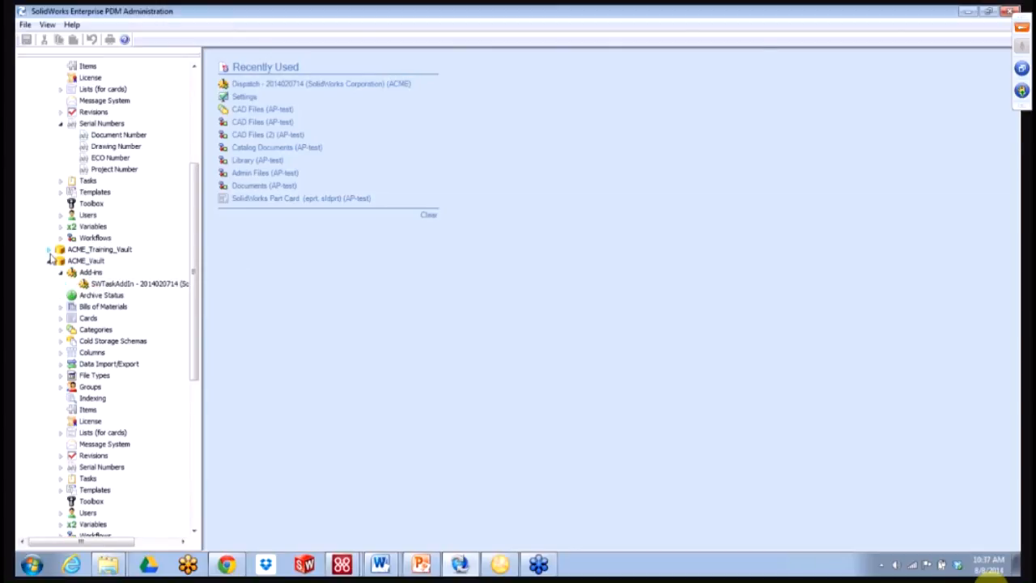
click(51, 253)
text(password)
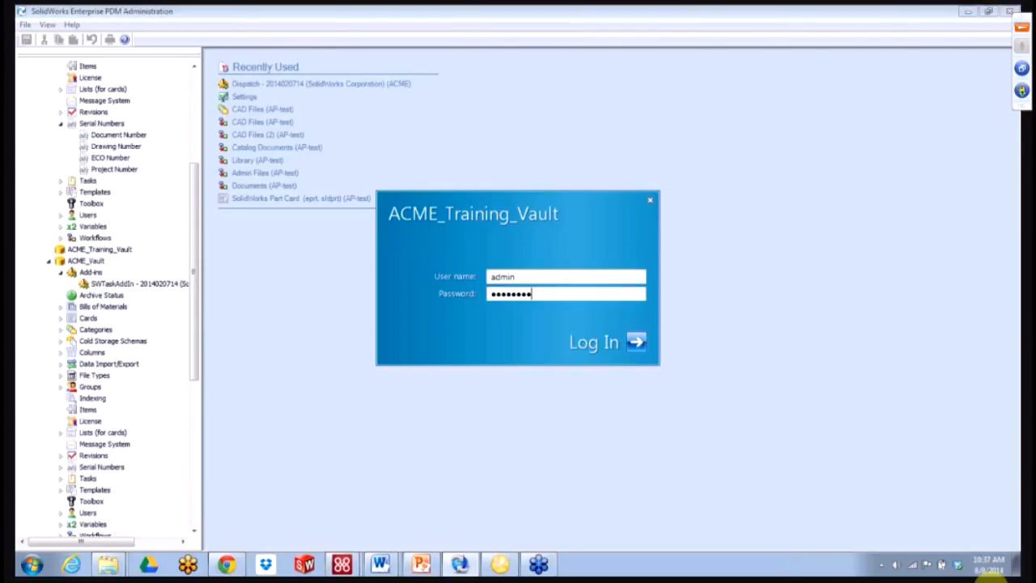
key(Return)
click(61, 261)
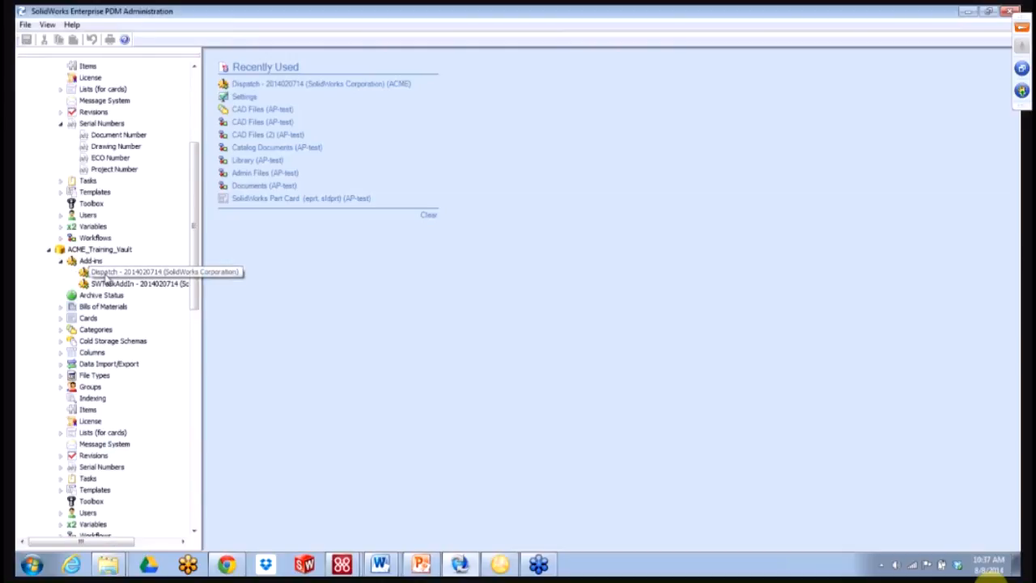
- Load 'Dispatch action to rename files.acn' into ACME_Training_Vault's Dispatch actions list
double_click(103, 273)
click(360, 376)
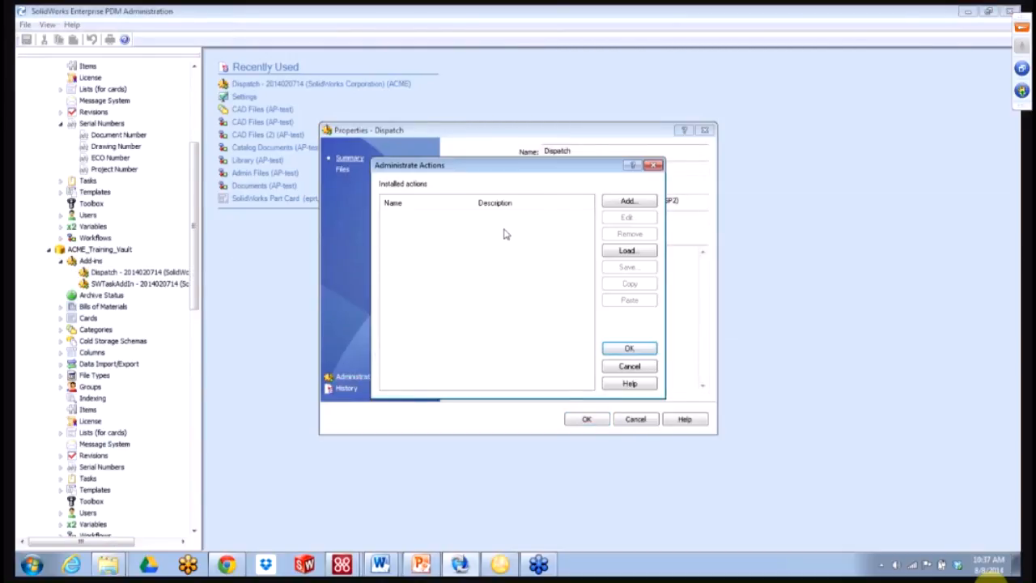
click(618, 254)
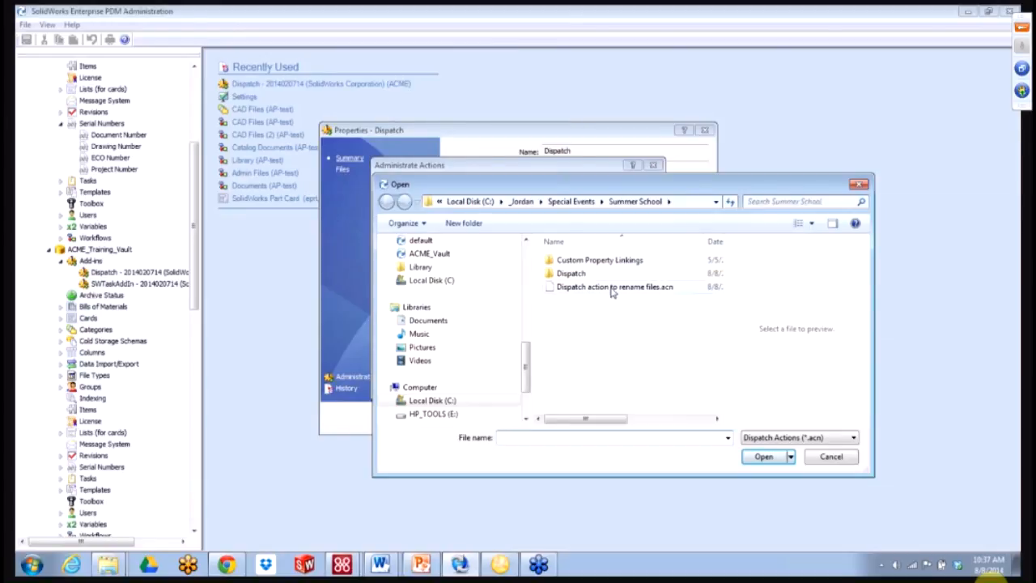
click(612, 291)
click(599, 291)
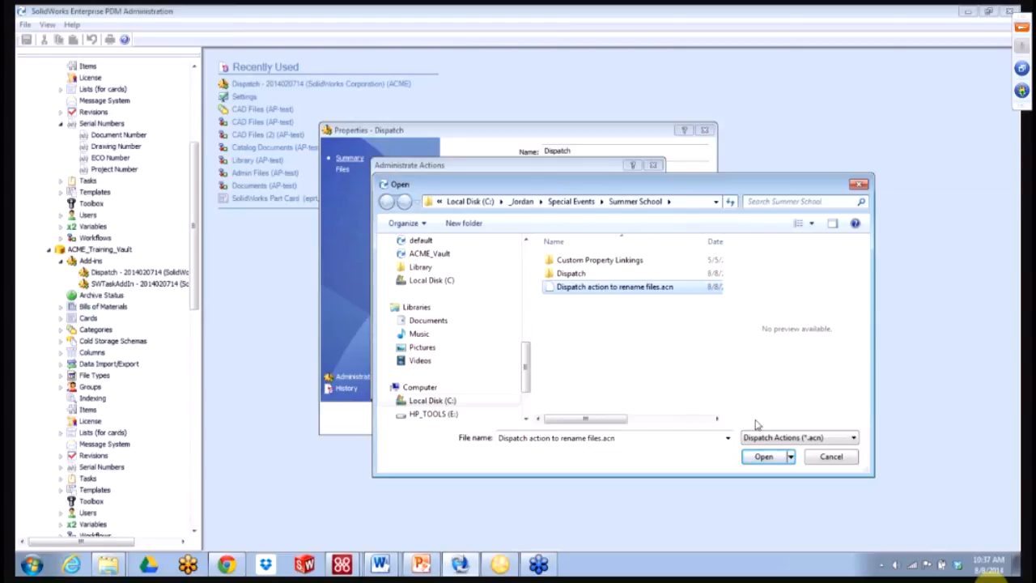
click(763, 457)
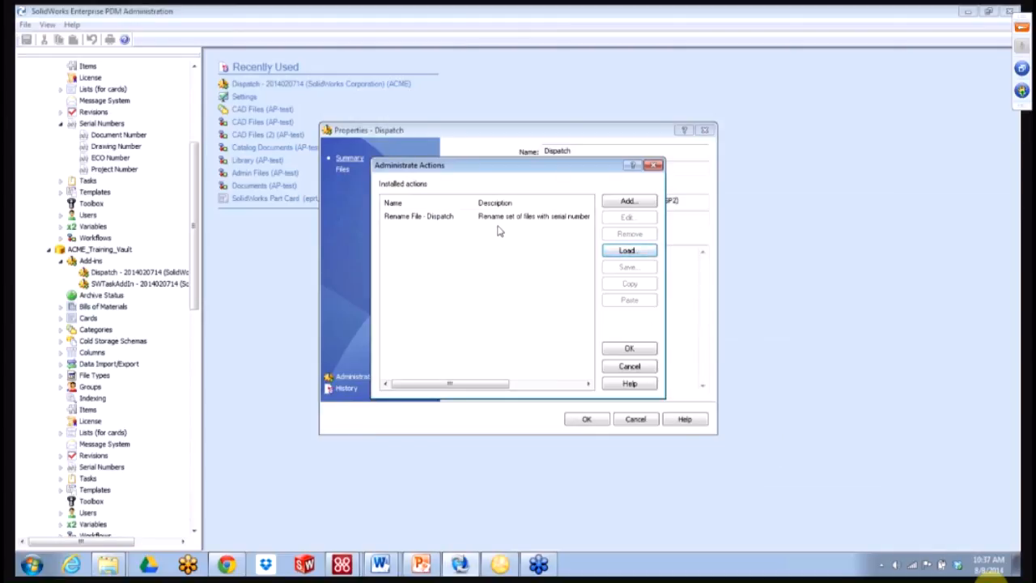
- Review the imported Rename File - Dispatch action unchanged and OK out of all three dialogs
double_click(454, 218)
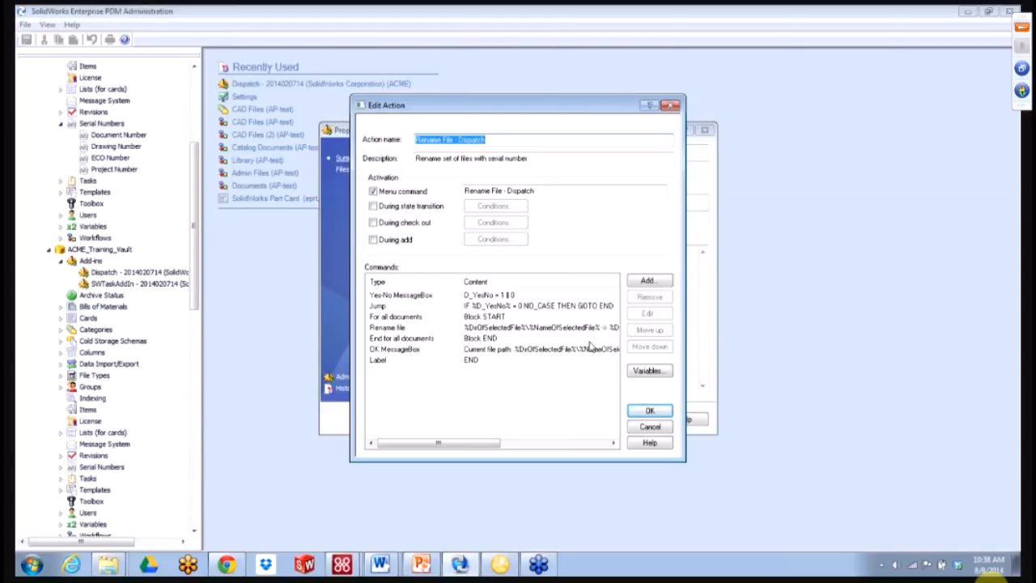
click(649, 413)
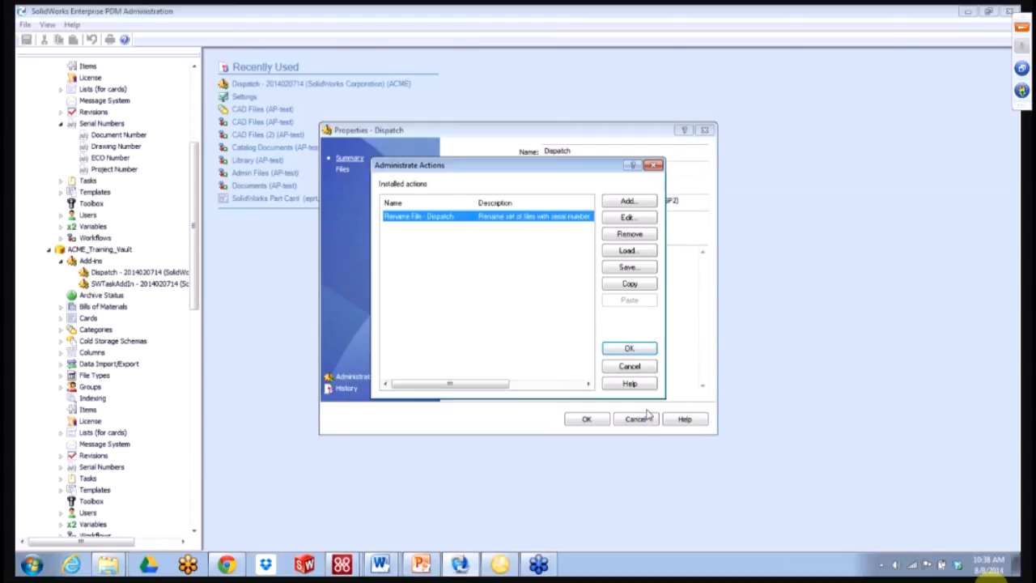
click(607, 346)
click(587, 419)
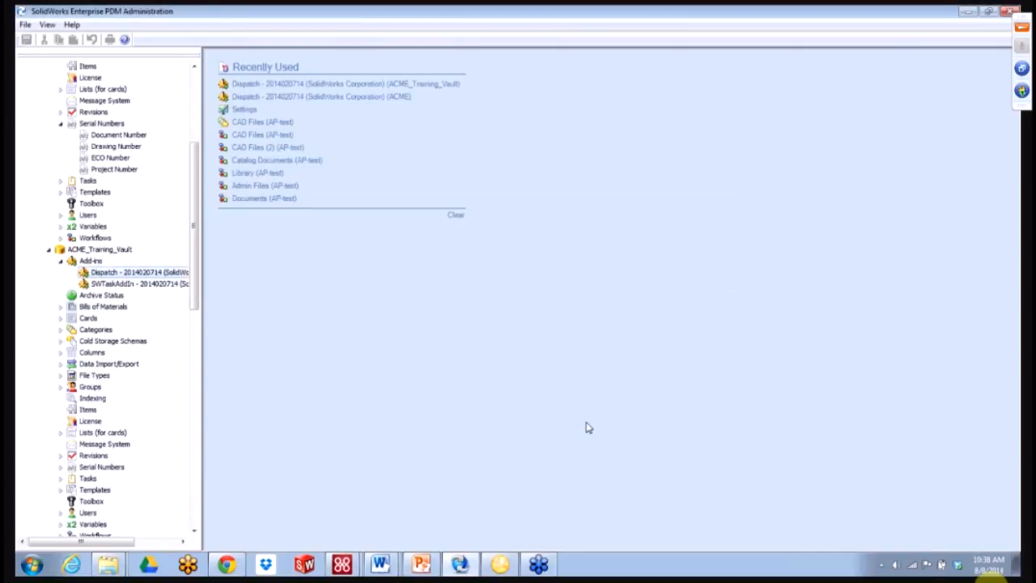
- Reopen the ACME Dispatch add-in's actions list and select Rename File - Dispatch
drag(195, 238, 195, 166)
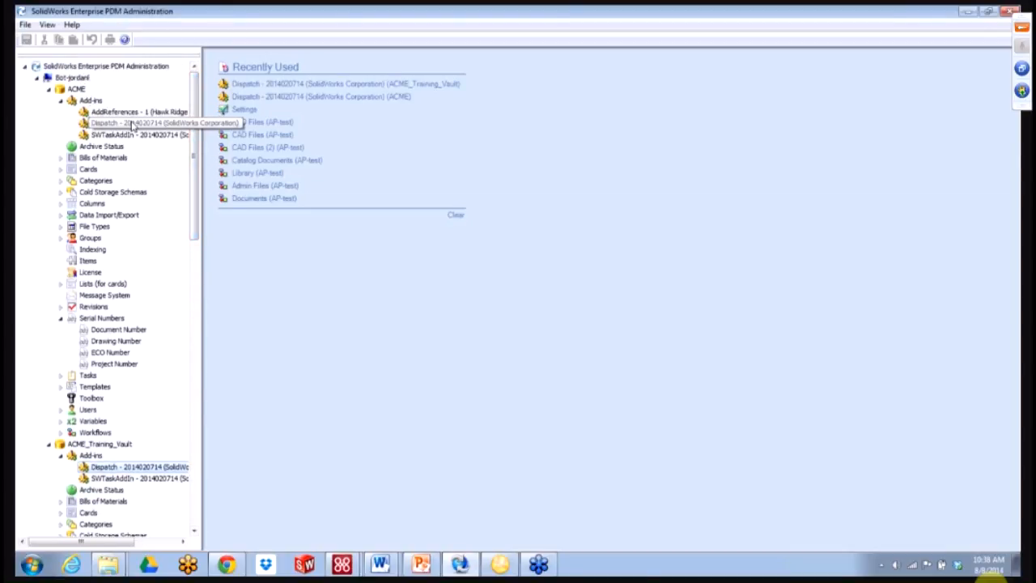
double_click(132, 123)
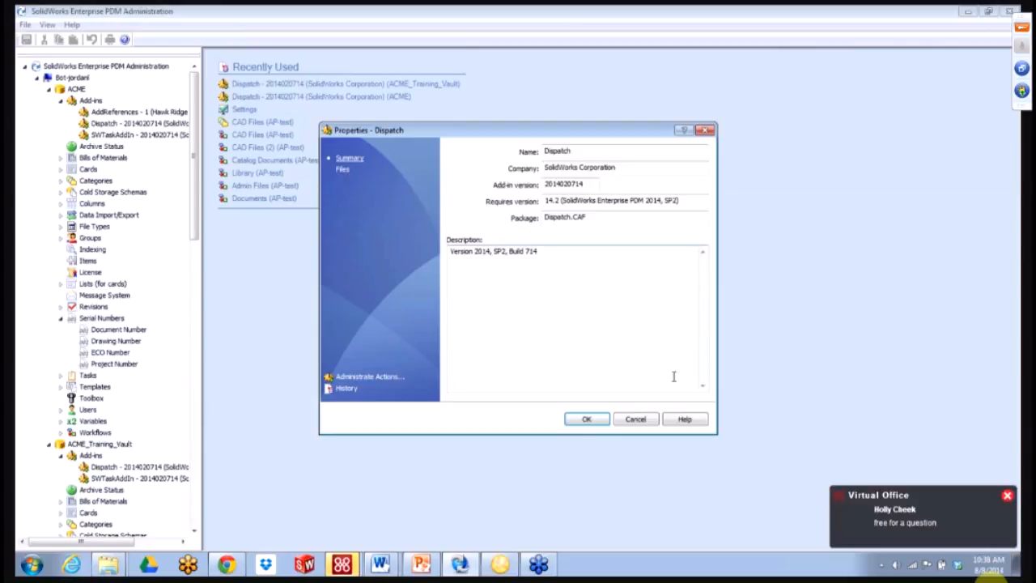
click(1006, 495)
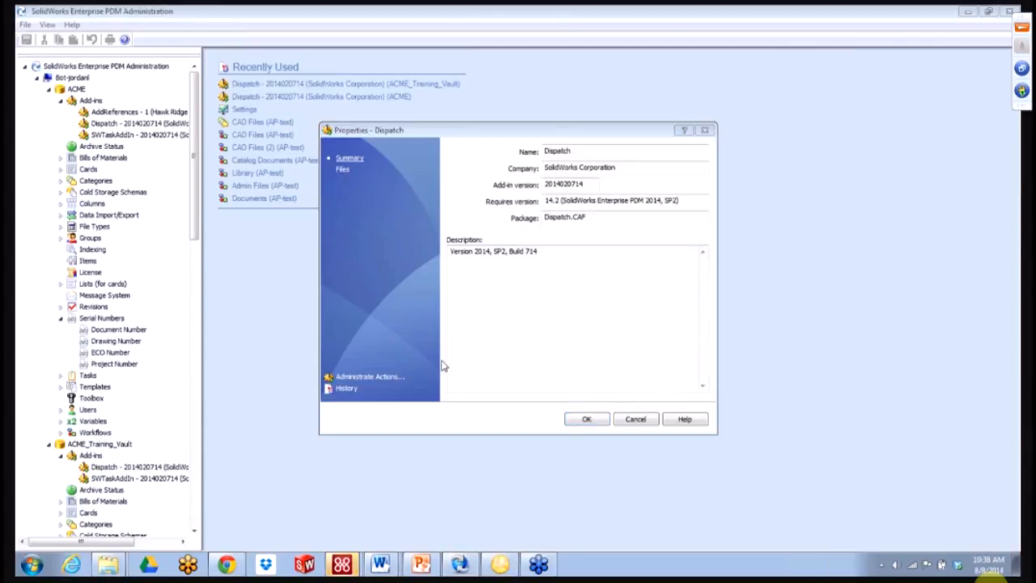
click(371, 377)
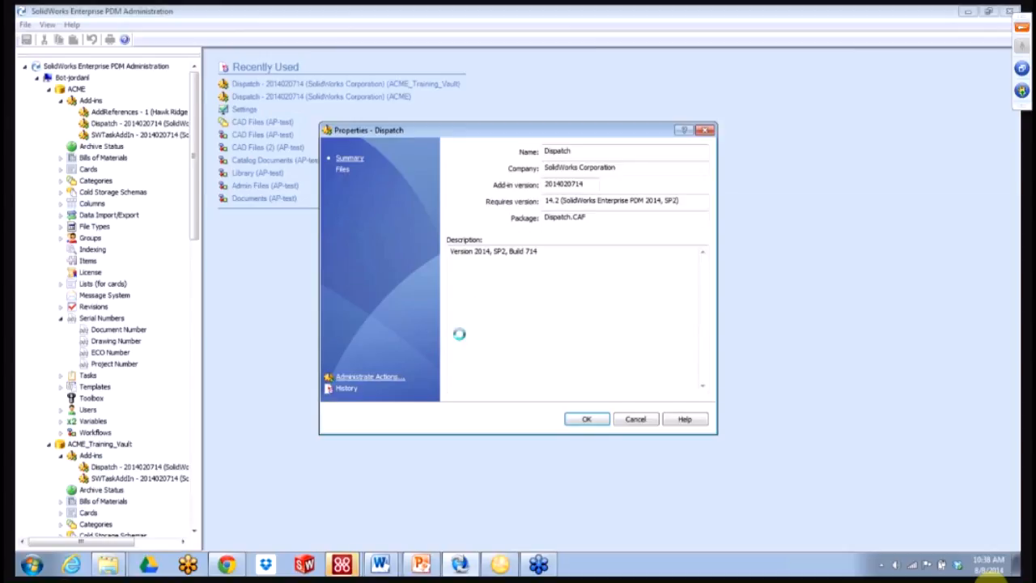
click(419, 218)
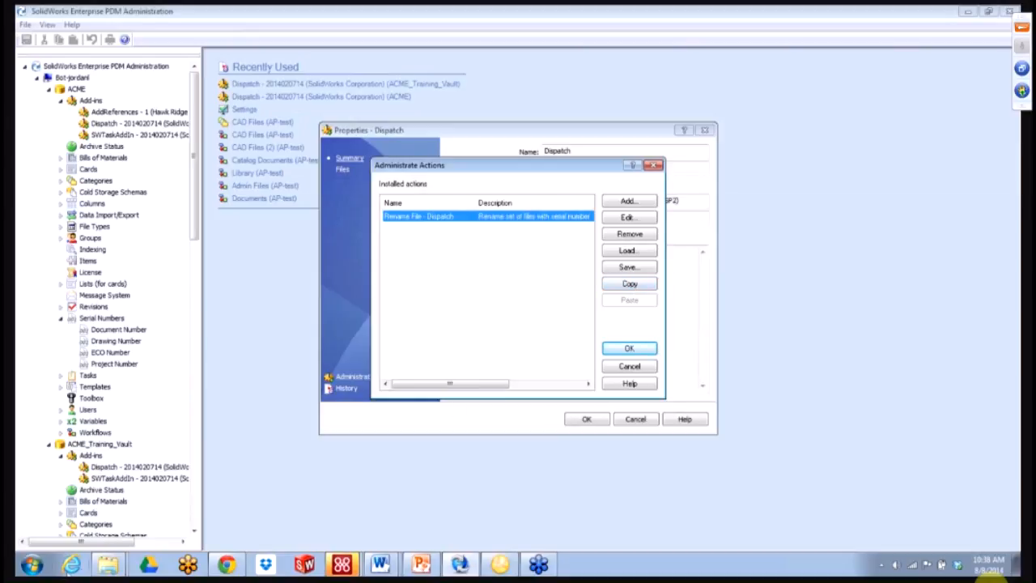
- In the Flashlight vault folder, check CAD-00000035.SLDPRT and End Cover.SLDPRT, then return to PDM Administration
click(108, 563)
click(99, 534)
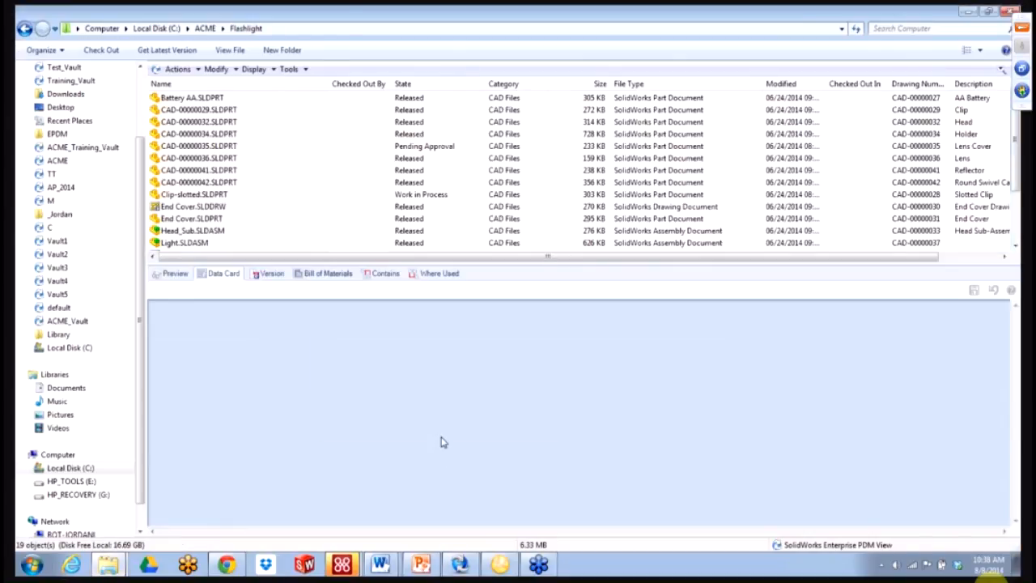
click(261, 147)
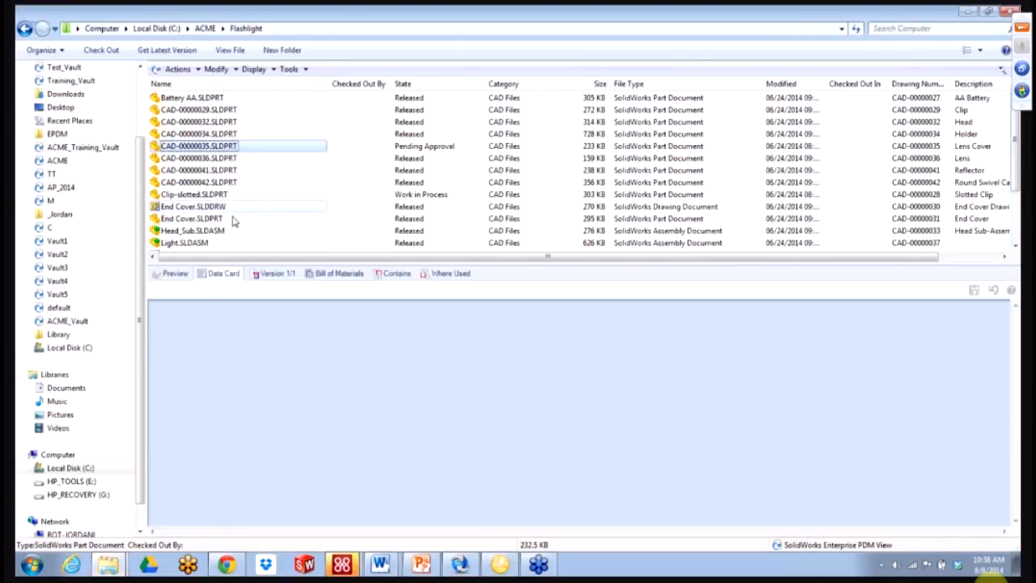
click(234, 219)
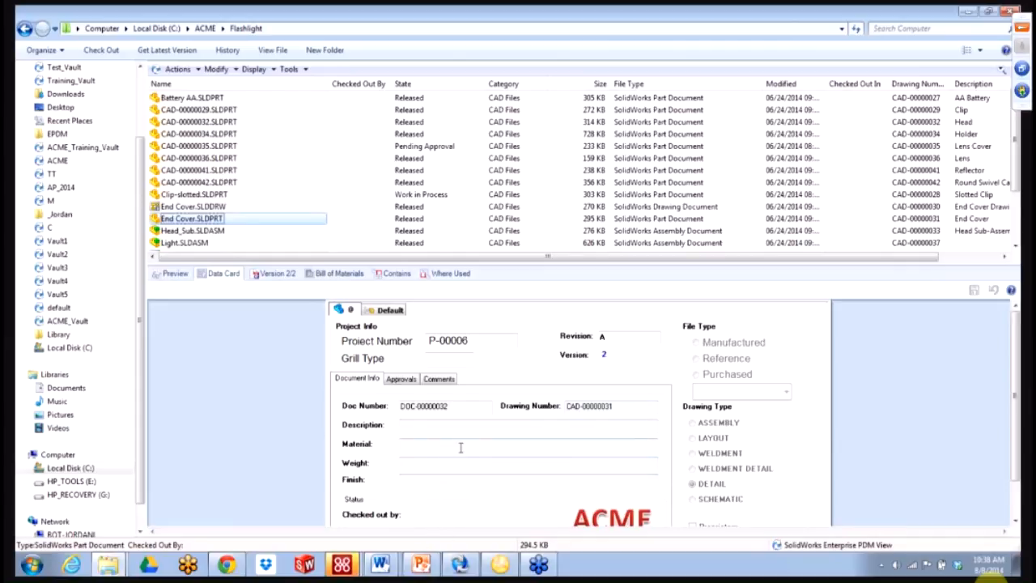
click(456, 566)
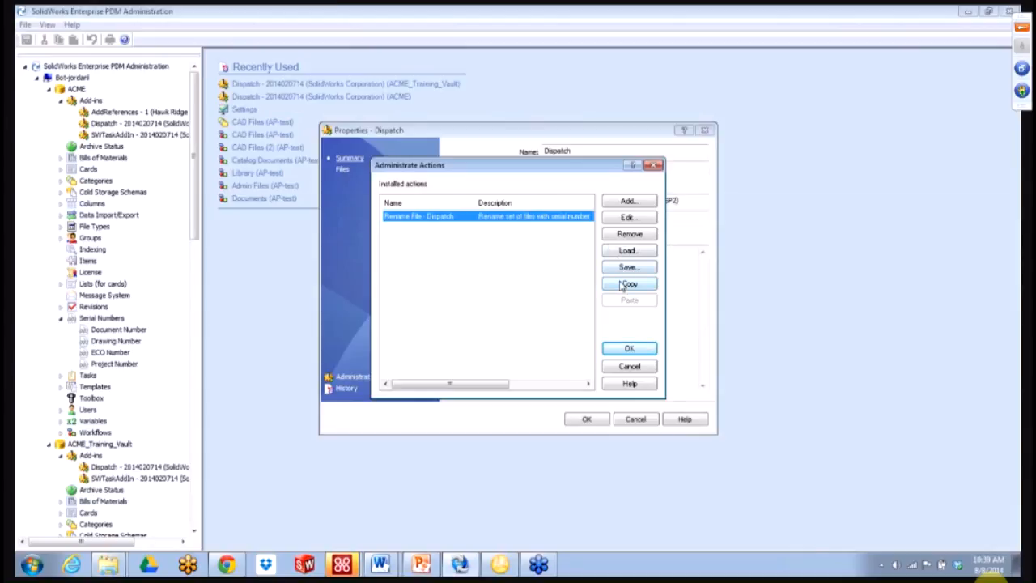
- Copy and paste Rename File - Dispatch, then open 'Copy of Rename File - Dispatch' for editing
click(625, 284)
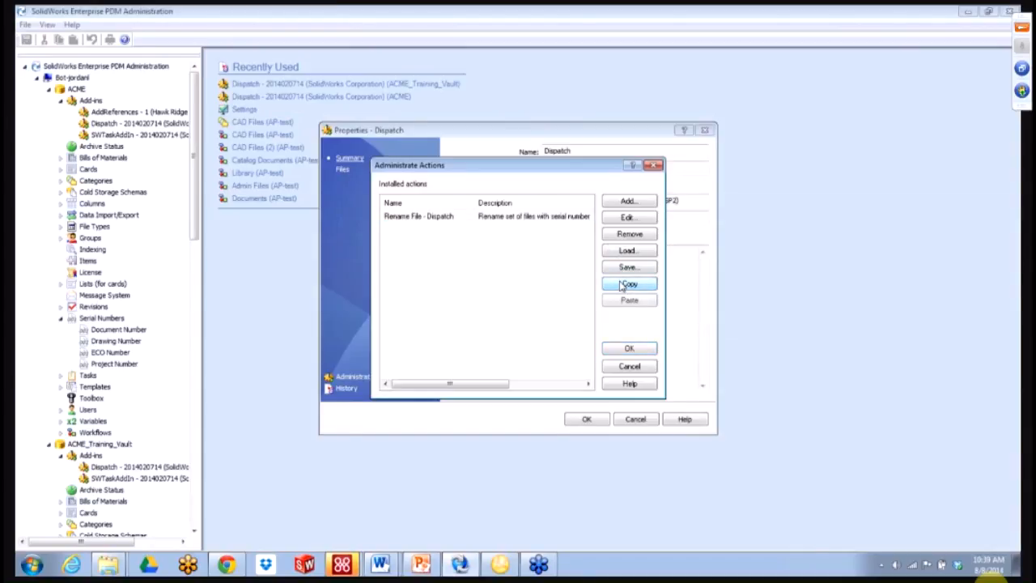
click(625, 301)
click(413, 231)
double_click(413, 230)
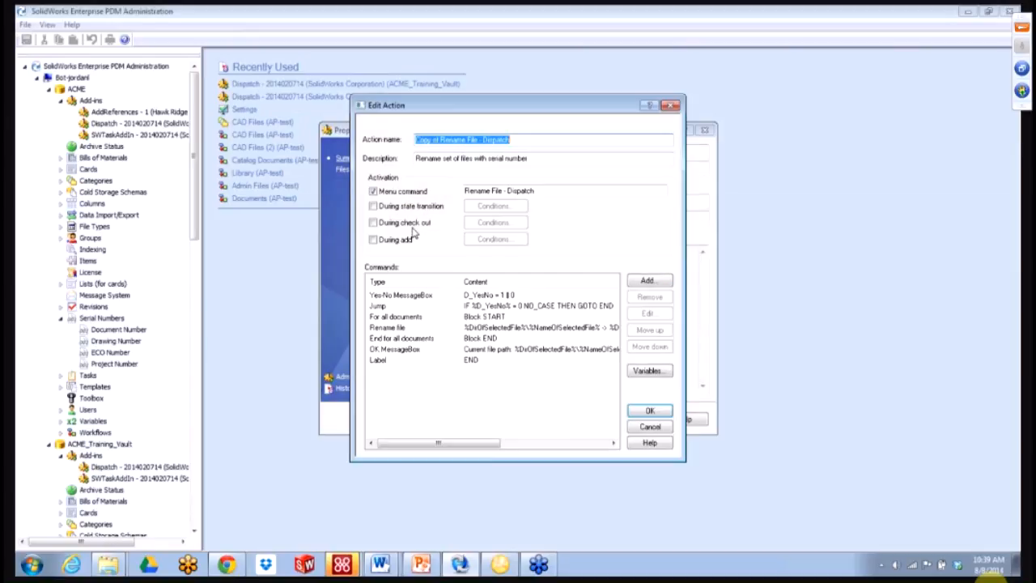
click(455, 140)
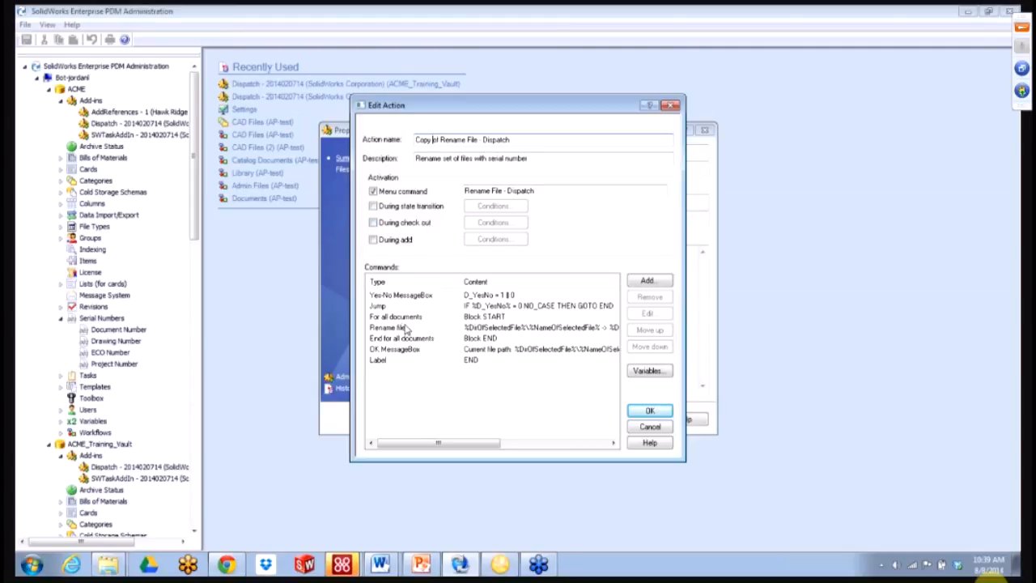
mouse_move(106, 568)
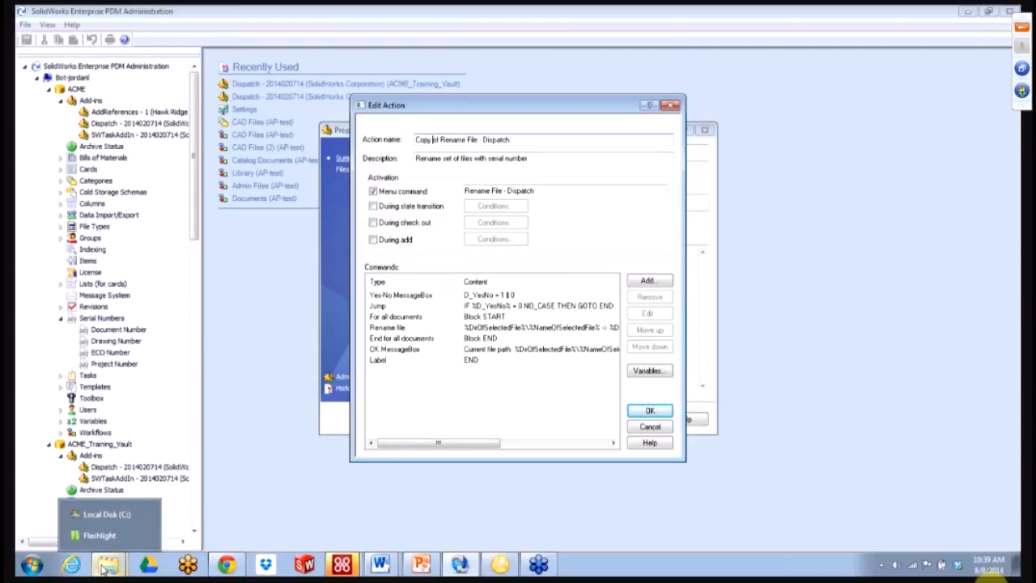
click(108, 539)
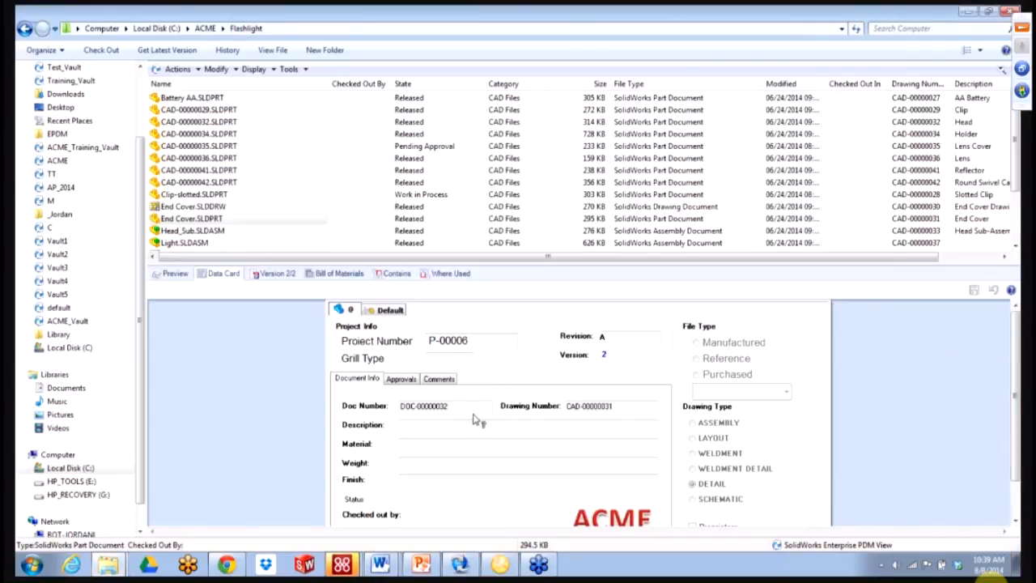
mouse_move(476, 414)
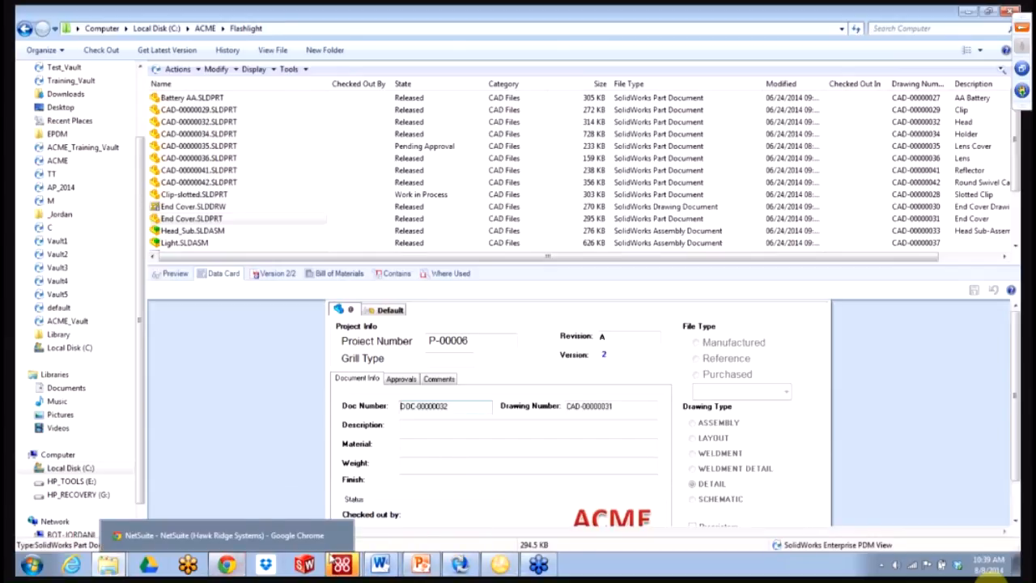
click(458, 564)
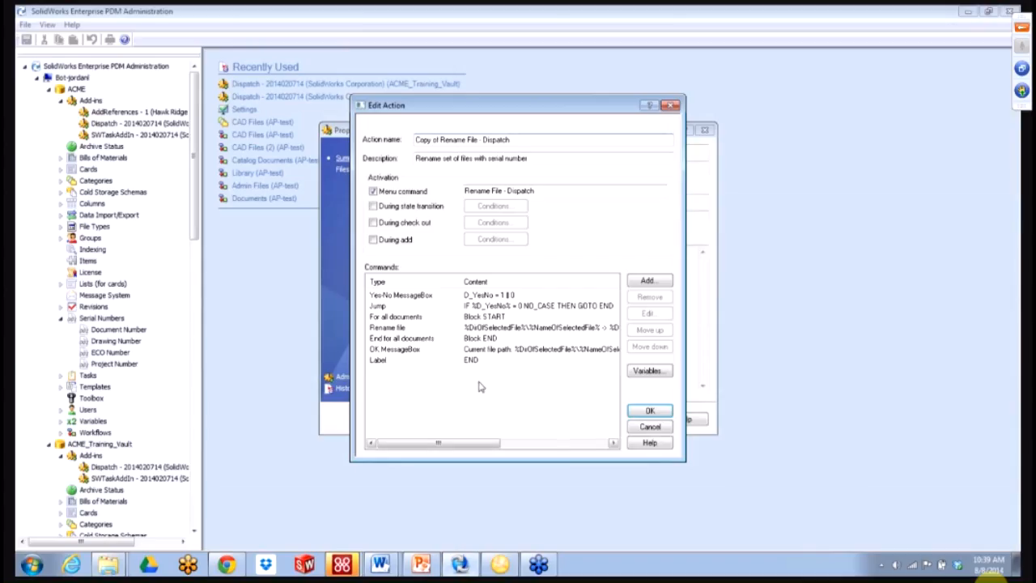
- Set the rename command's D_SerialNumber variable to use the Document Number data card variable
double_click(396, 327)
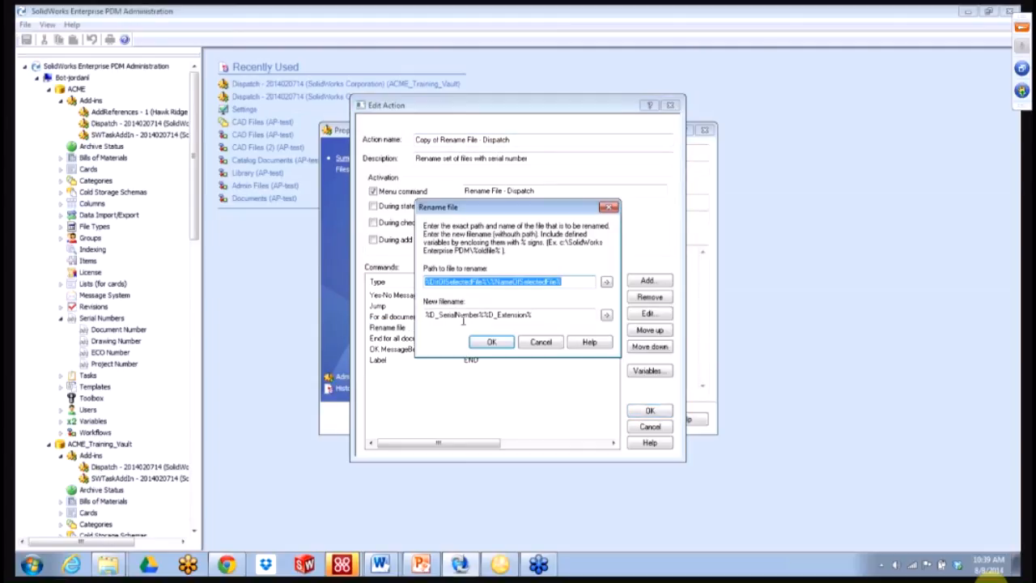
click(468, 314)
click(606, 314)
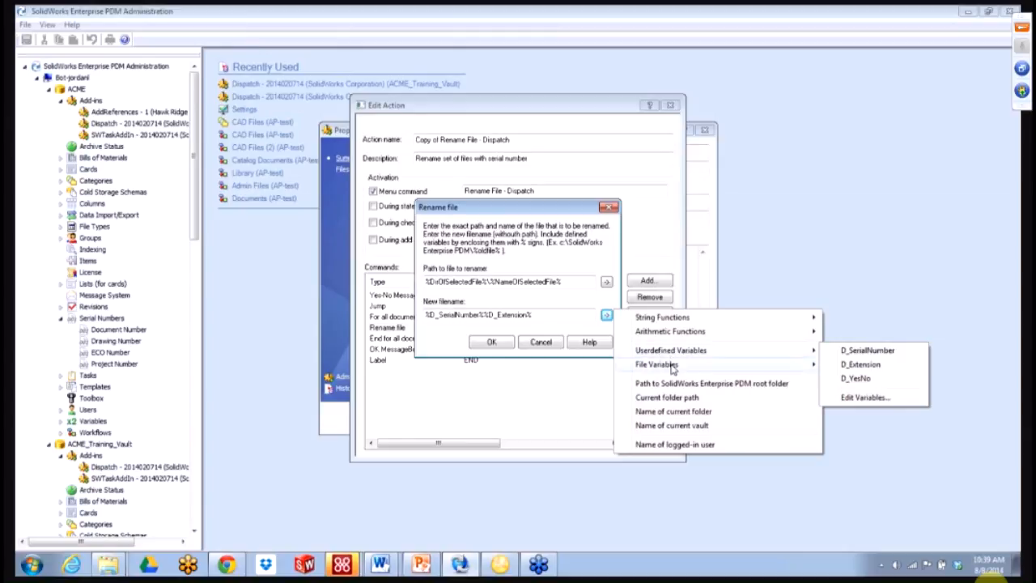
mouse_move(809, 352)
click(853, 397)
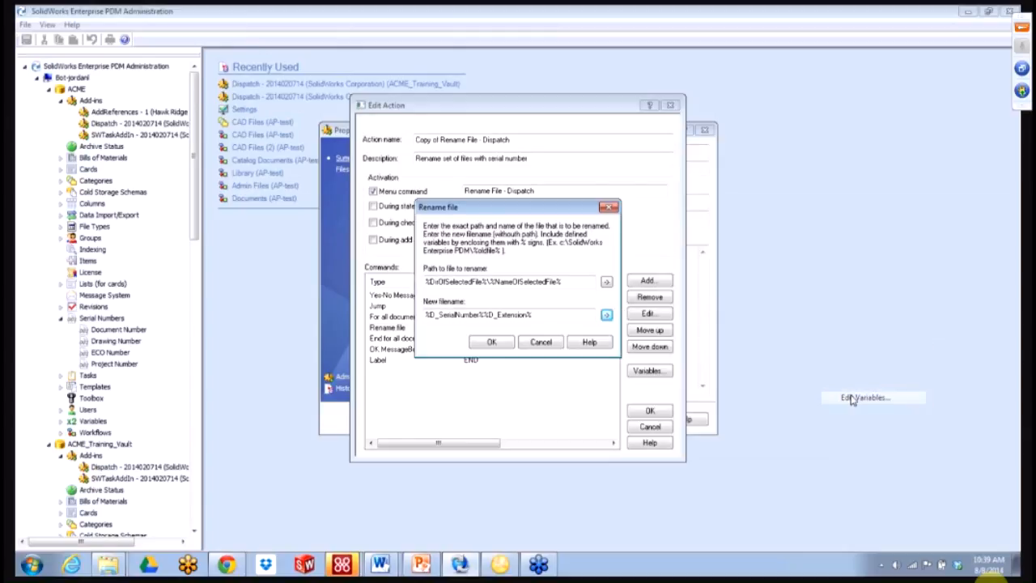
click(396, 188)
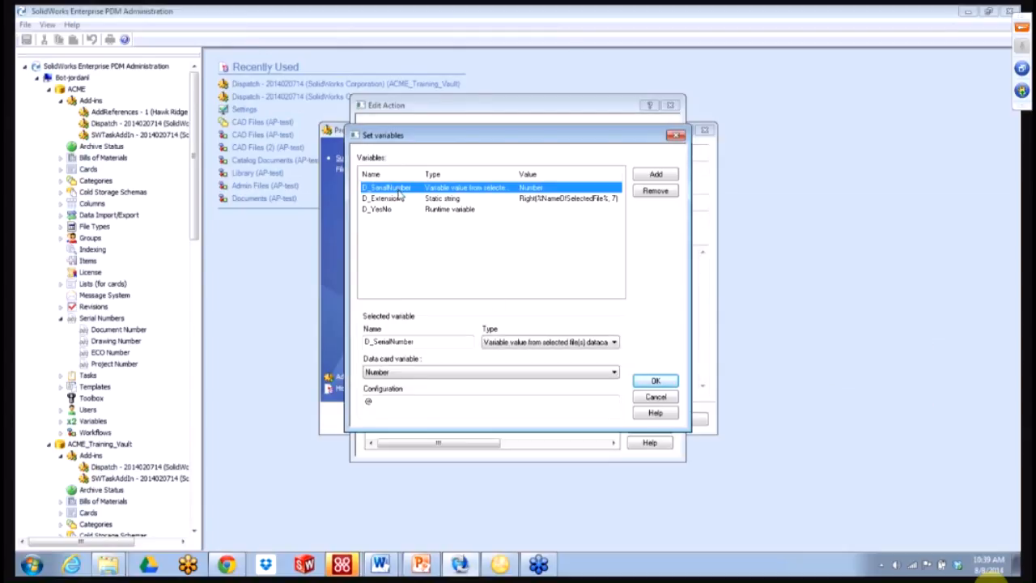
click(488, 378)
drag(616, 283, 624, 205)
click(457, 228)
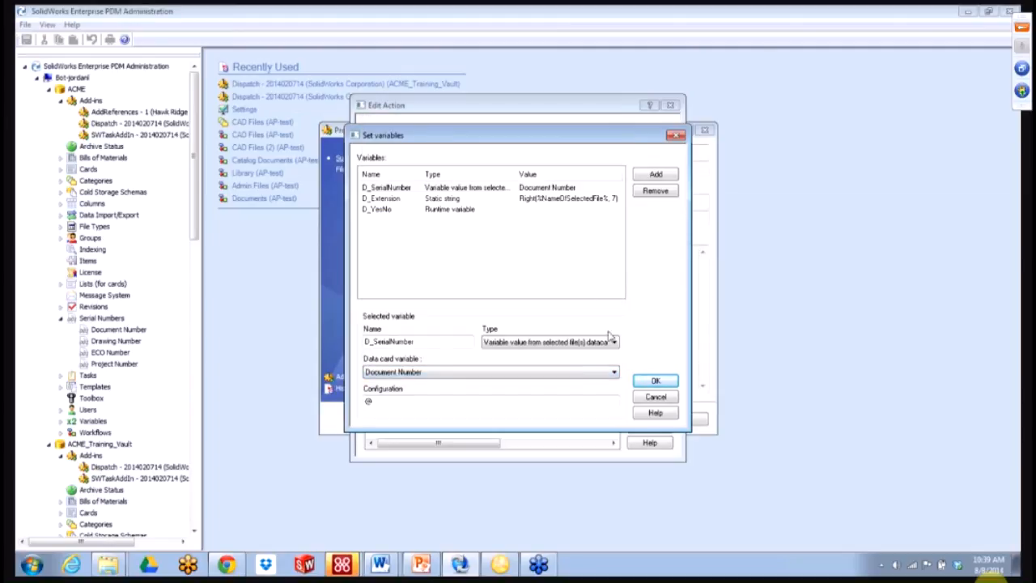
click(656, 381)
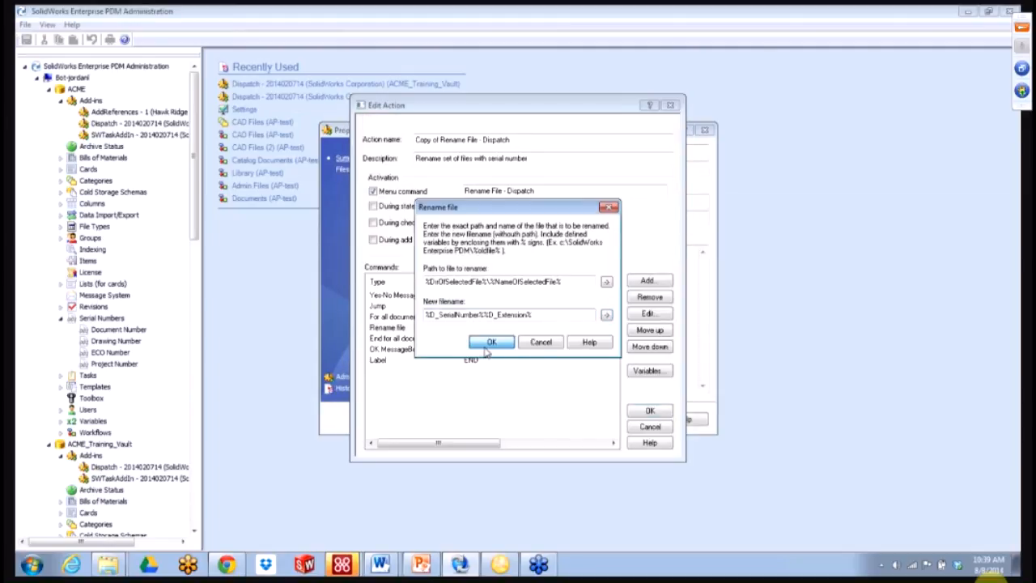
click(488, 344)
- Rename the menu command to 'Rename File - Dispatch - Document Number' and save the action
drag(525, 139, 502, 139)
click(548, 190)
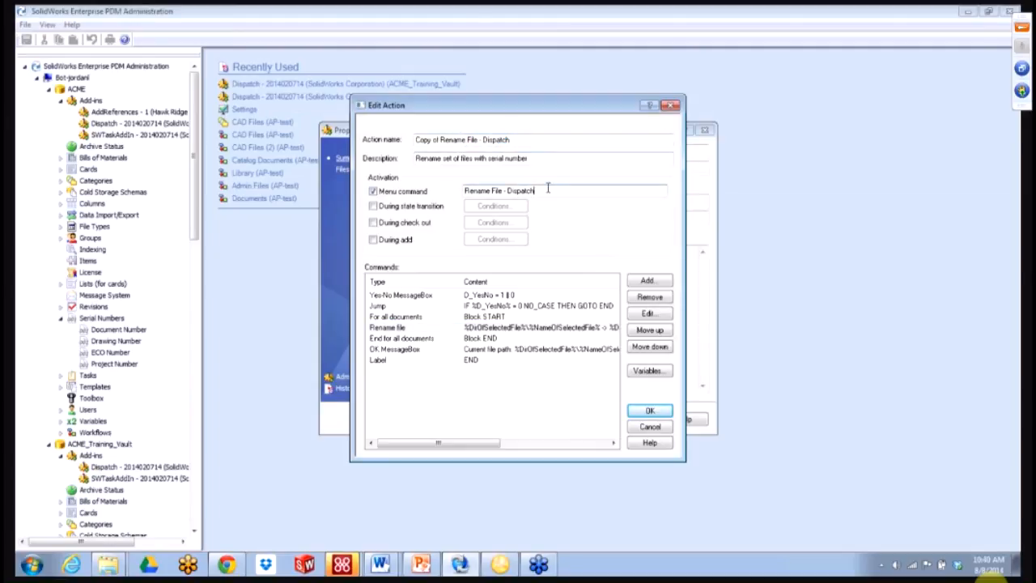
text(ument Nub)
key(BackSpace)
text(mber)
click(649, 412)
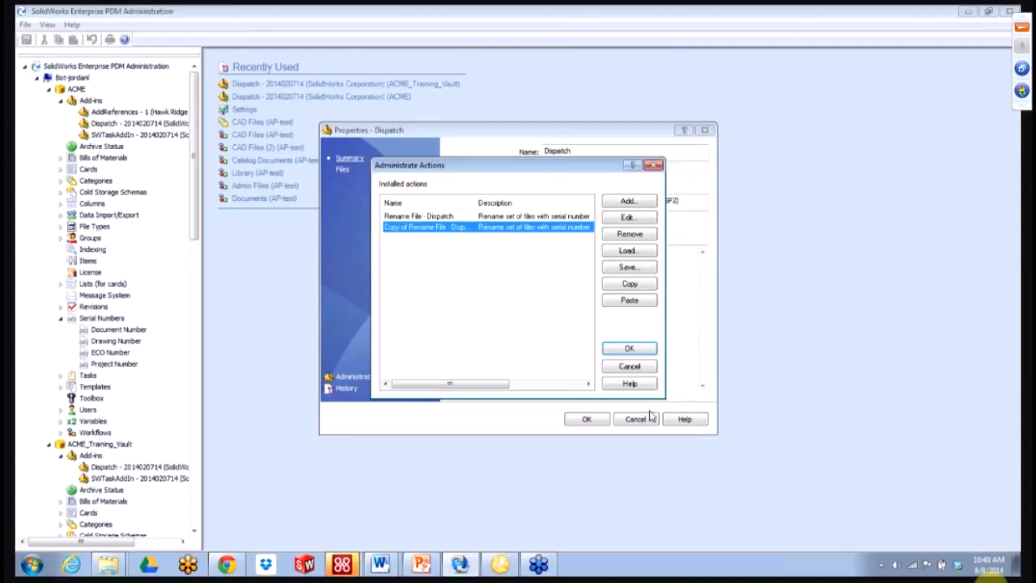
click(623, 350)
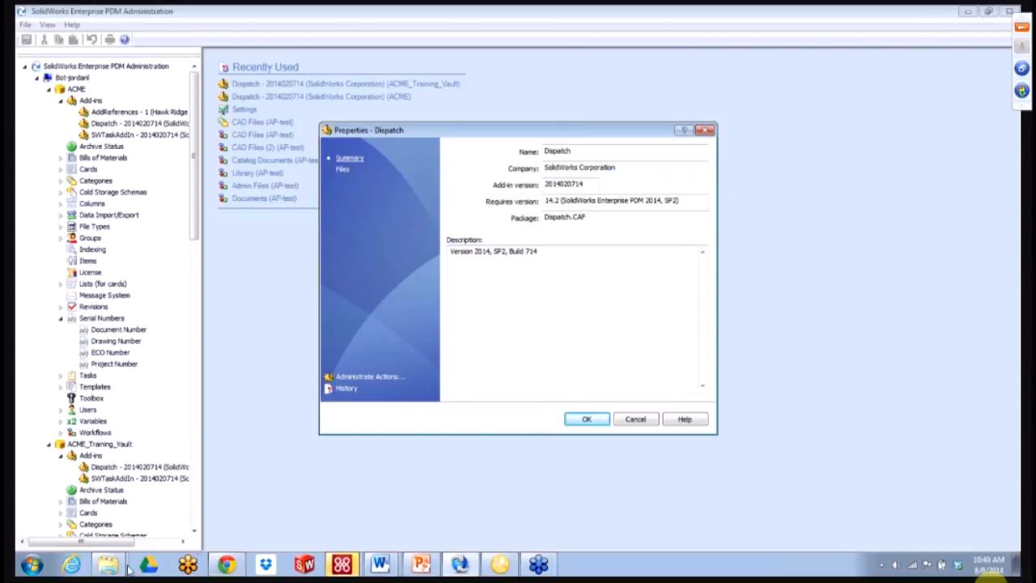
- Run Rename File - Dispatch - Document Number on Switch.SLDPRT, confirming Yes and the result message
mouse_move(108, 564)
click(91, 535)
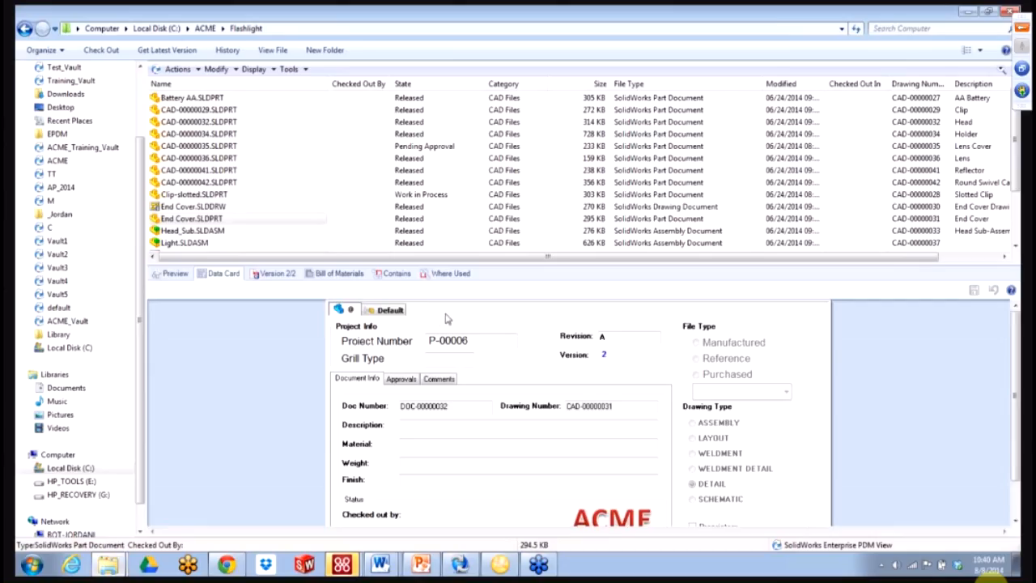
click(265, 220)
click(270, 231)
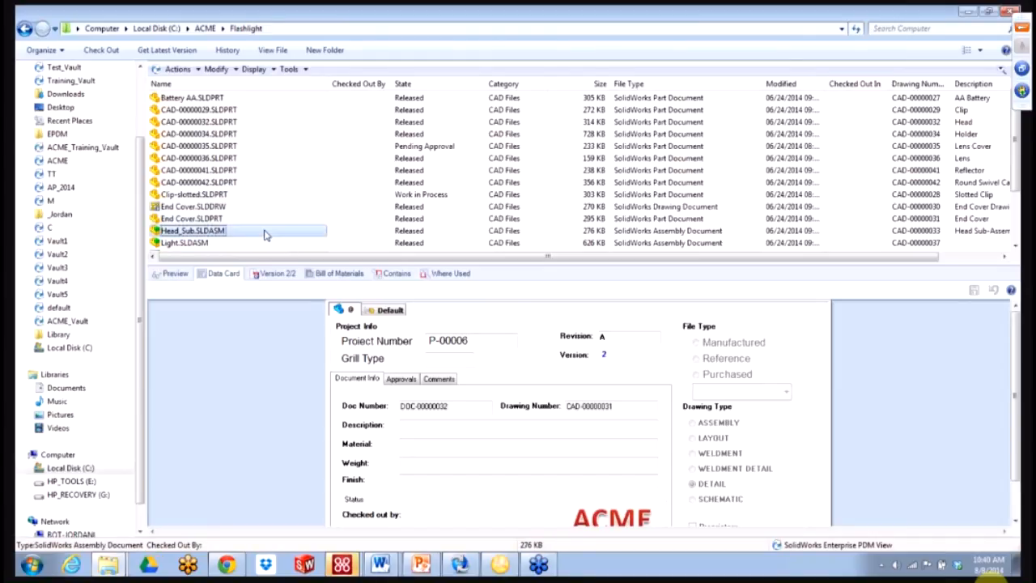
scroll(271, 232, down, 2)
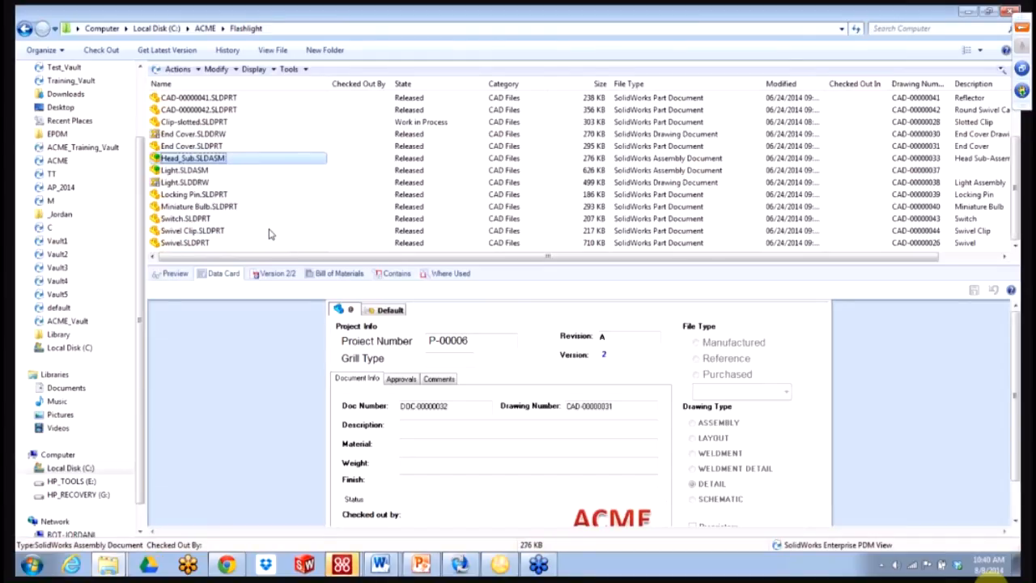
click(220, 219)
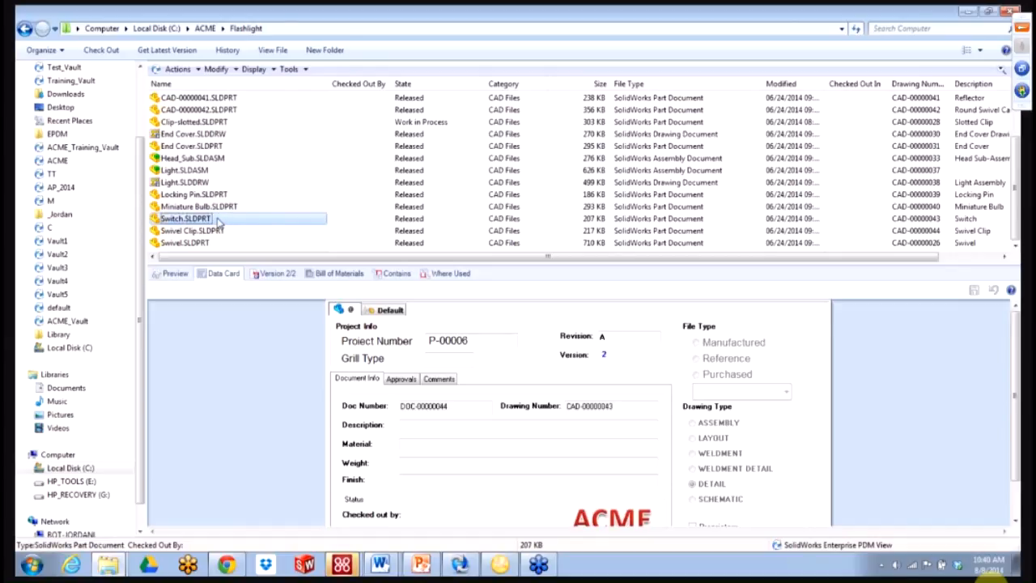
right_click(219, 222)
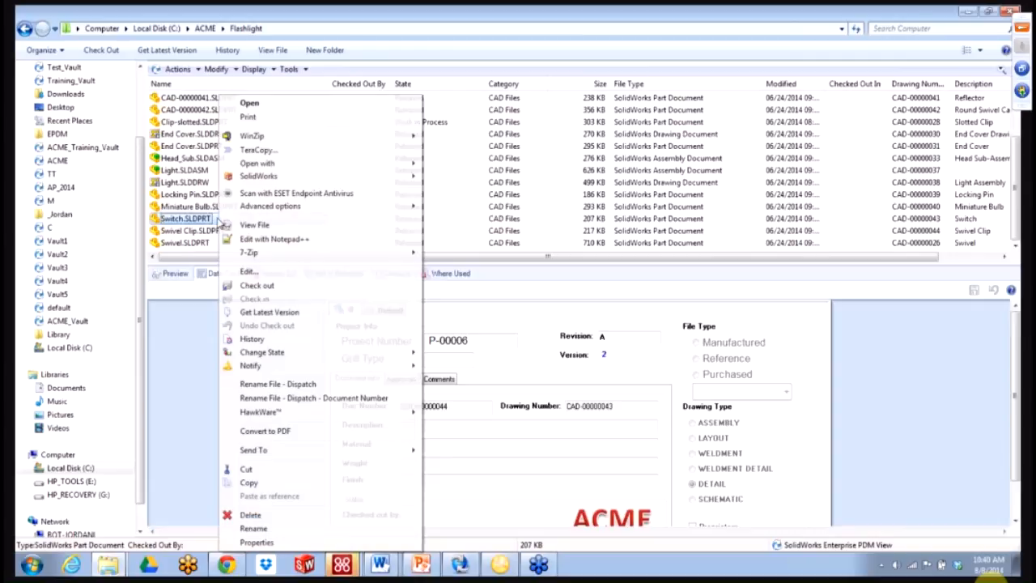
click(284, 400)
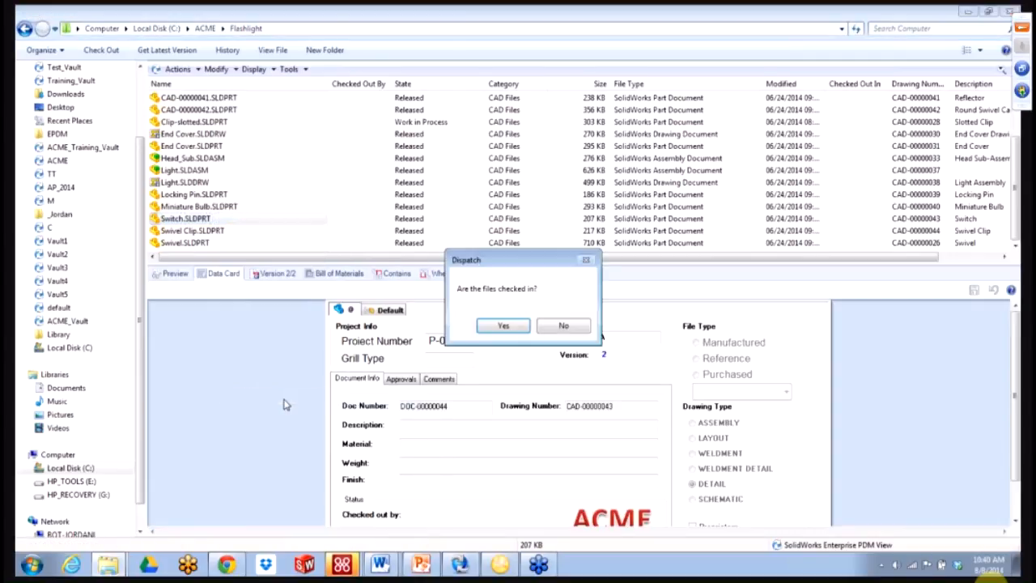
click(502, 326)
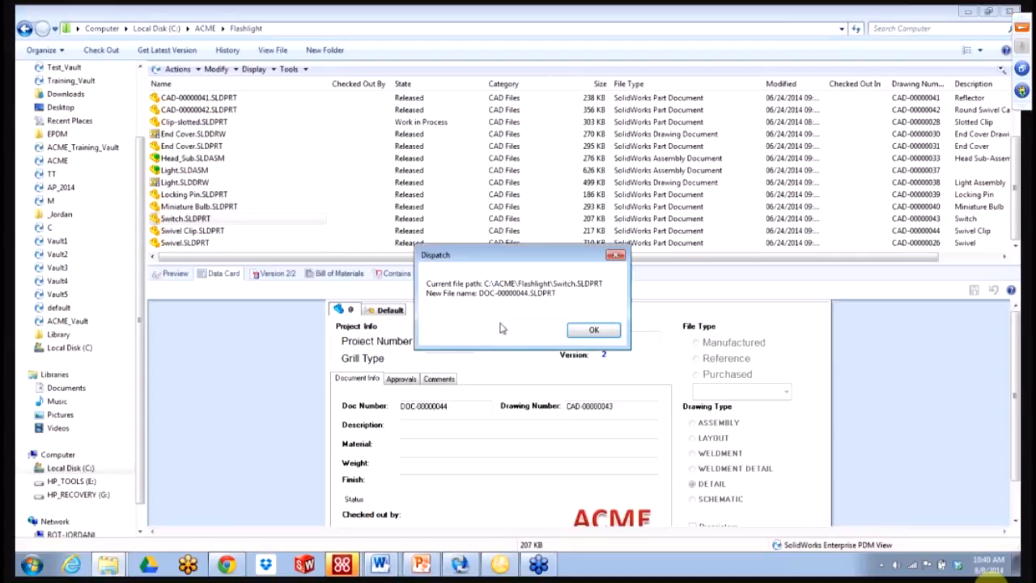
click(580, 337)
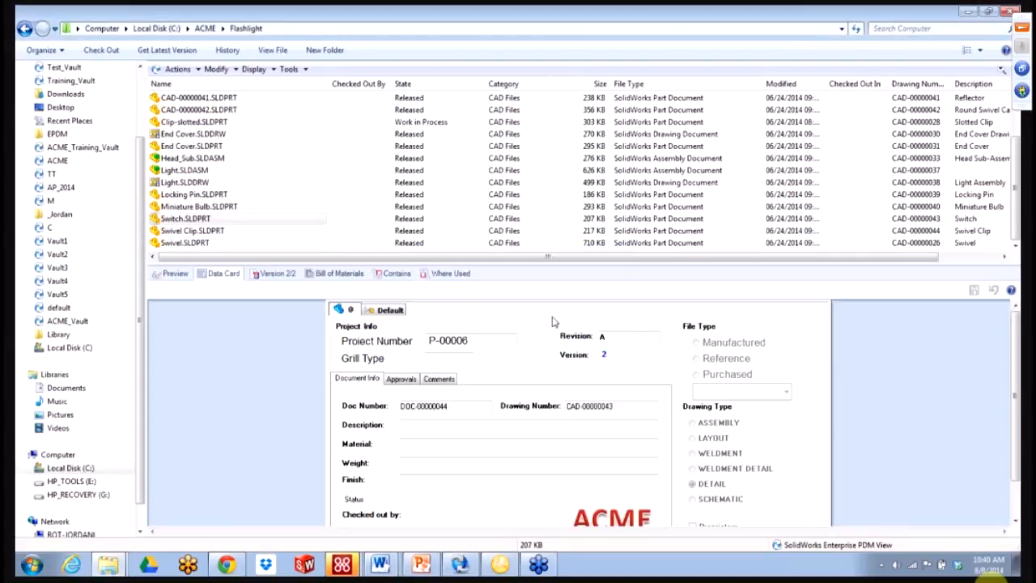
- Refresh the Flashlight folder and select the renamed DOC-00000044.SLDPRT
click(855, 28)
click(256, 208)
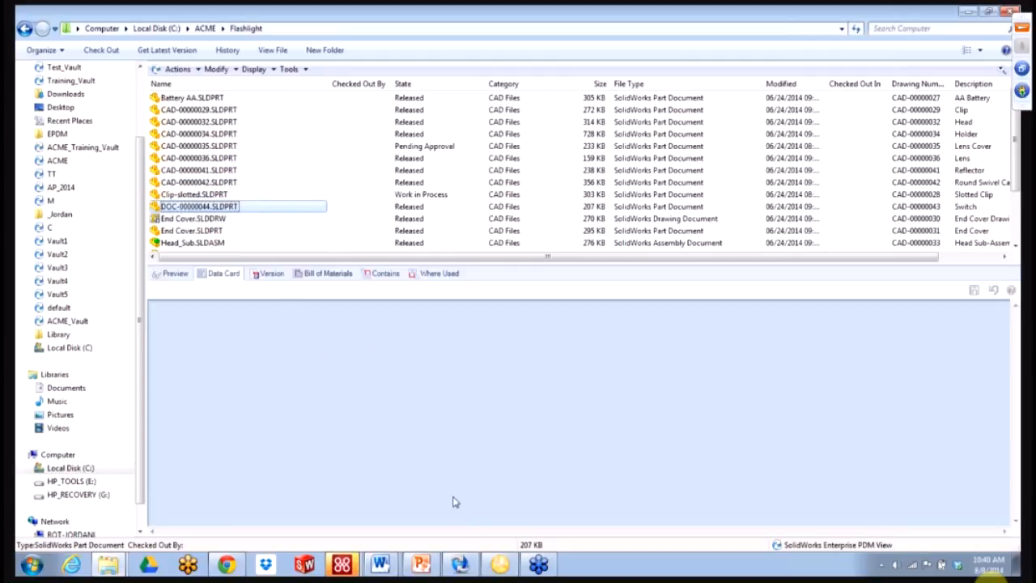
mouse_move(467, 565)
scroll(144, 365, down, 1)
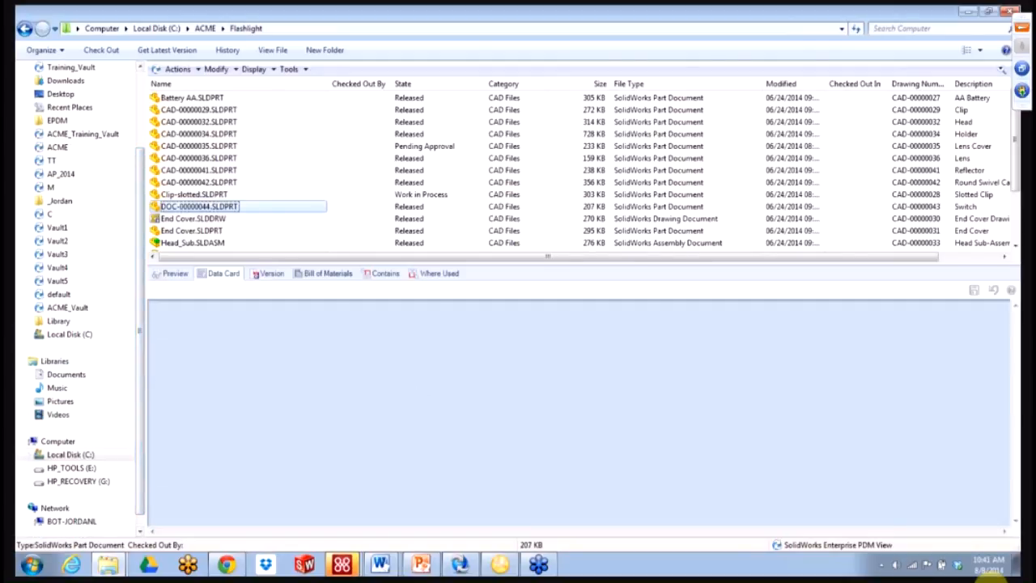